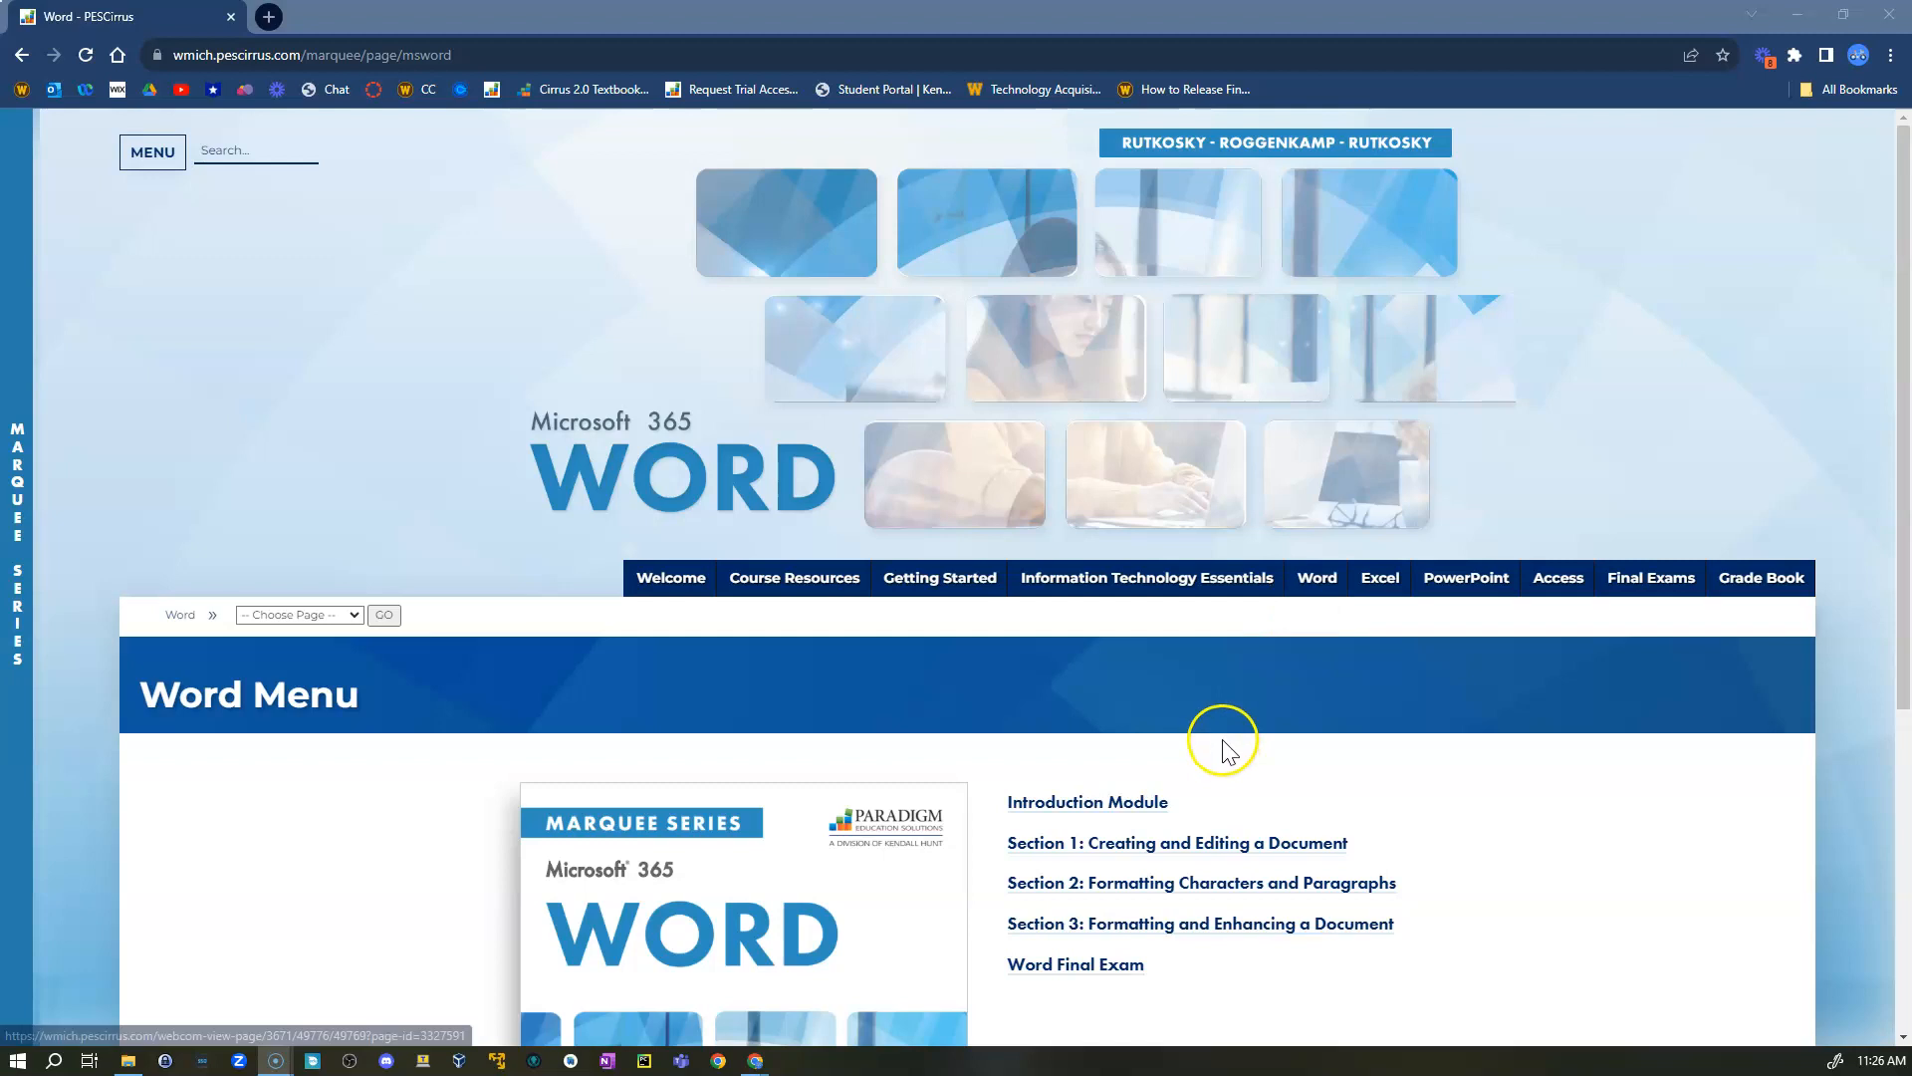
# - Open the Word Section 1: Creating and Editing a Document menu
pyautogui.scroll(-2, 1238, 757)
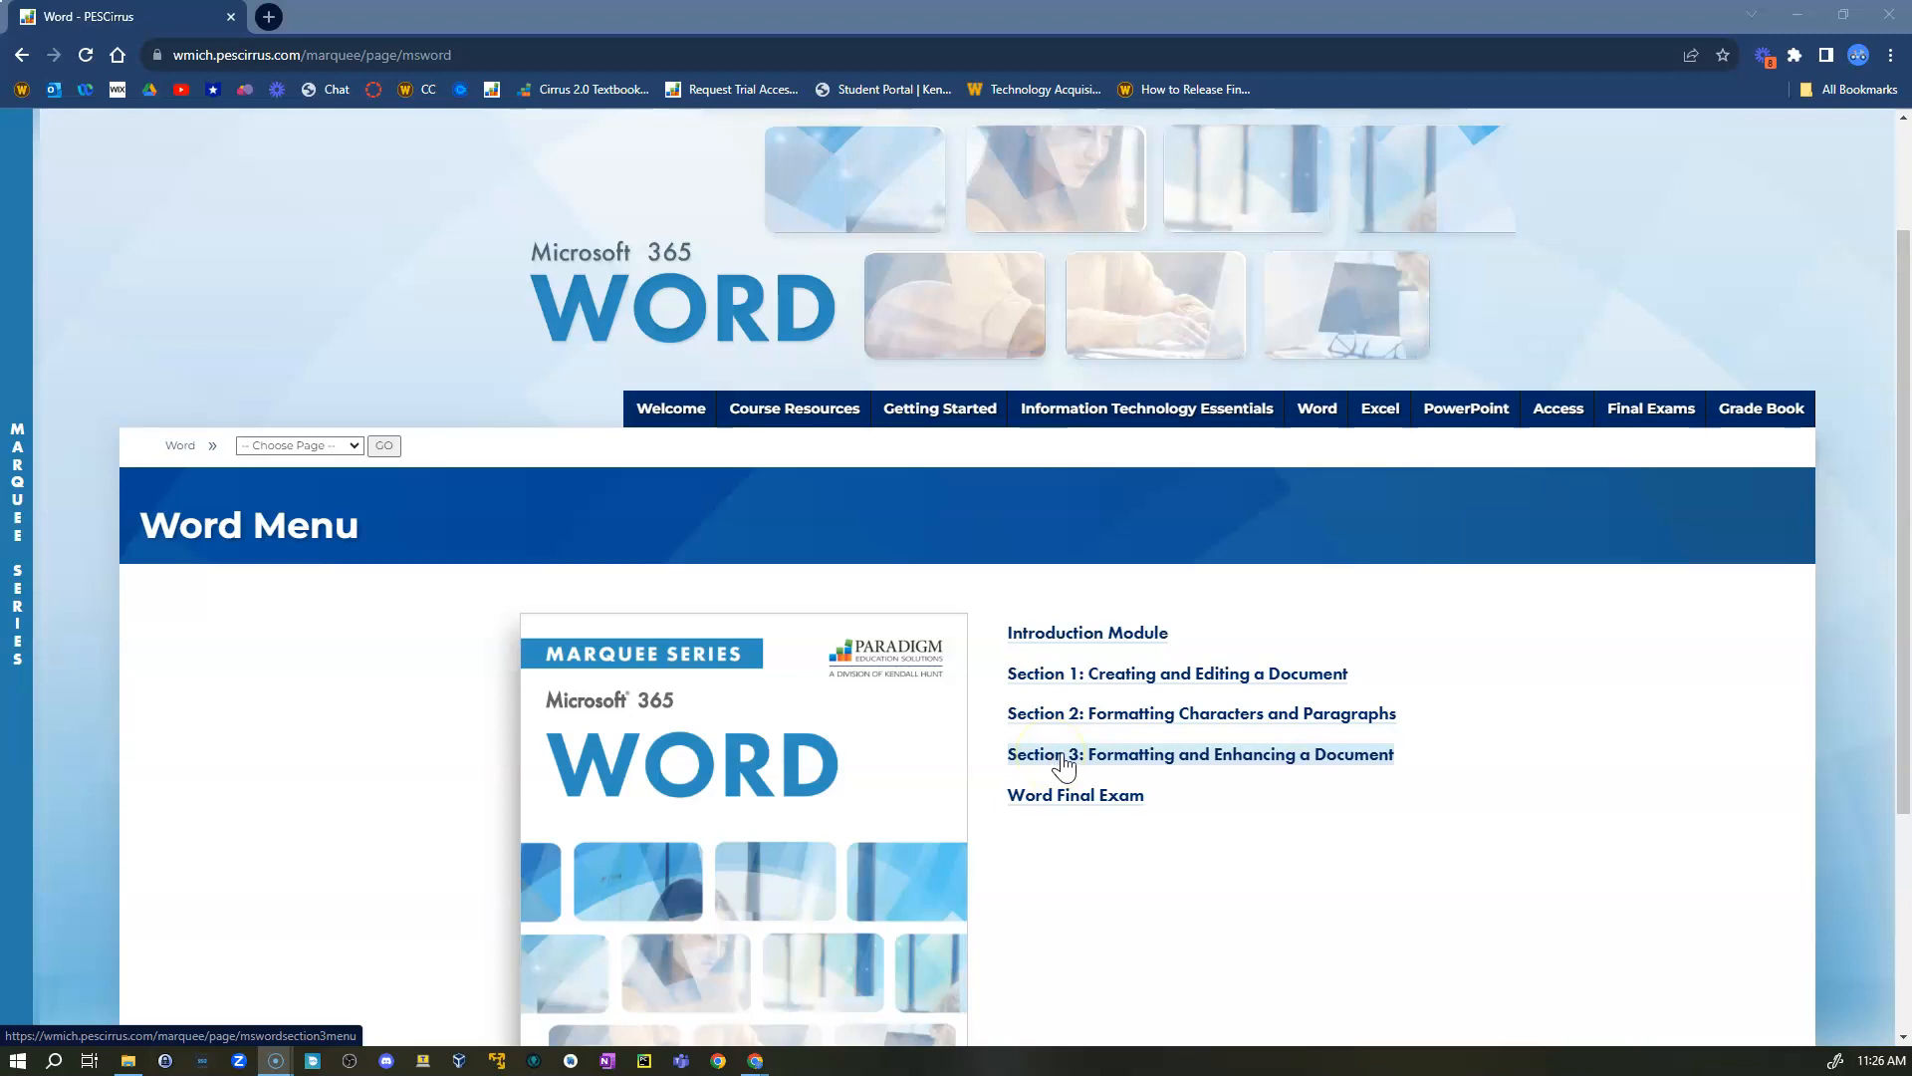
pyautogui.click(1042, 688)
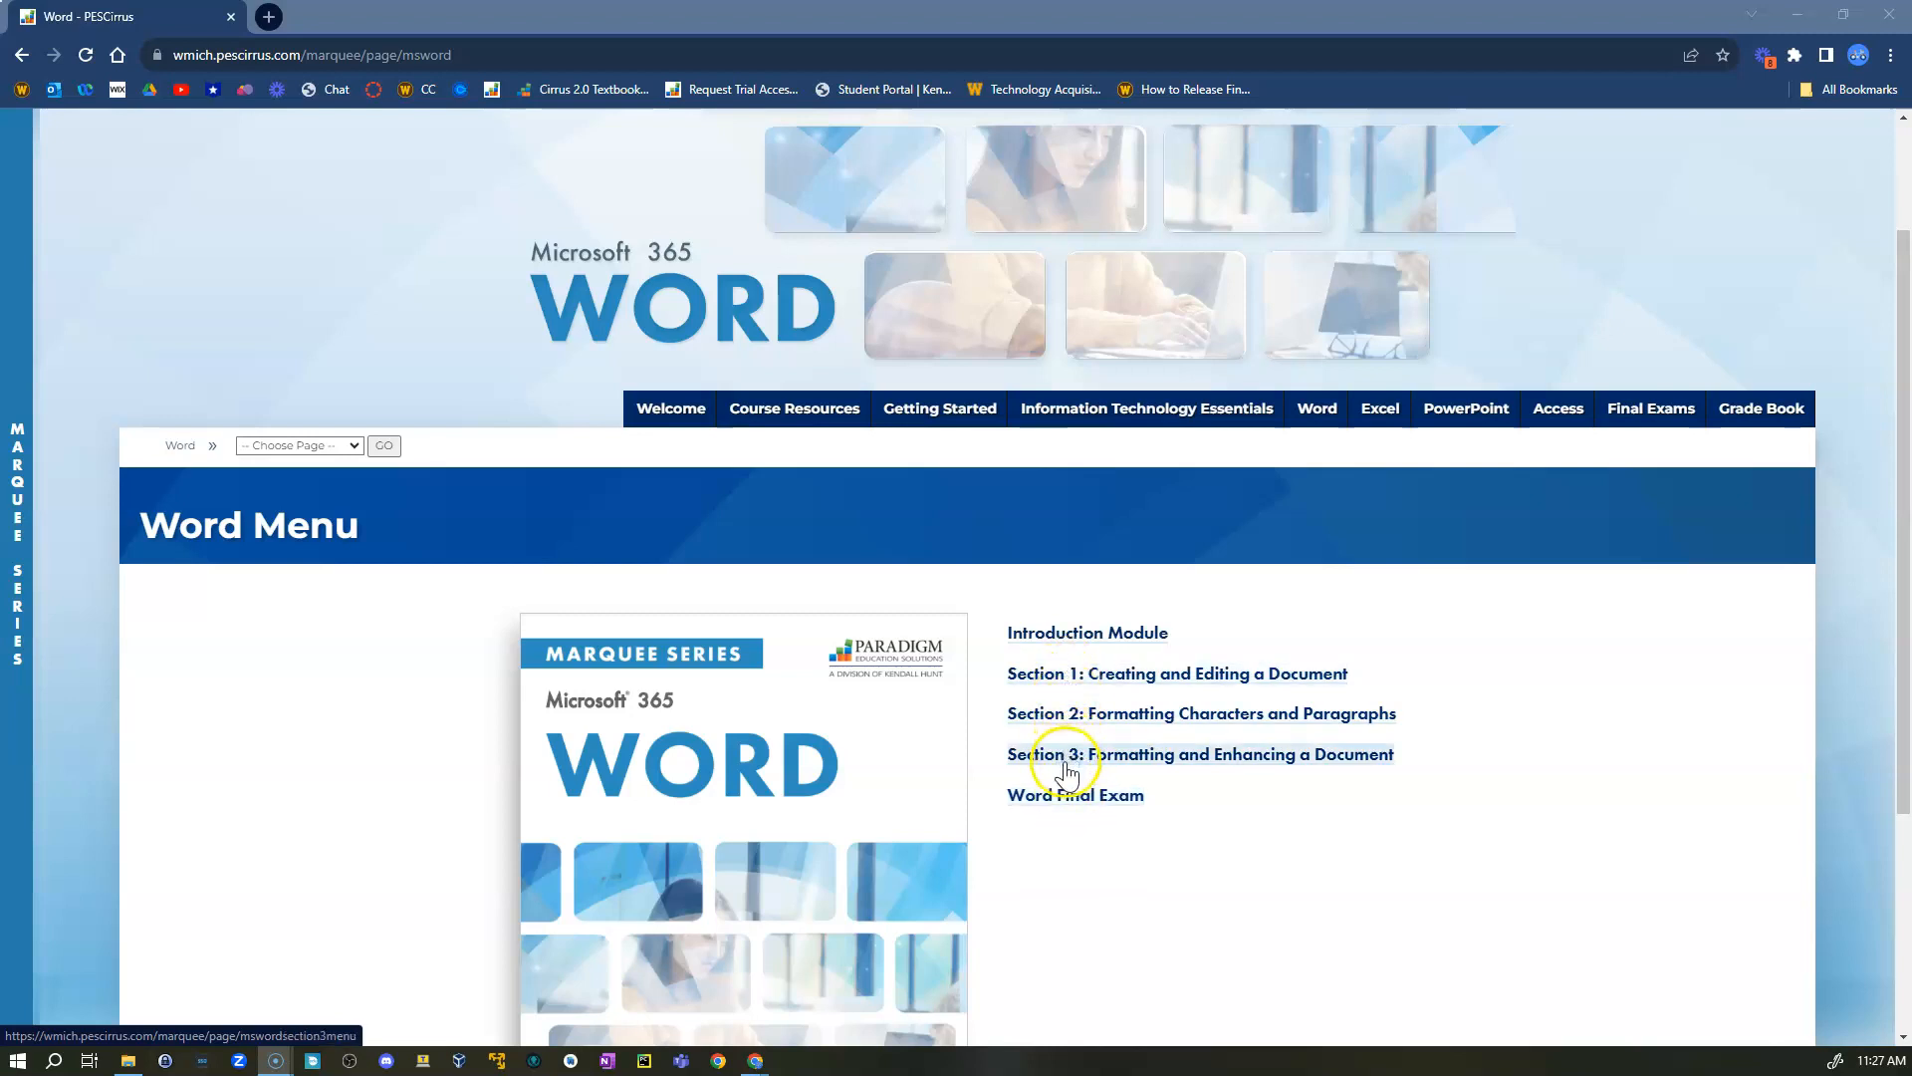
pyautogui.click(1053, 797)
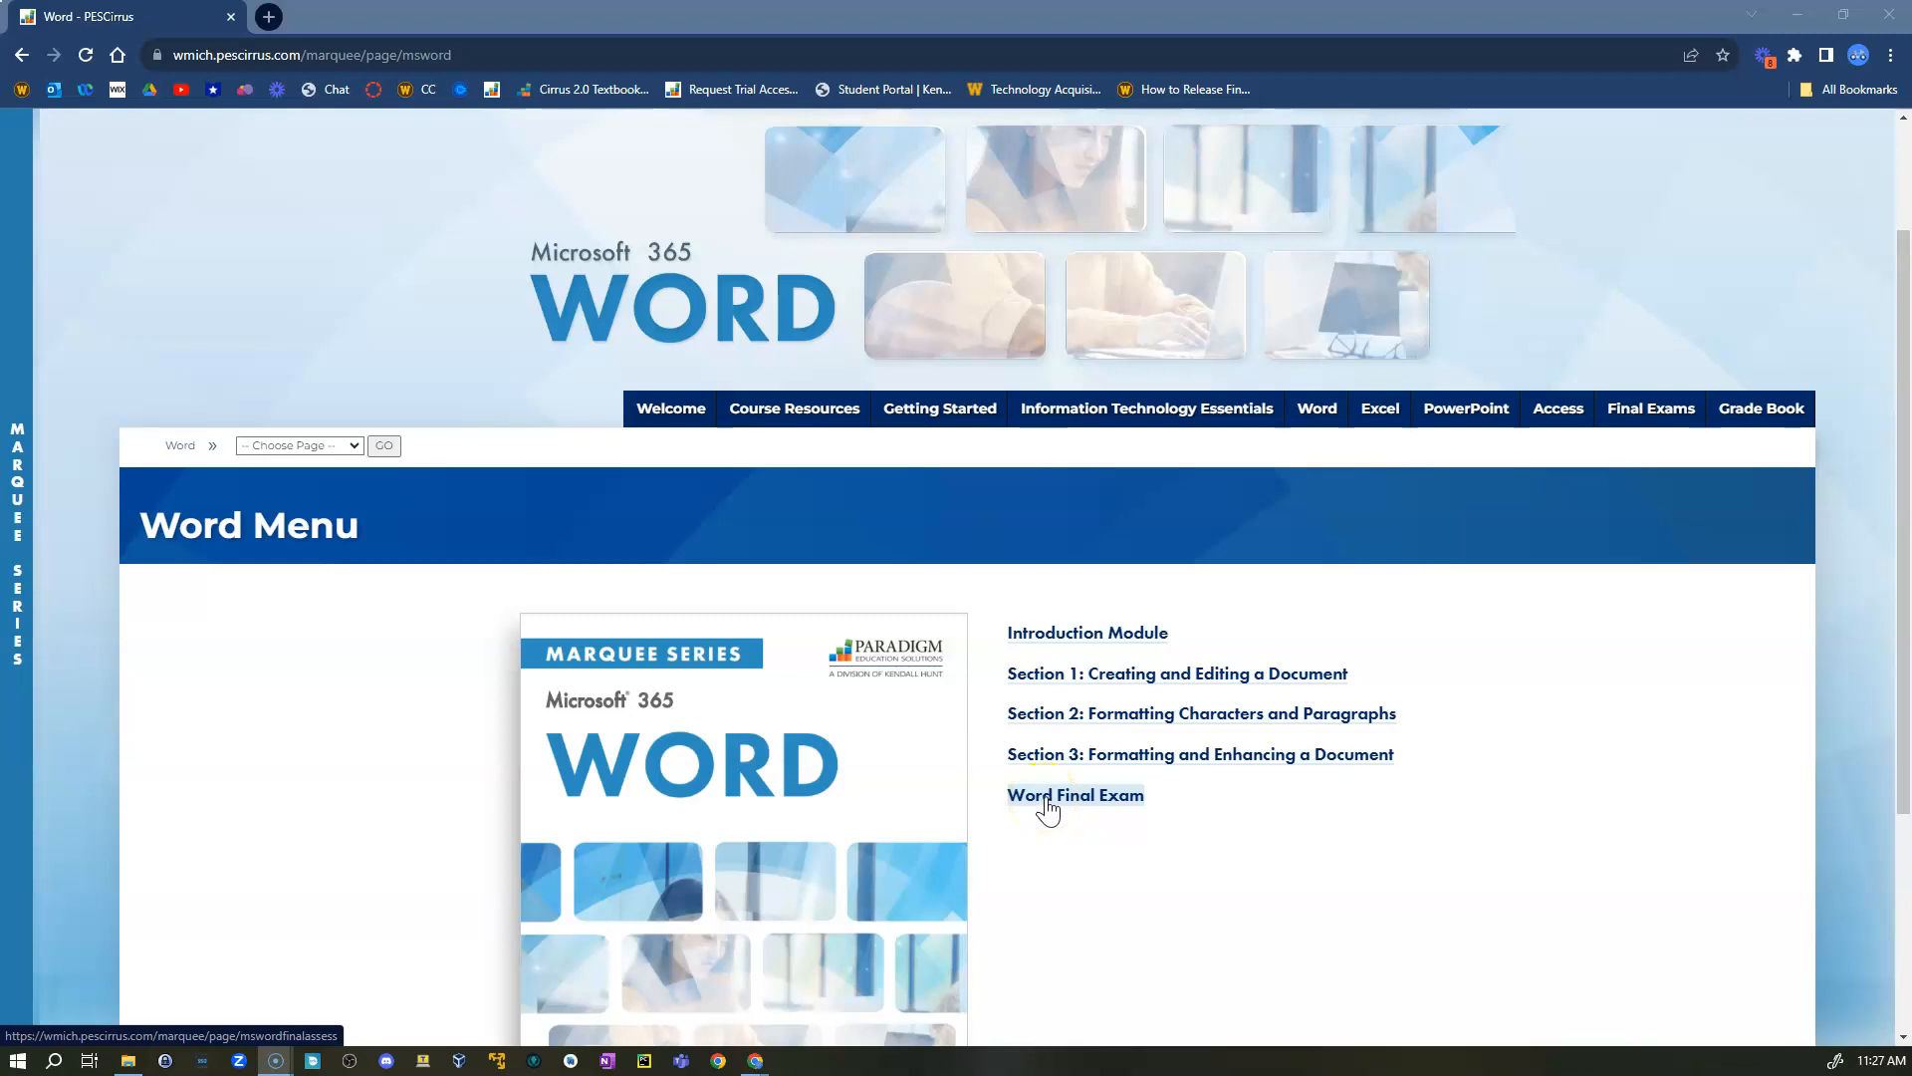
pyautogui.click(1061, 680)
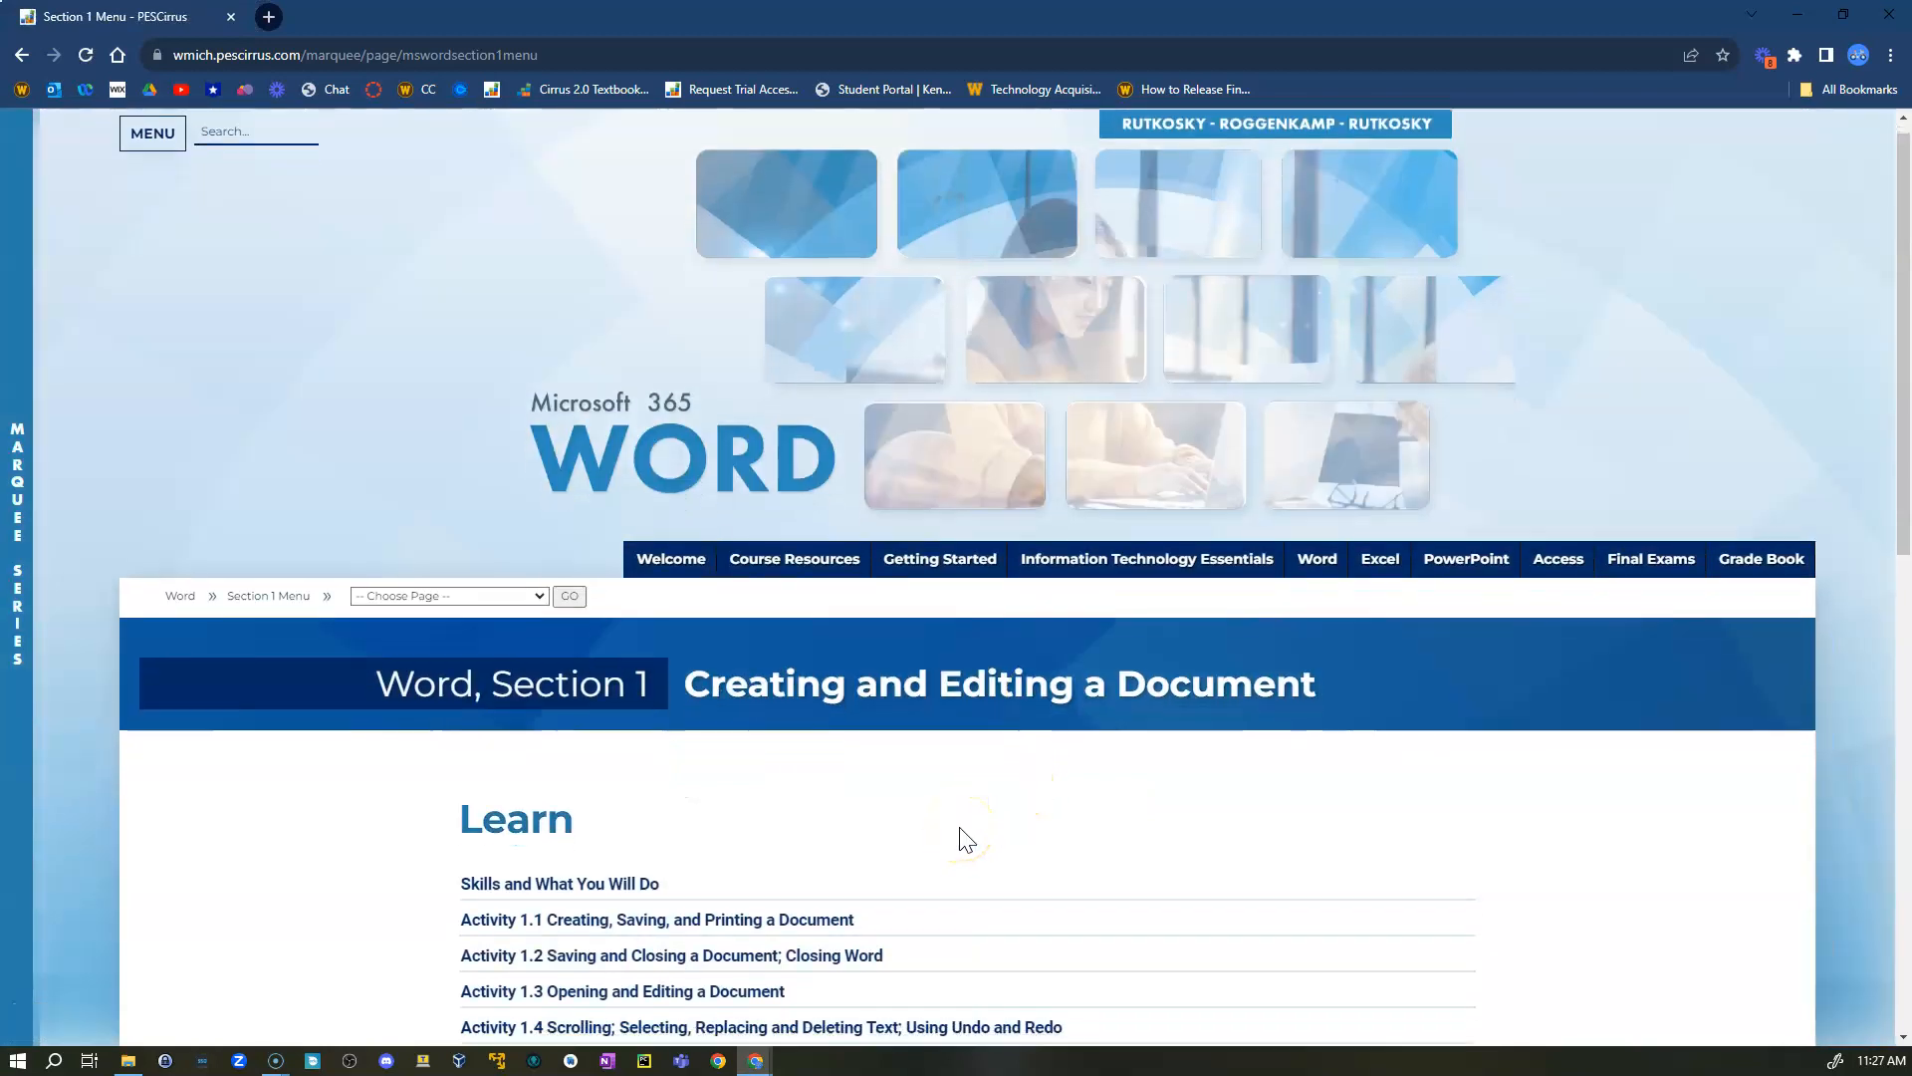
# - Open the Section 1 Exercises page and launch Word Section 1 Exercise 1
pyautogui.scroll(-3, 966, 840)
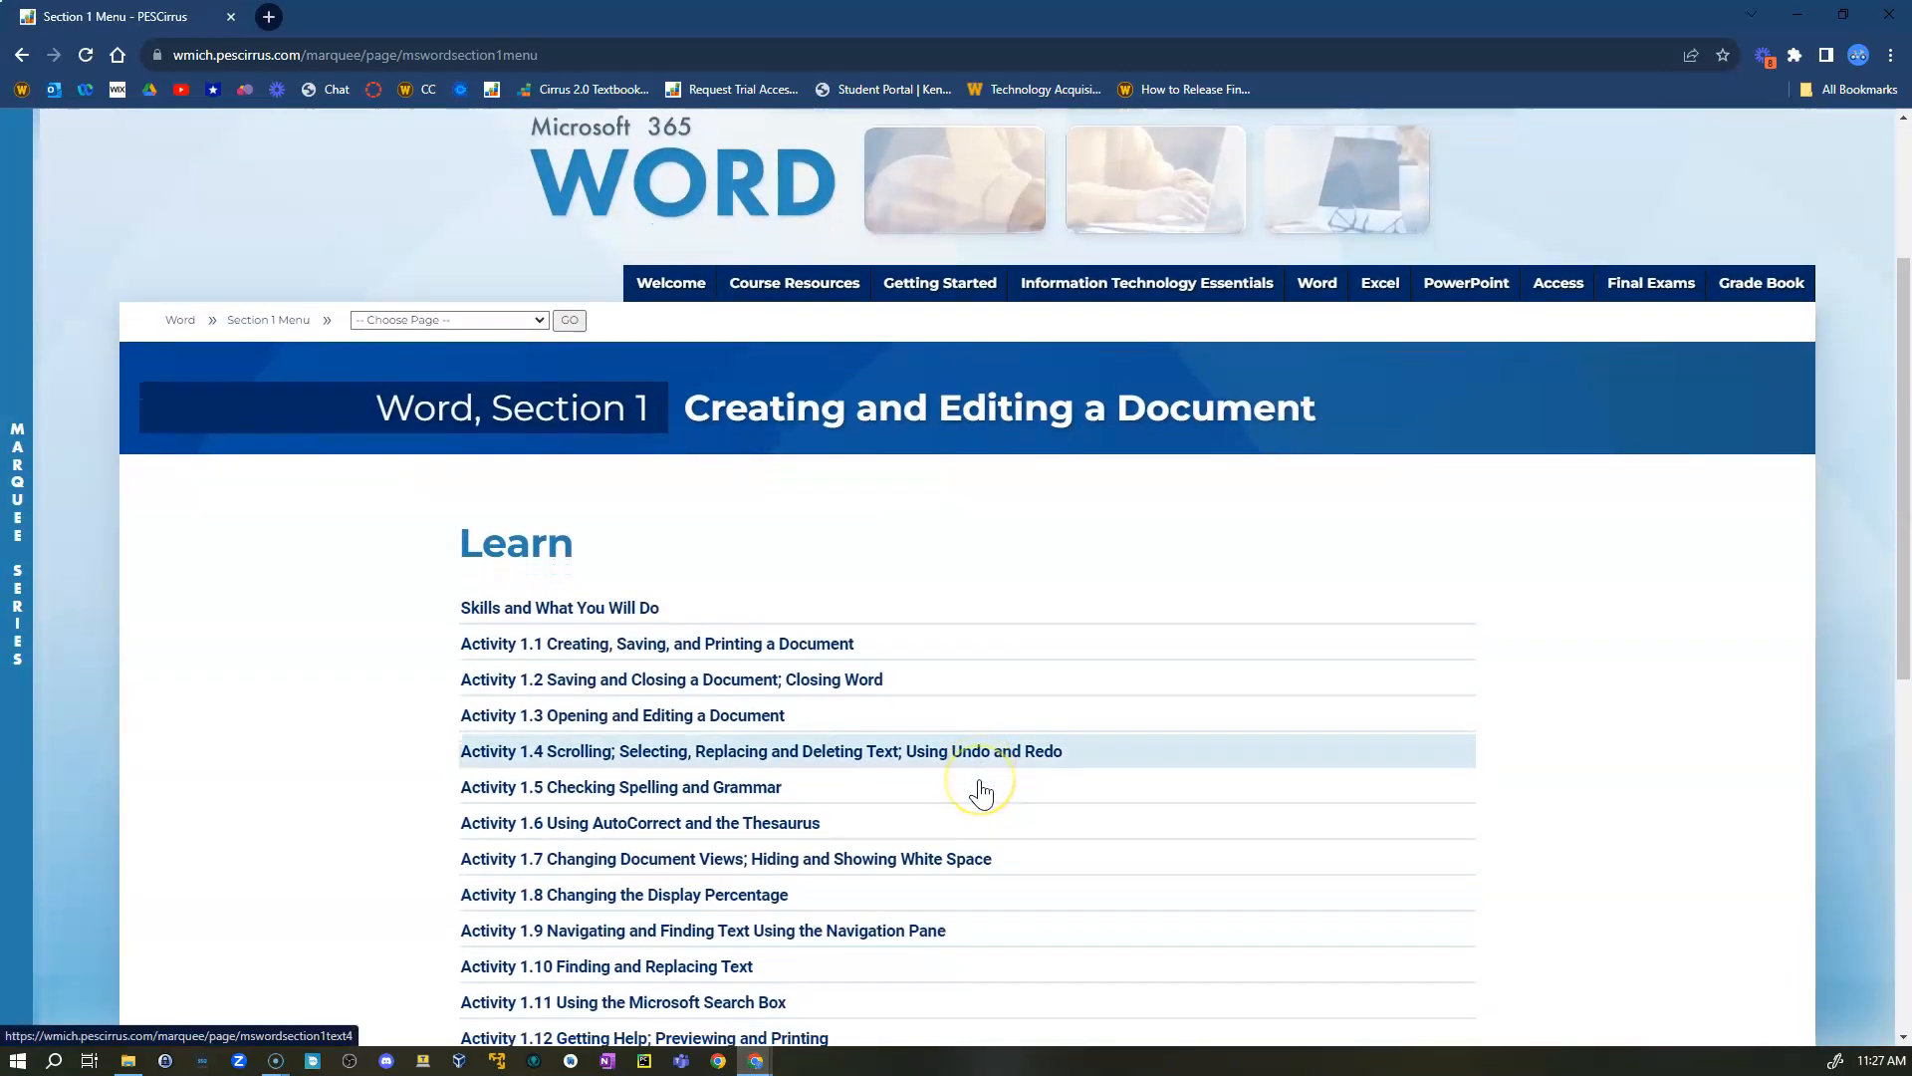
pyautogui.scroll(-2, 981, 792)
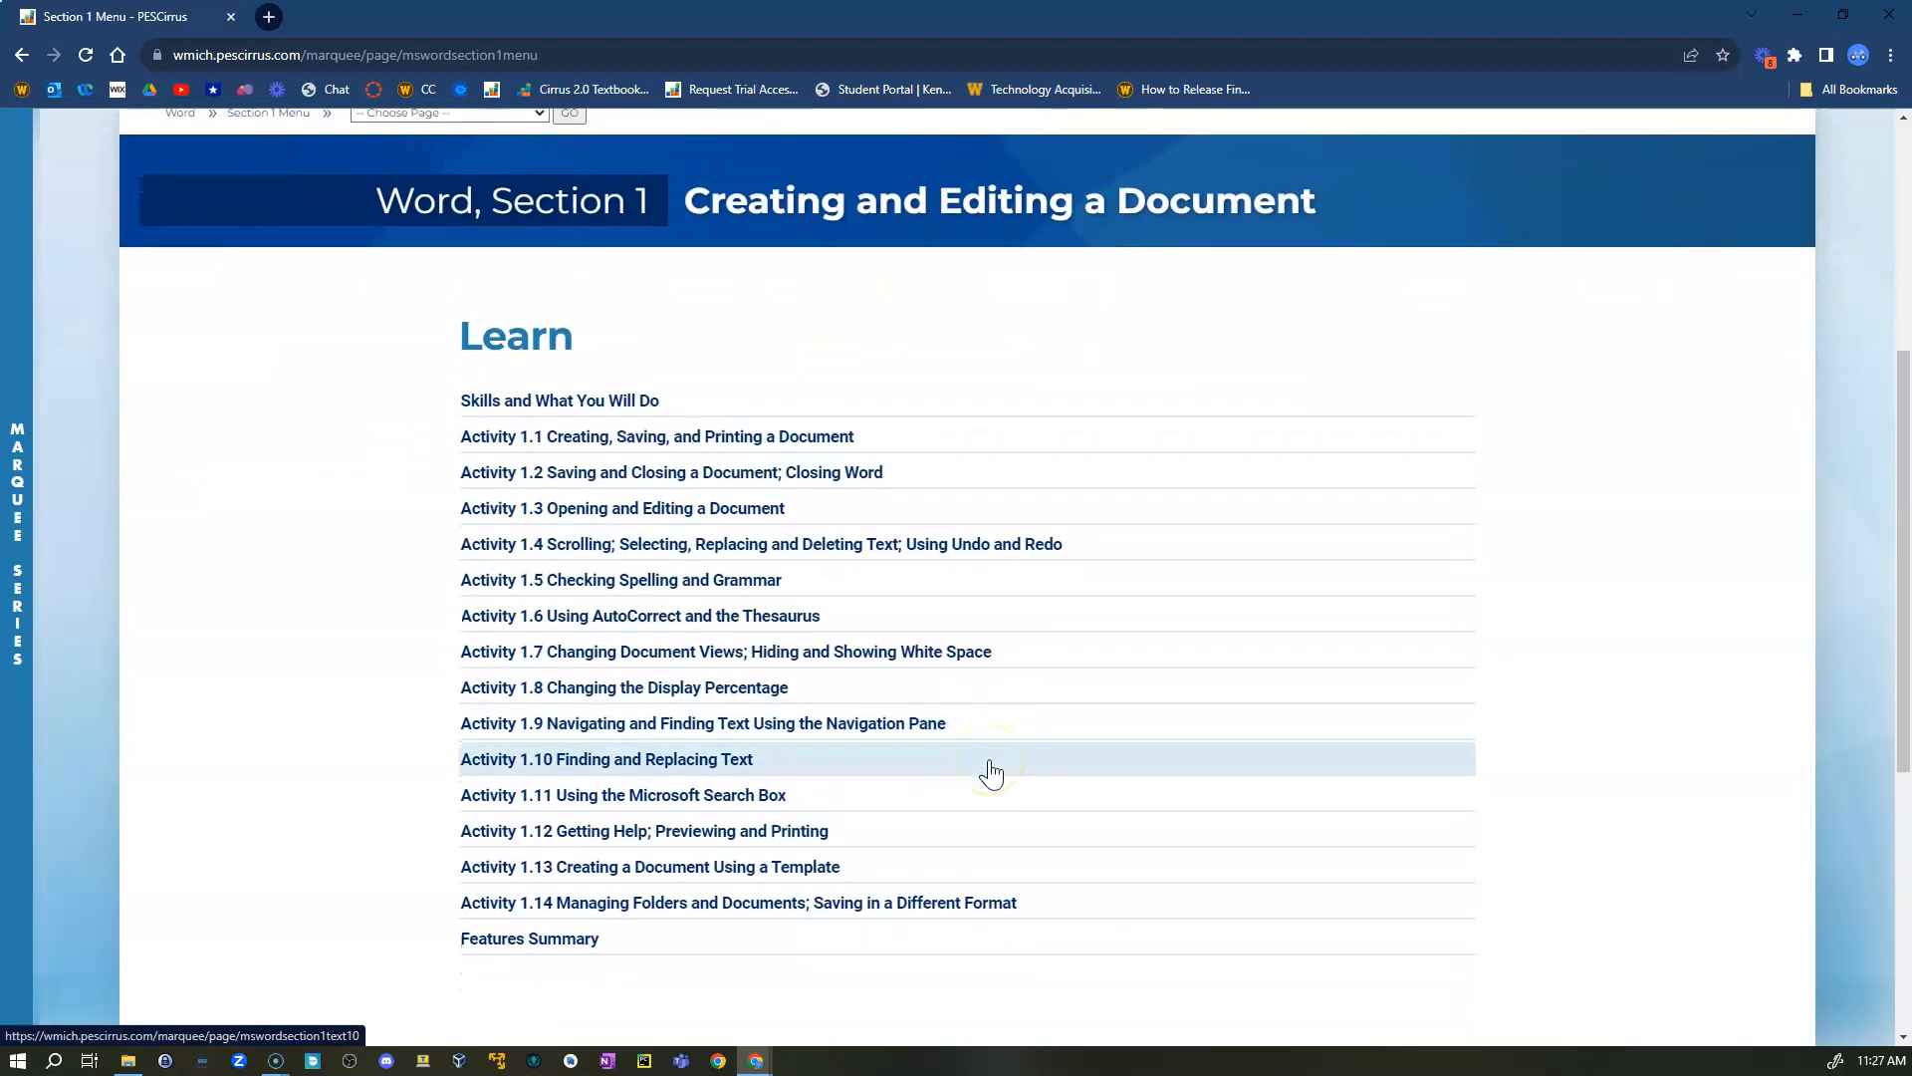
pyautogui.scroll(-4, 991, 773)
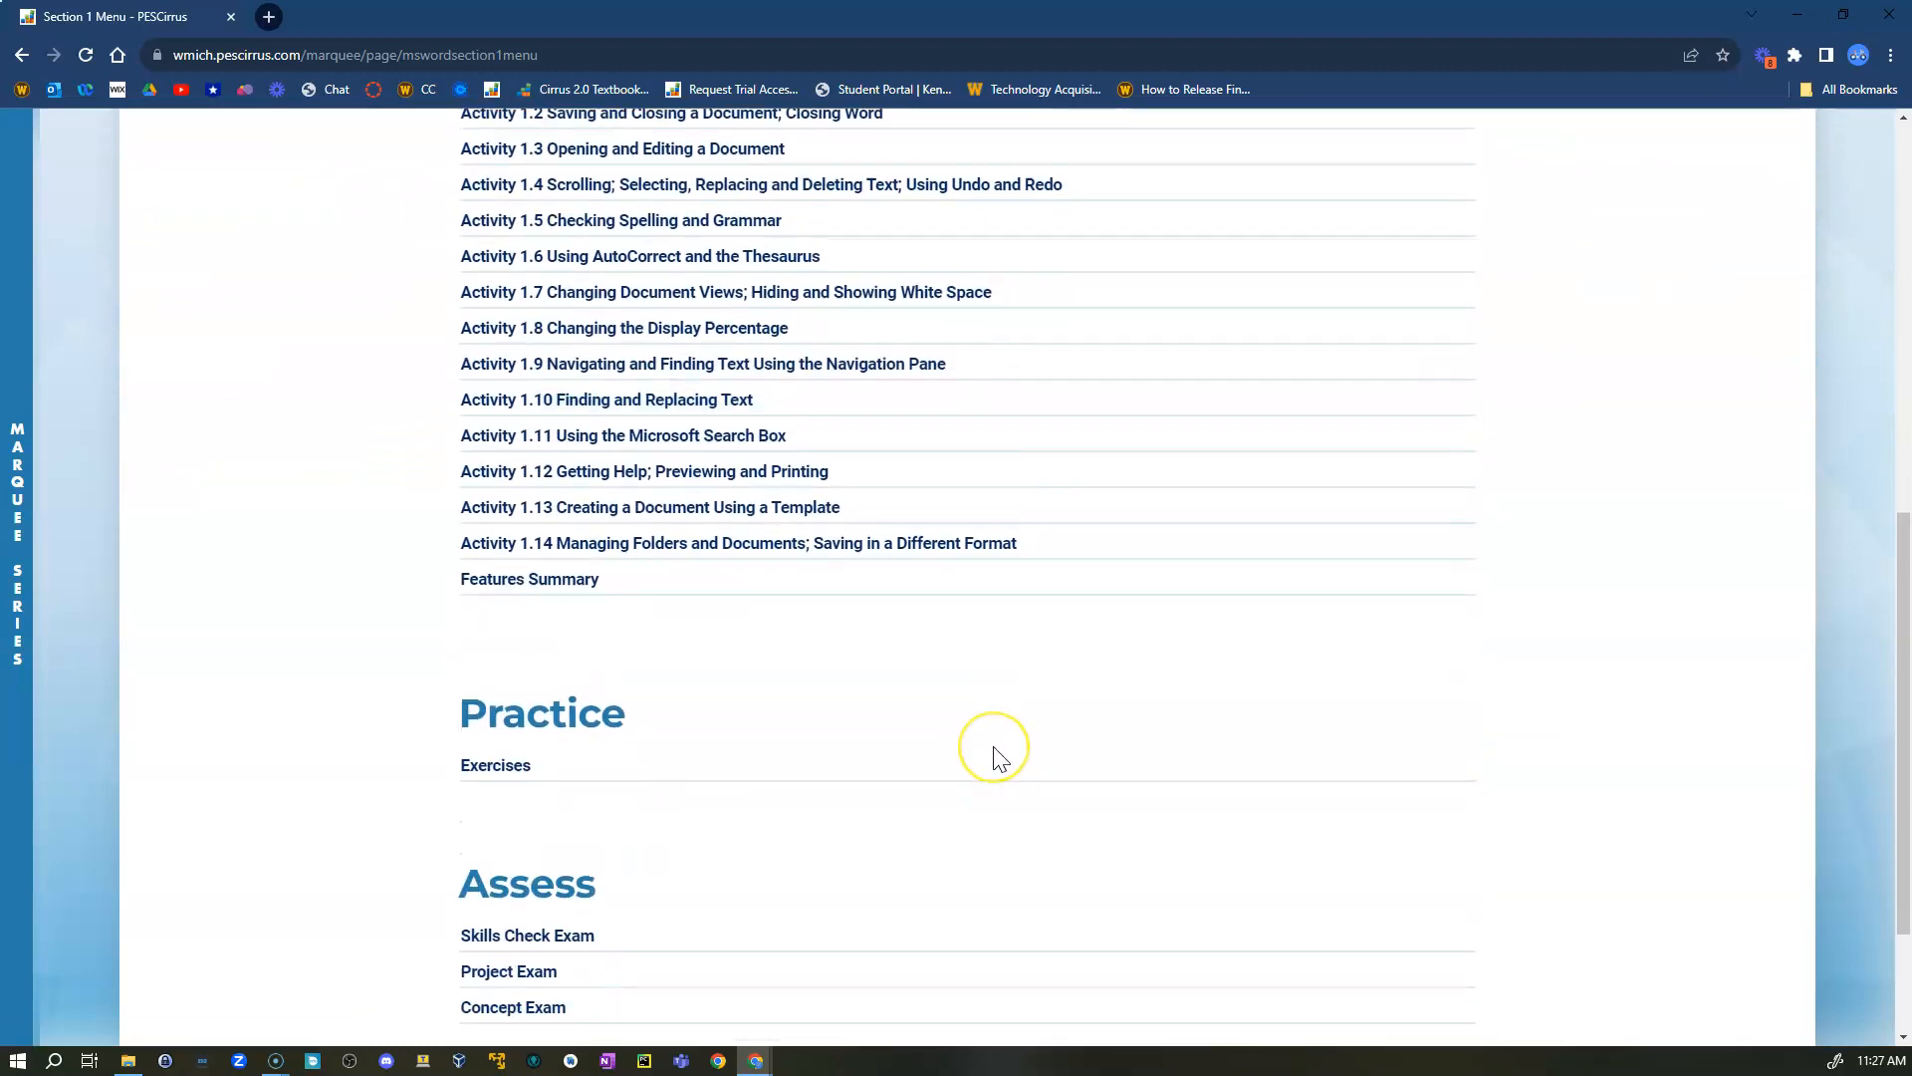
pyautogui.scroll(-3, 996, 755)
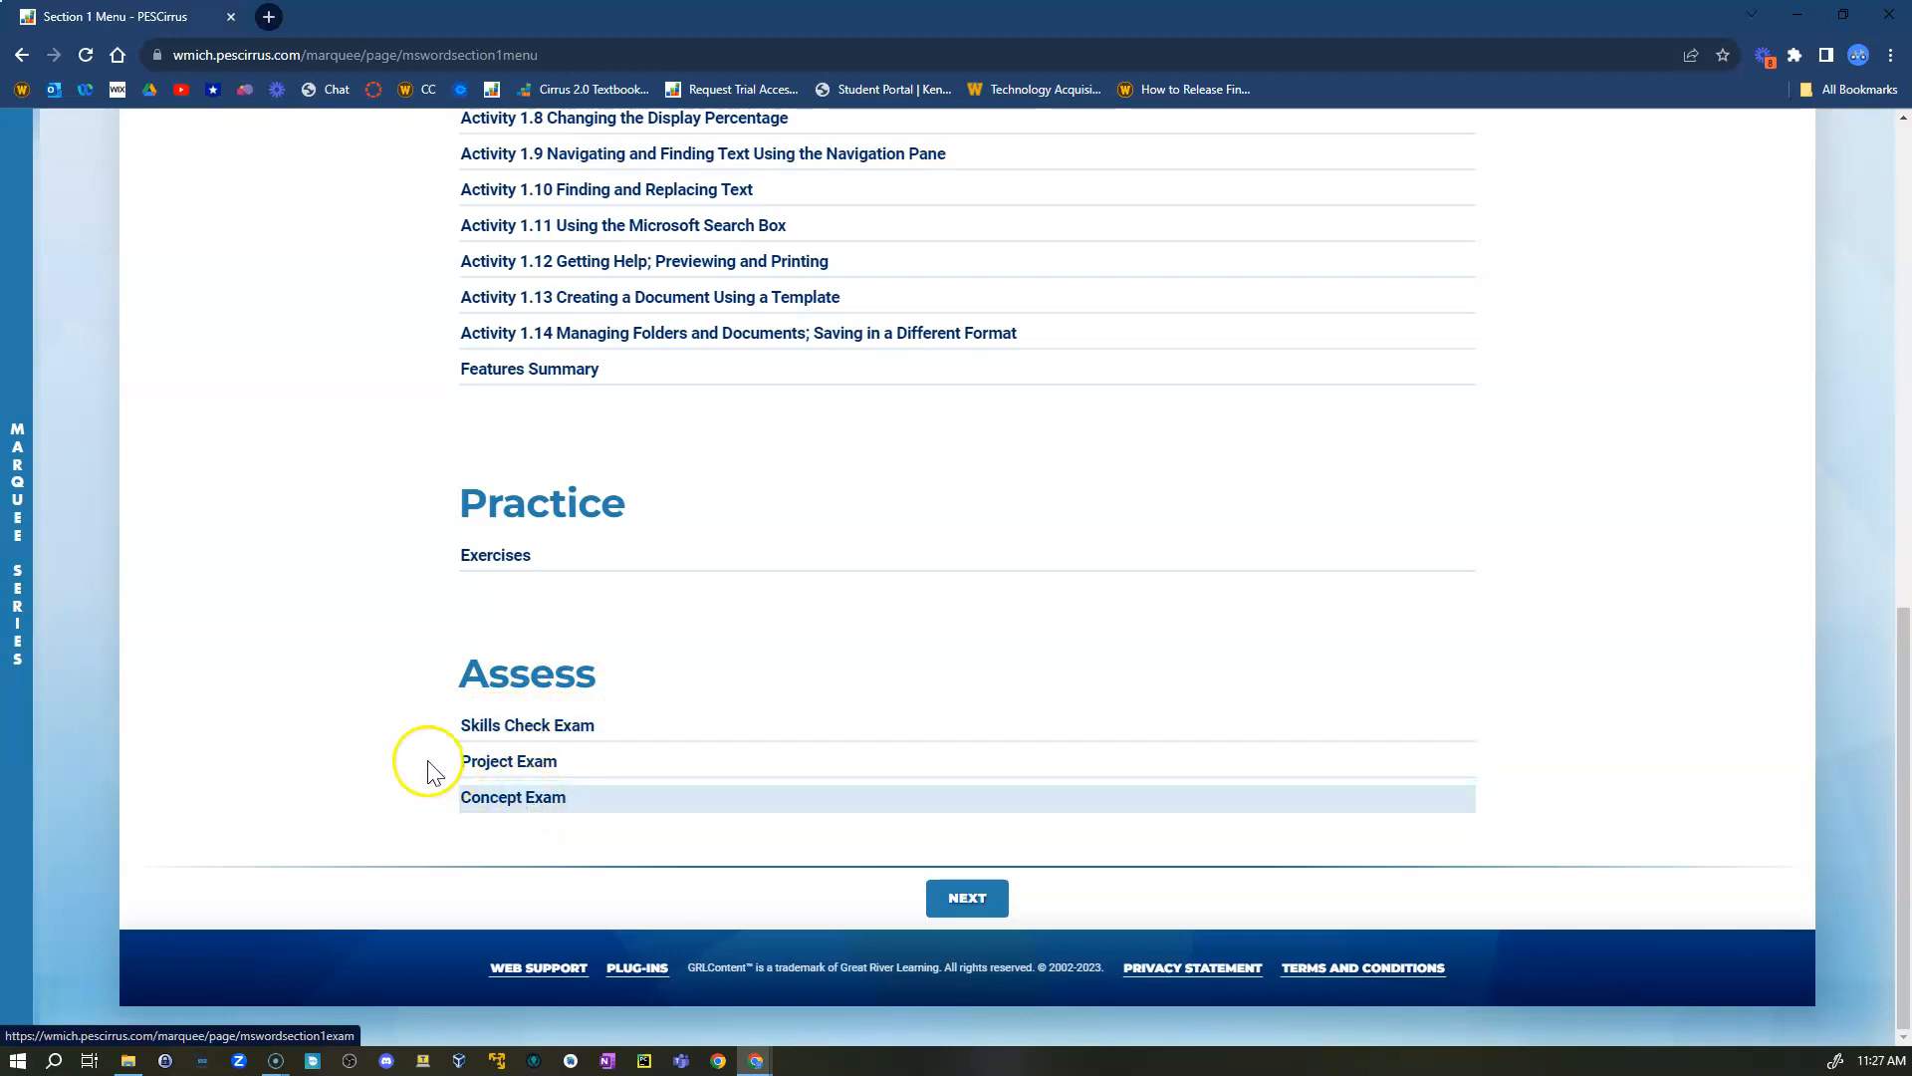
pyautogui.click(500, 558)
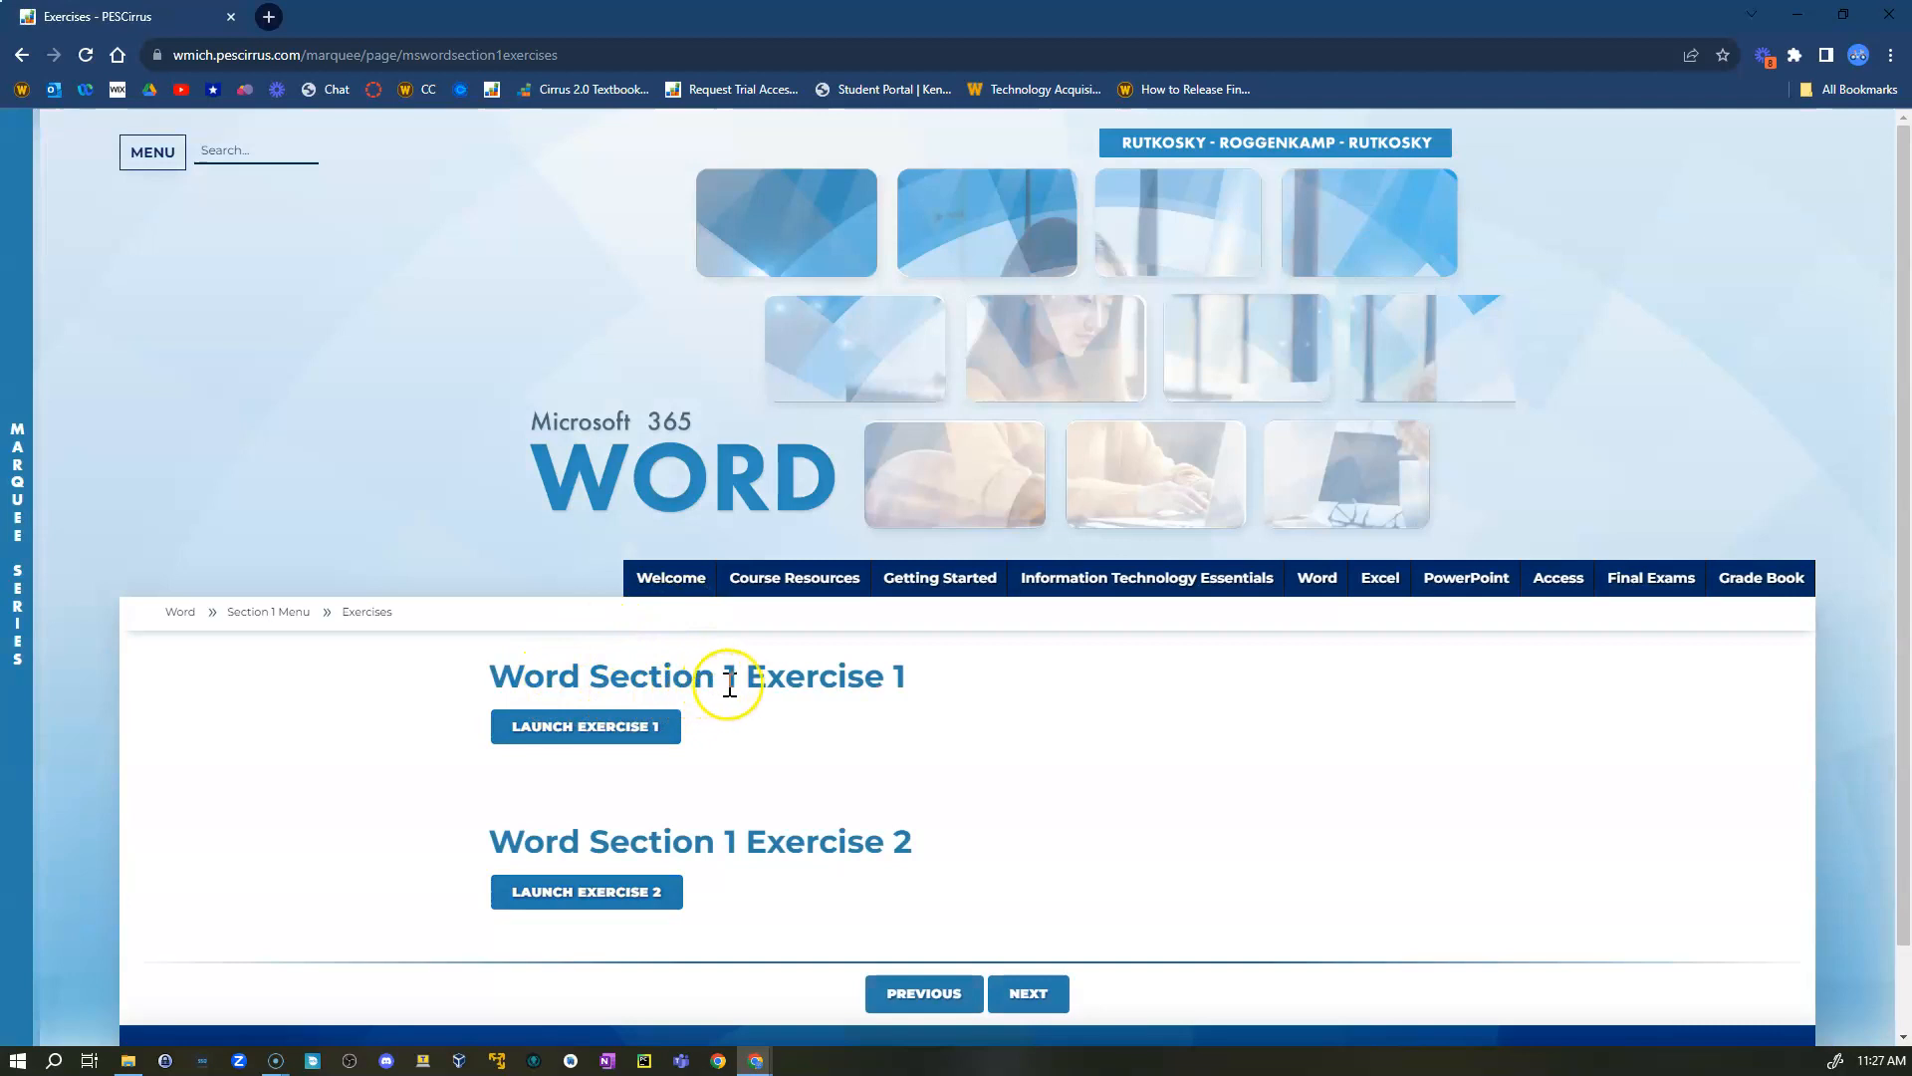
pyautogui.click(584, 738)
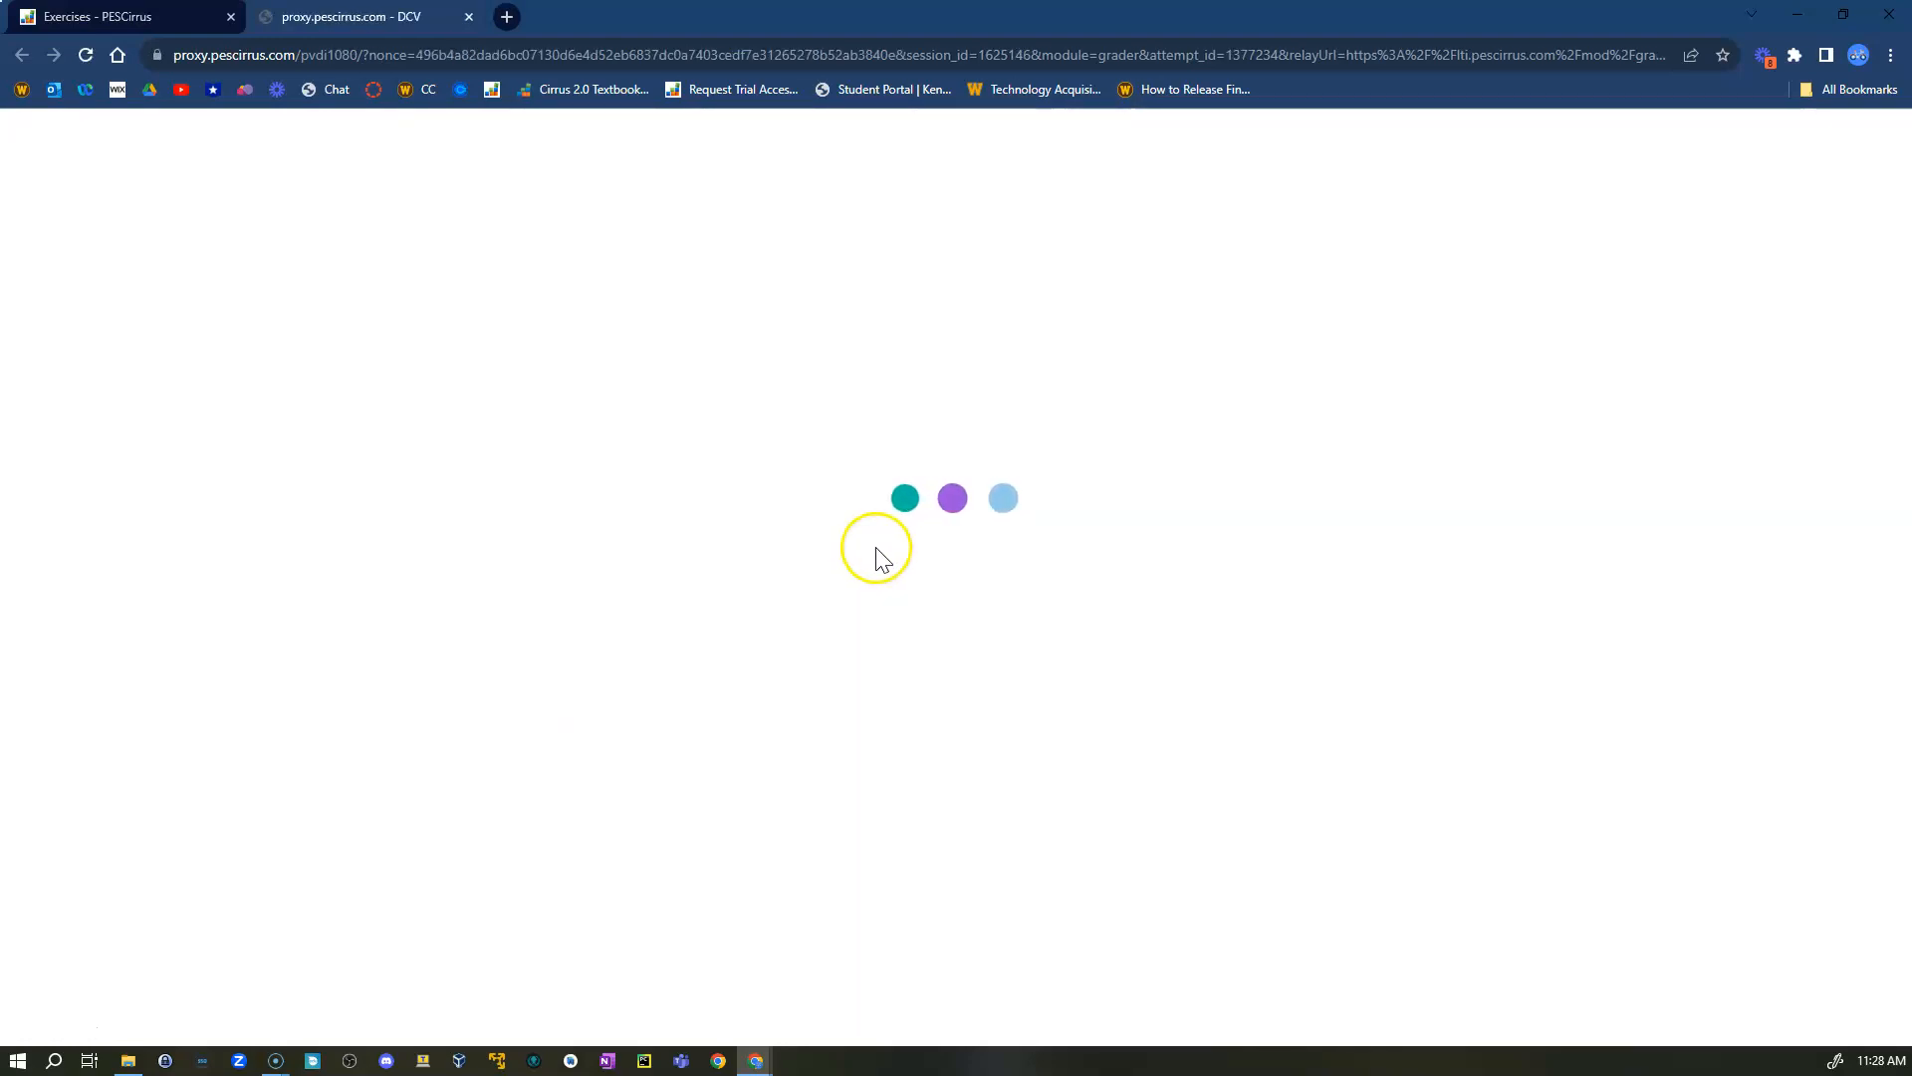
# - Open the Cirrus 2.0 Technical Support Chat link from the course homepage's Important Course Links
pyautogui.click(488, 239)
pyautogui.moveTo(0, 458); pyautogui.dragTo(996, 22)
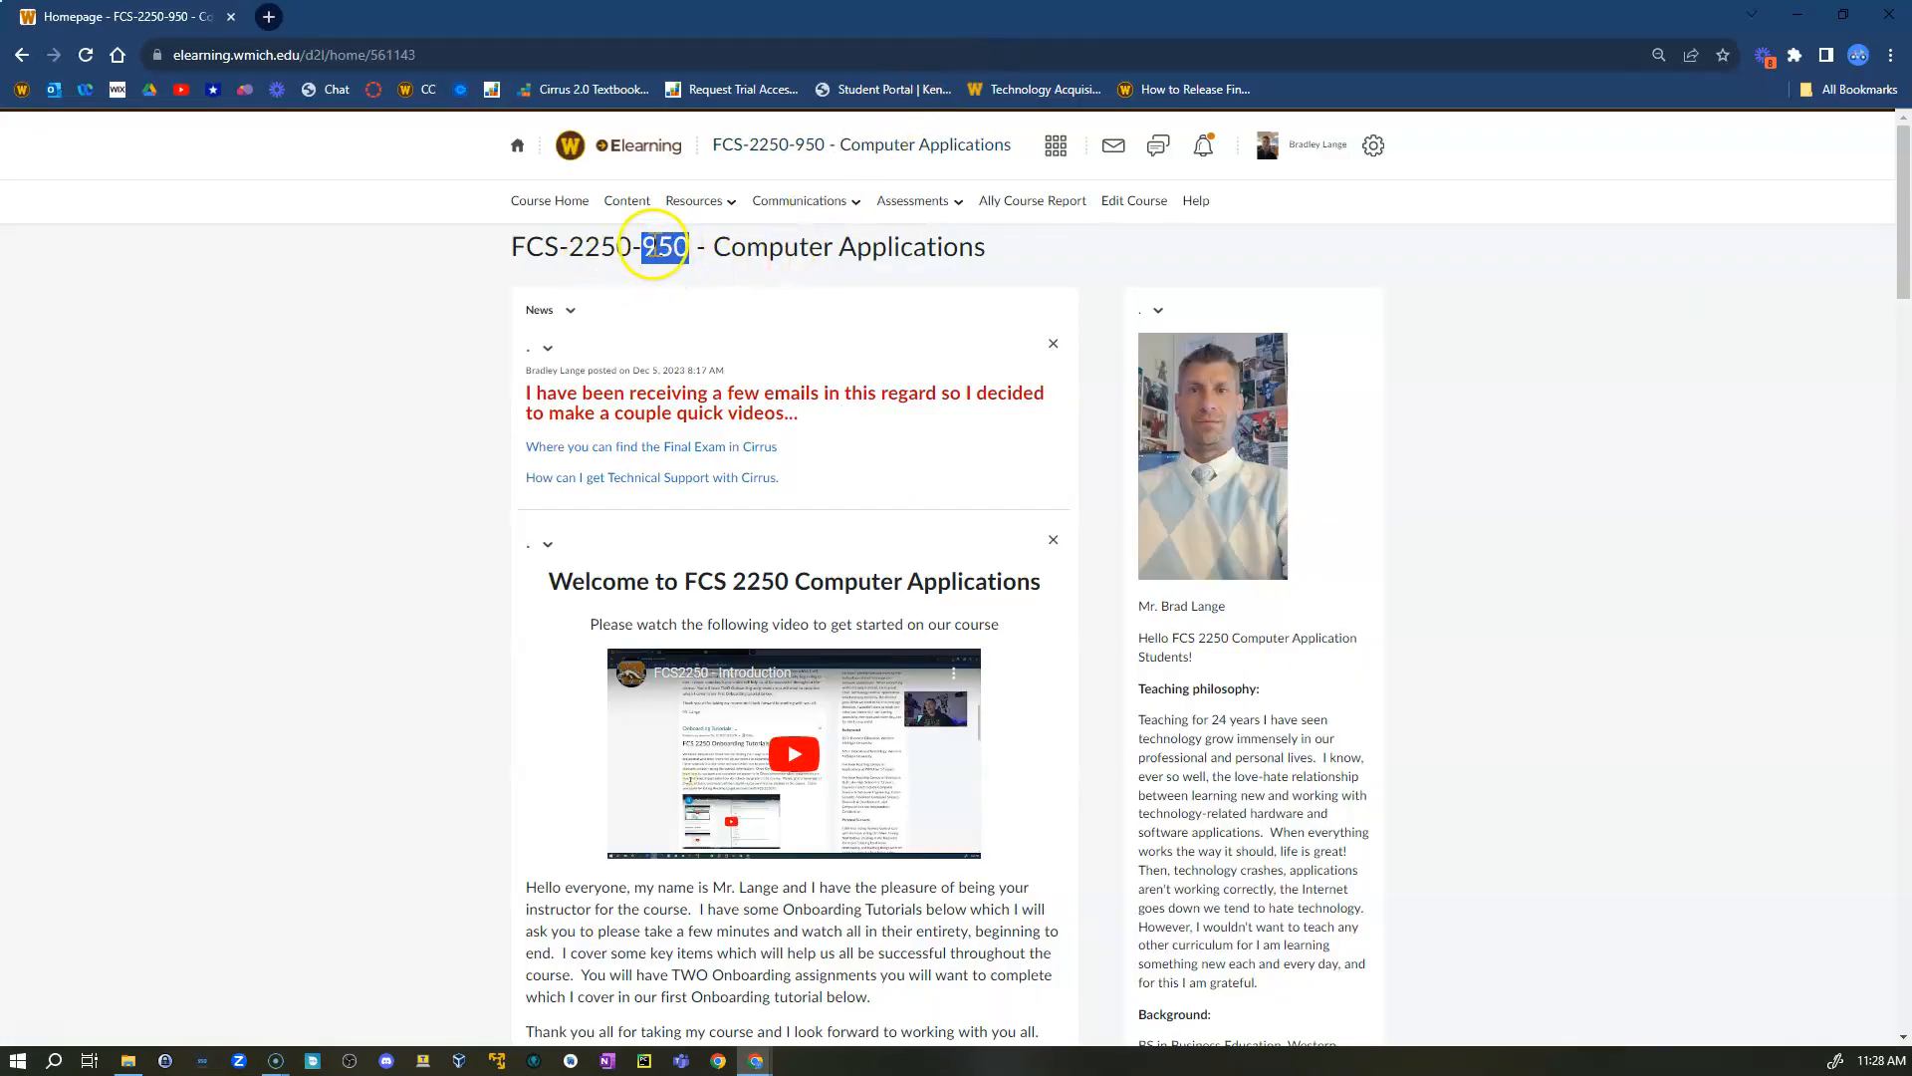
pyautogui.click(443, 434)
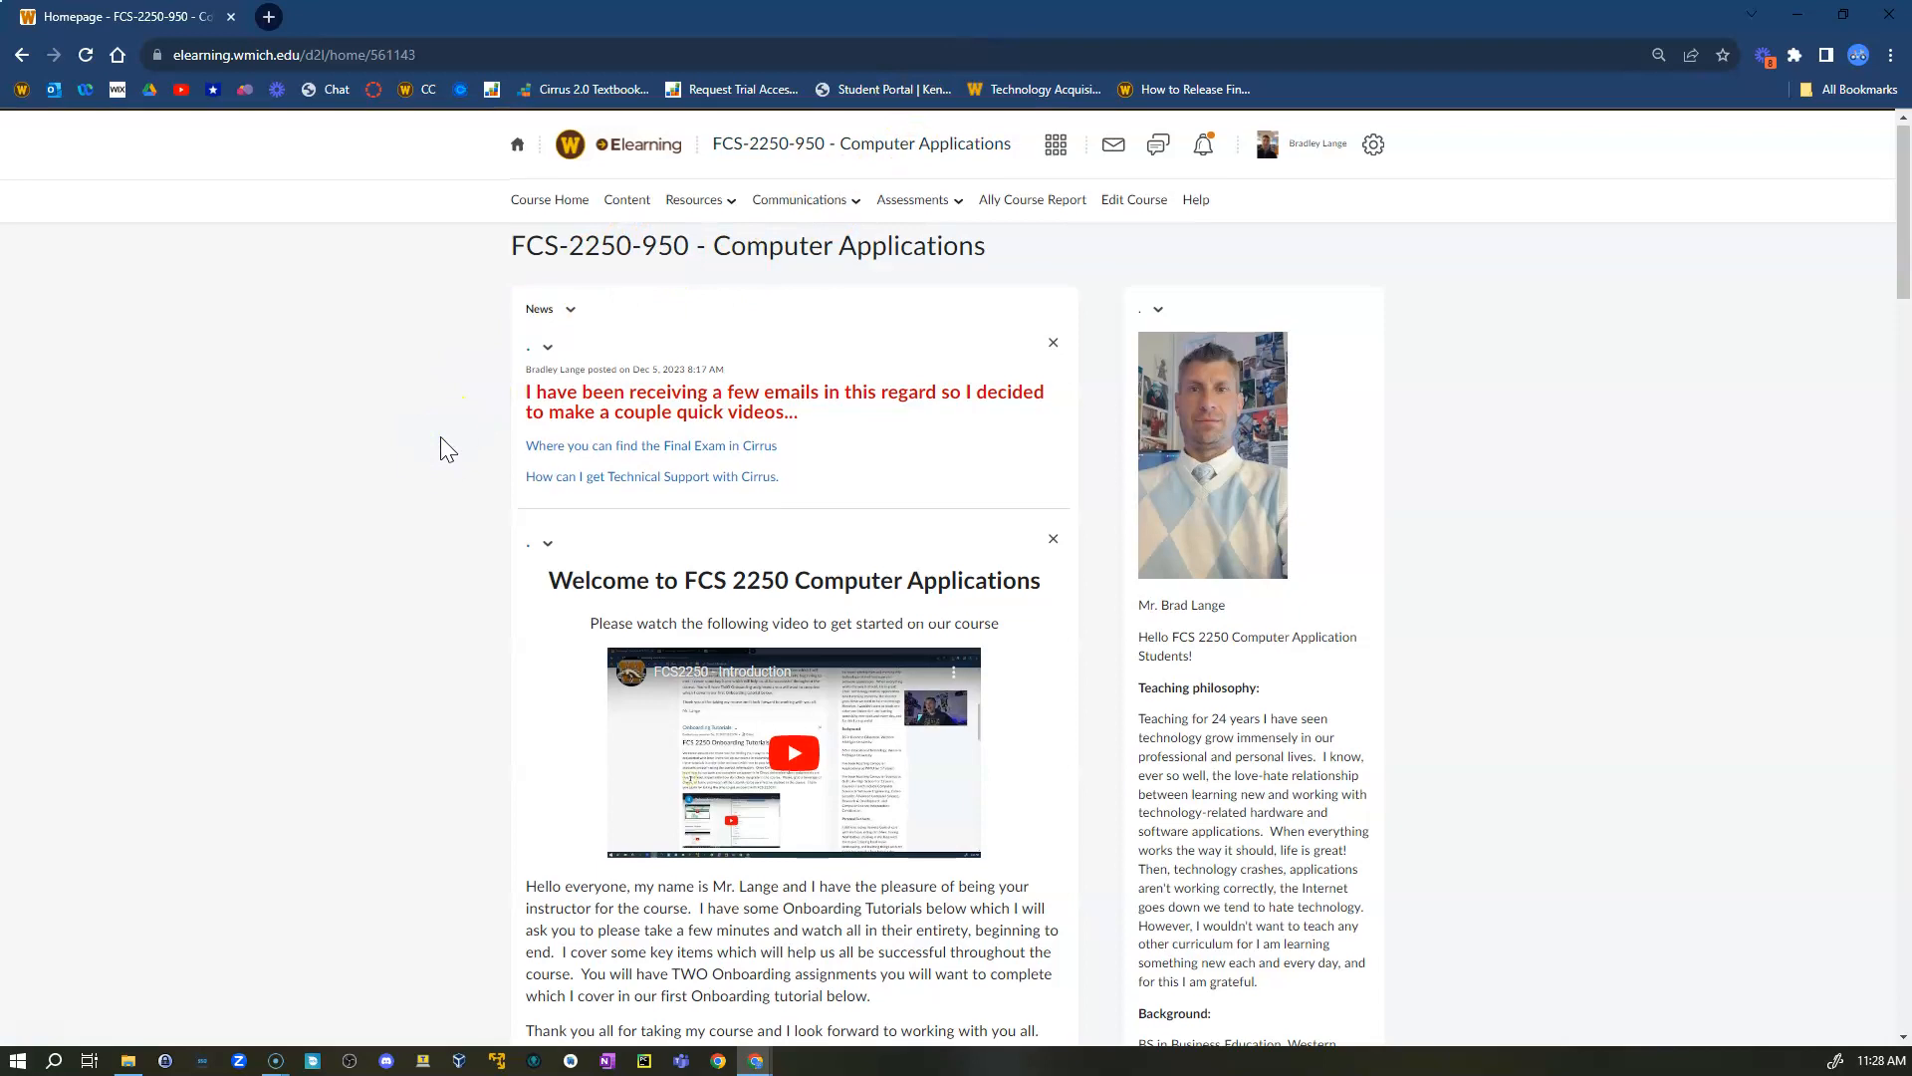
pyautogui.scroll(-7, 440, 443)
pyautogui.scroll(-15, 460, 439)
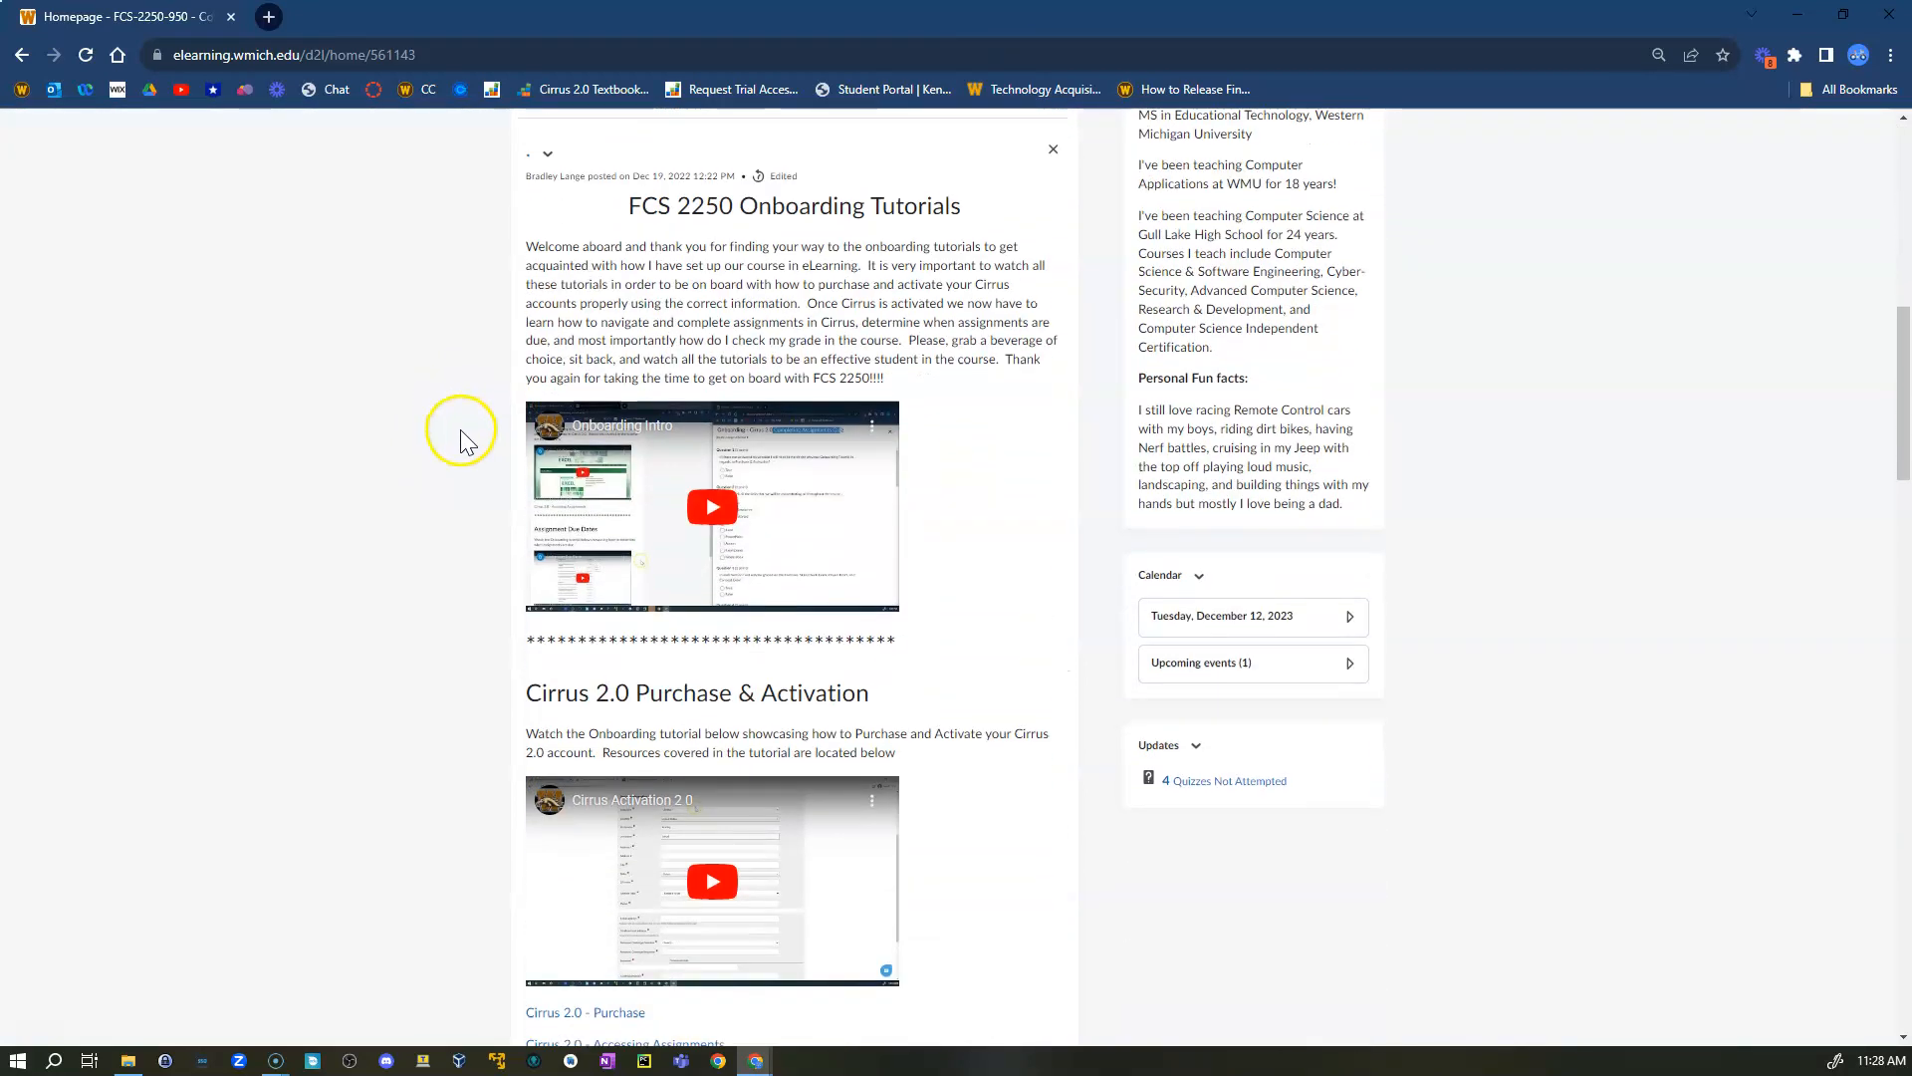
pyautogui.scroll(-12, 458, 488)
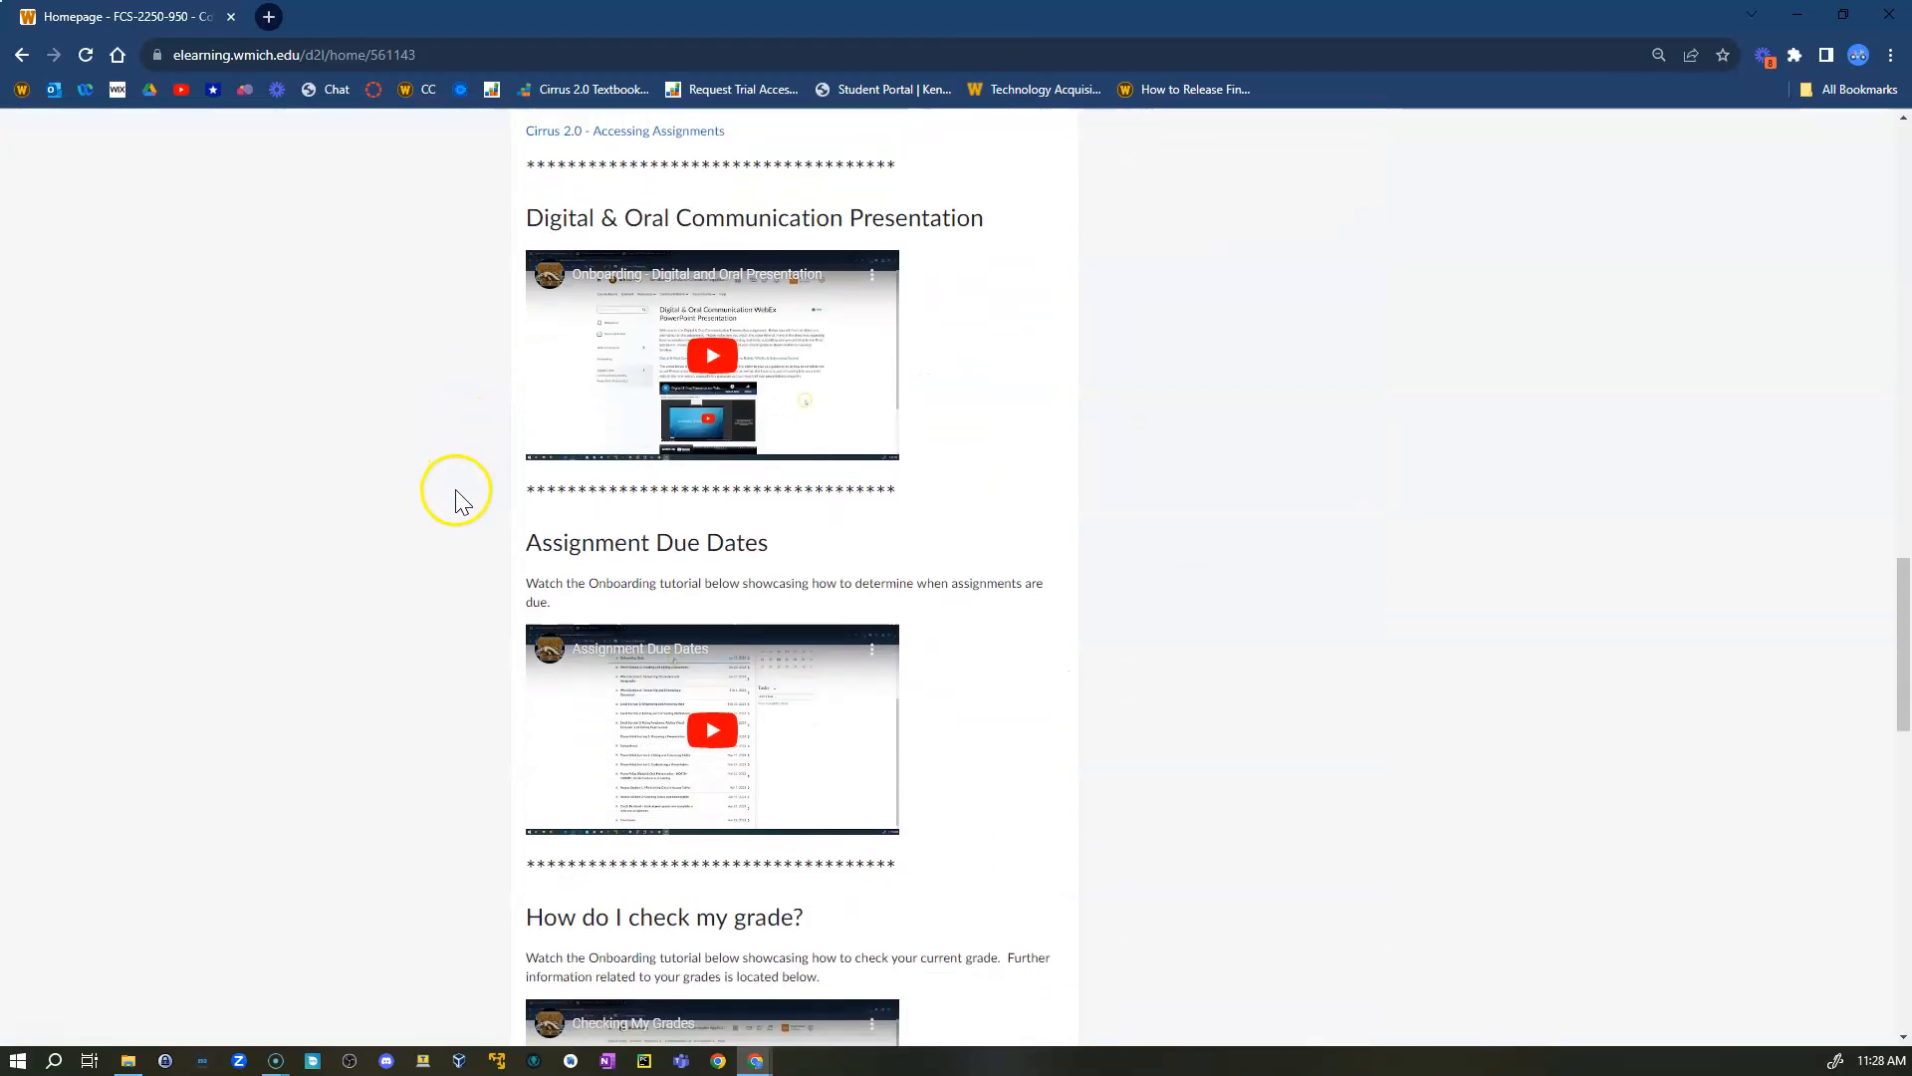
pyautogui.scroll(-3, 456, 495)
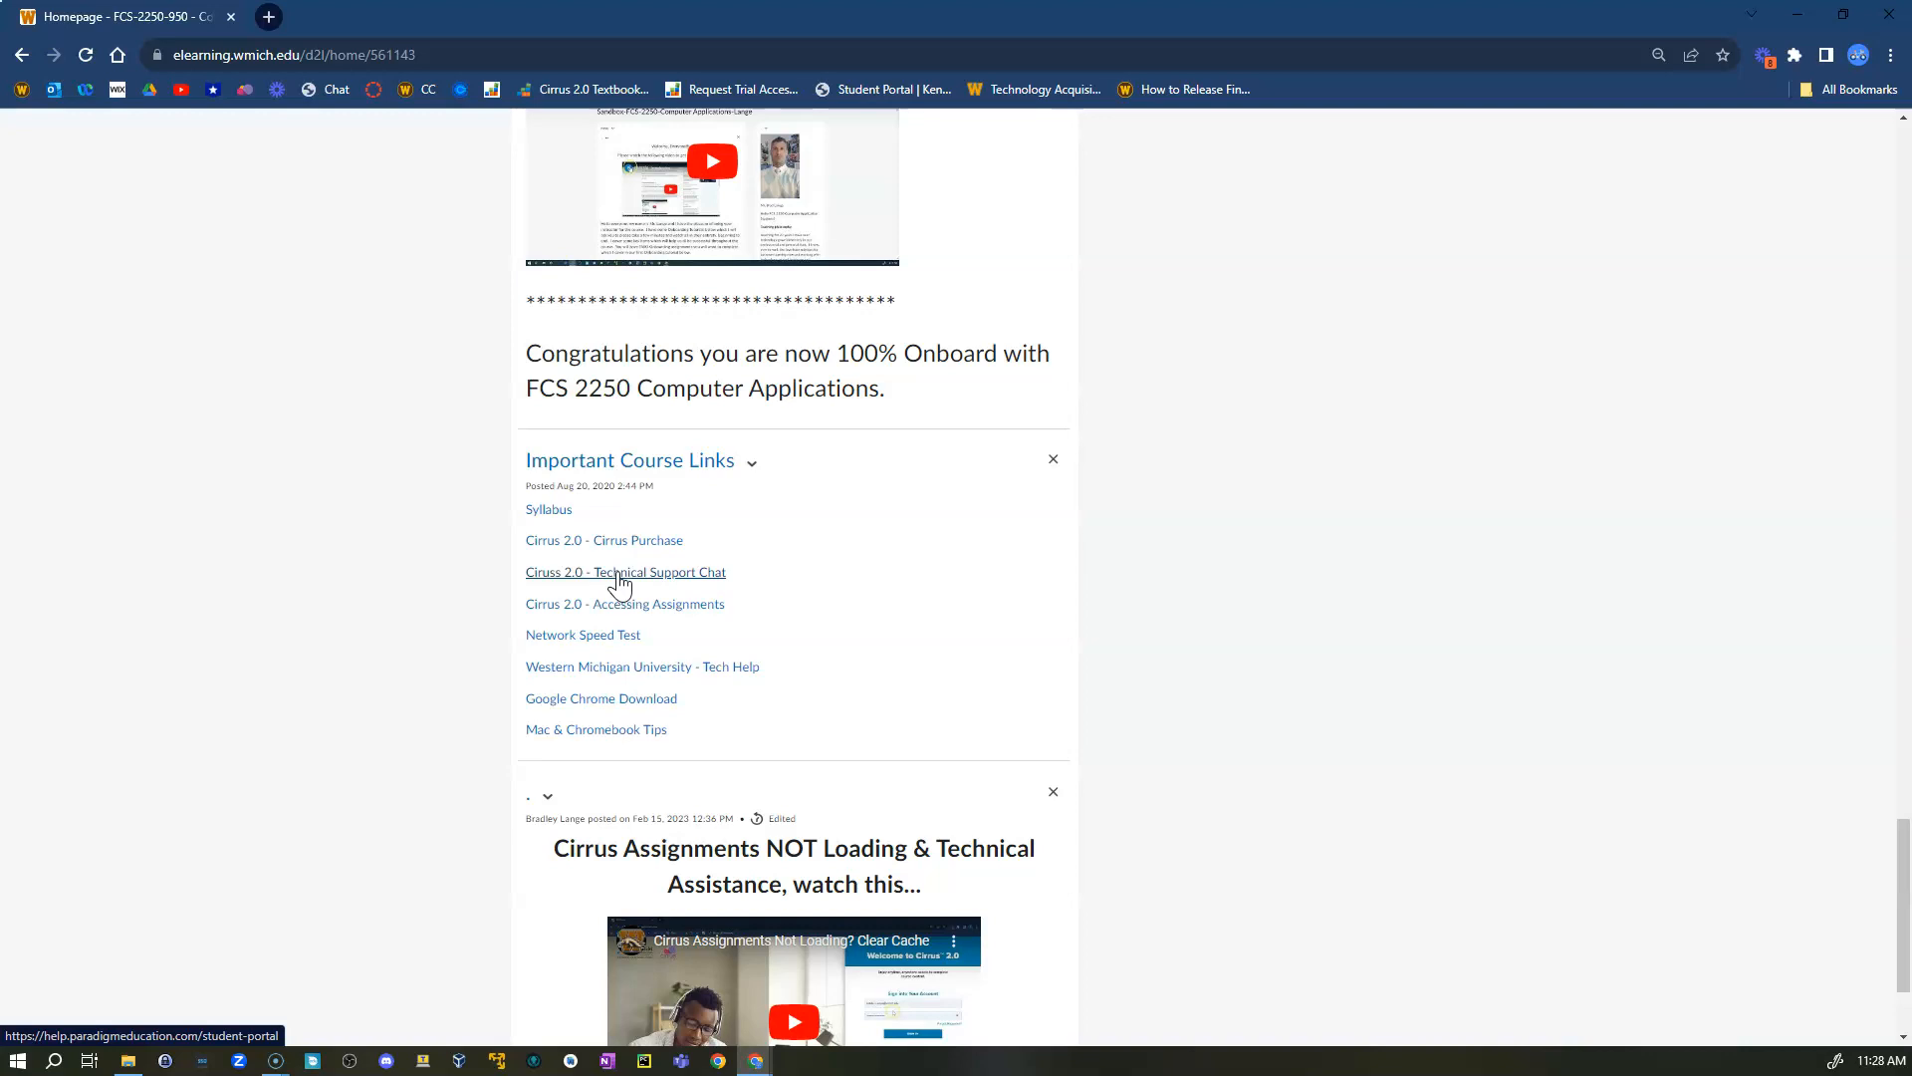
pyautogui.click(618, 574)
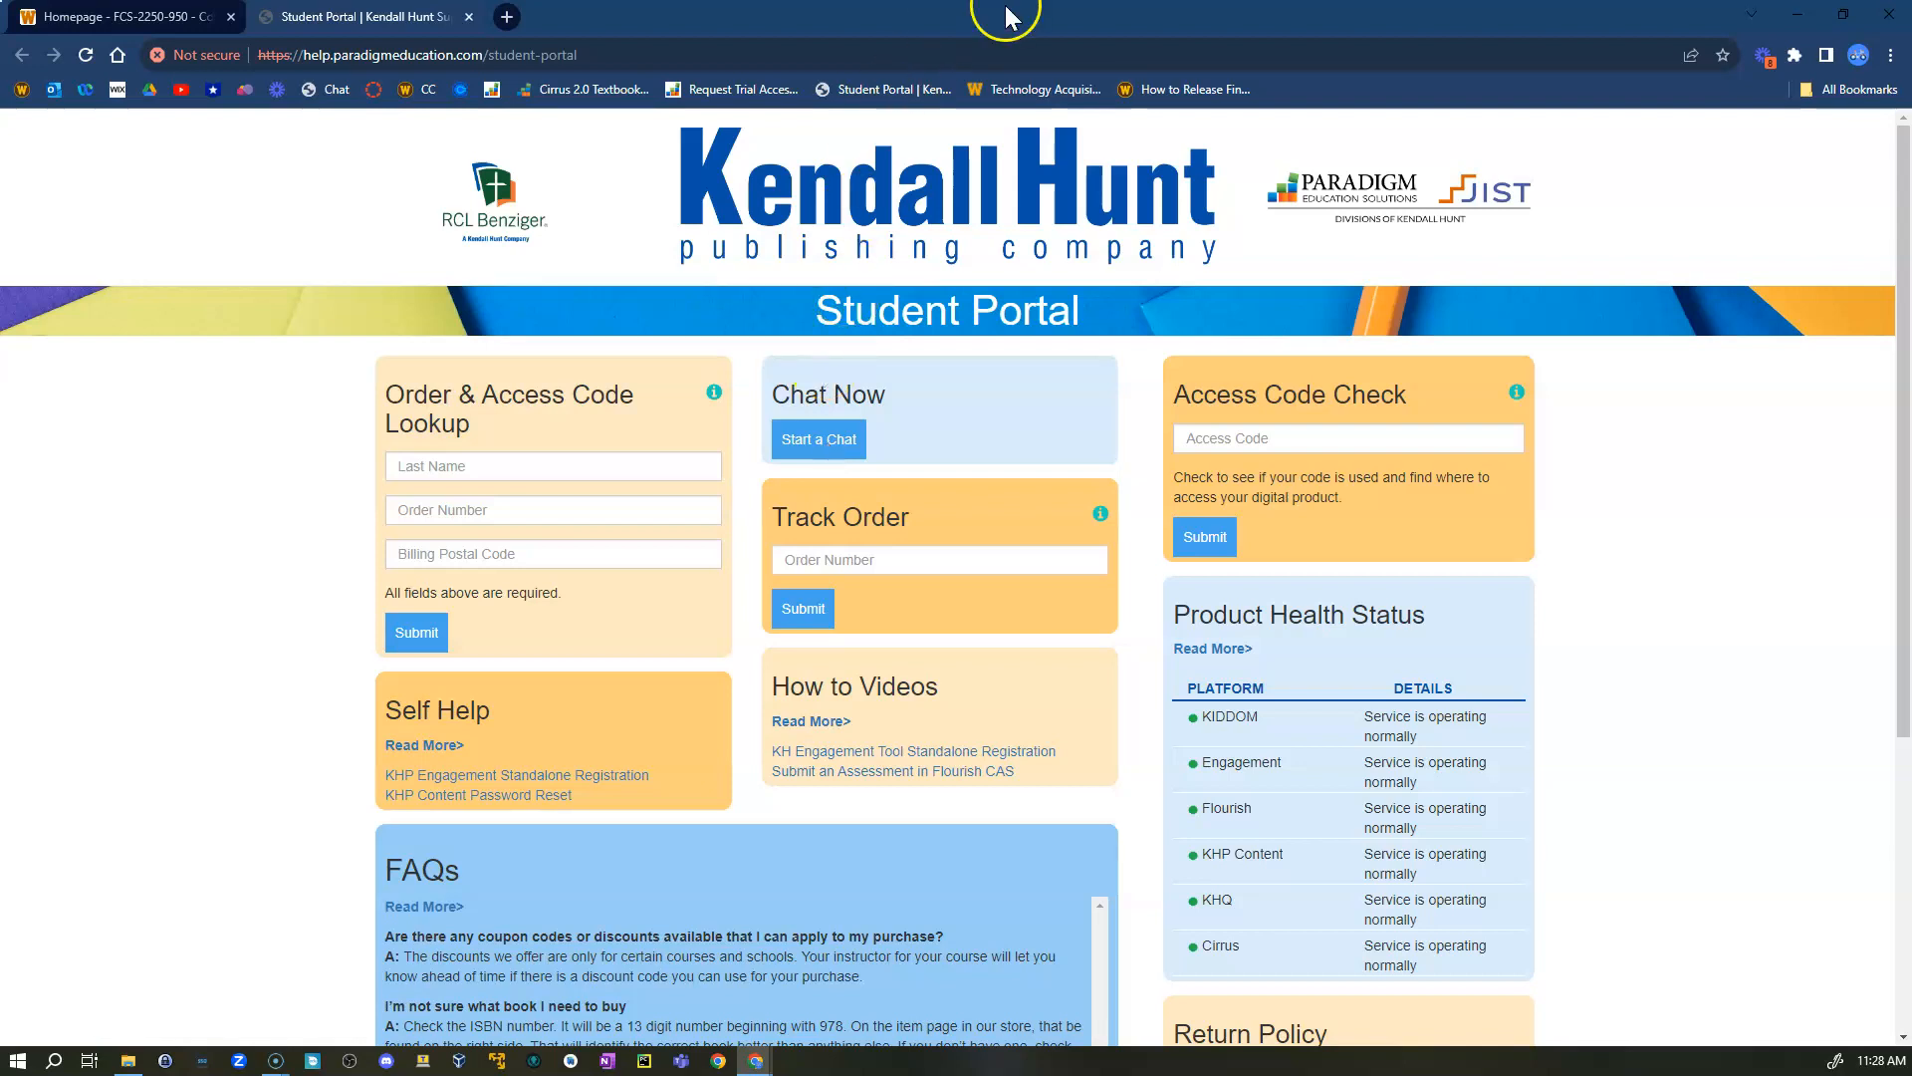
# - Return to the exercise tab in fullscreen and begin MQ Word 365 S1 Exercise 1
pyautogui.click(137, 17)
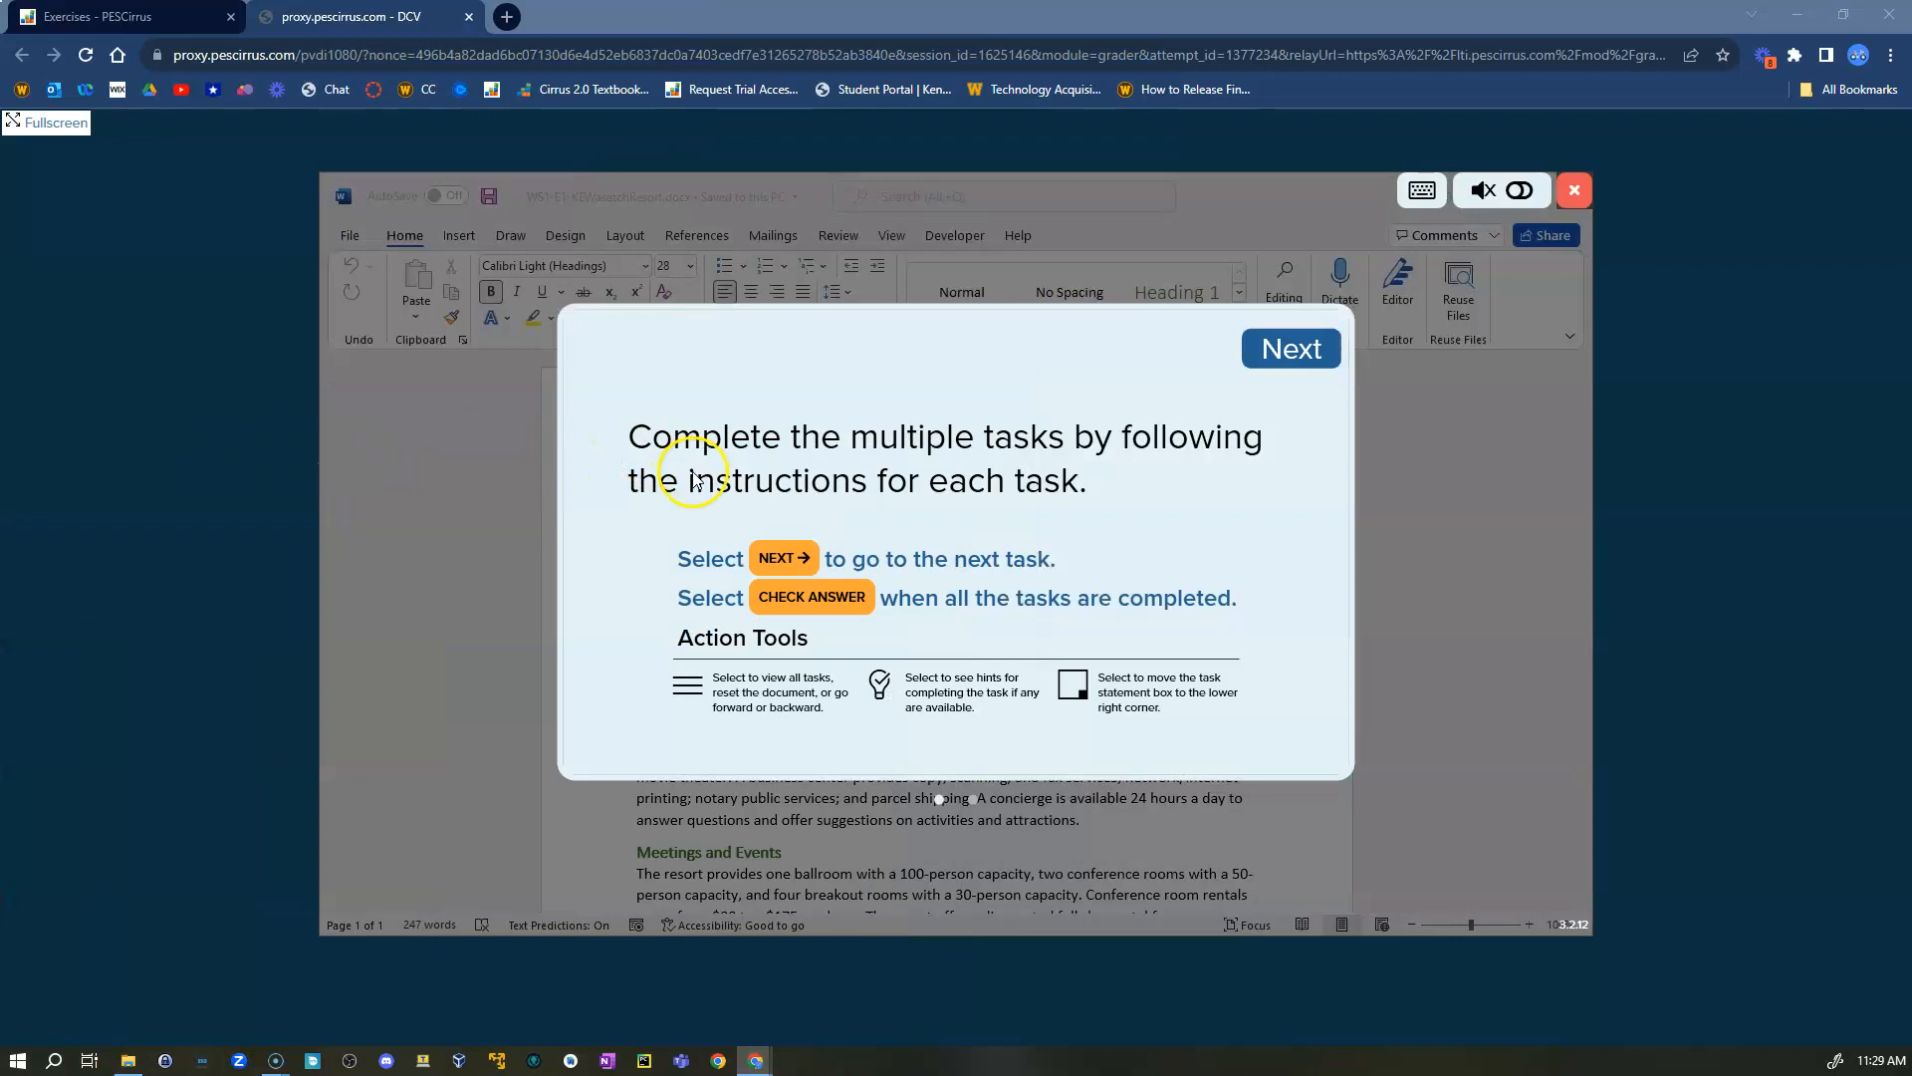
pyautogui.click(30, 122)
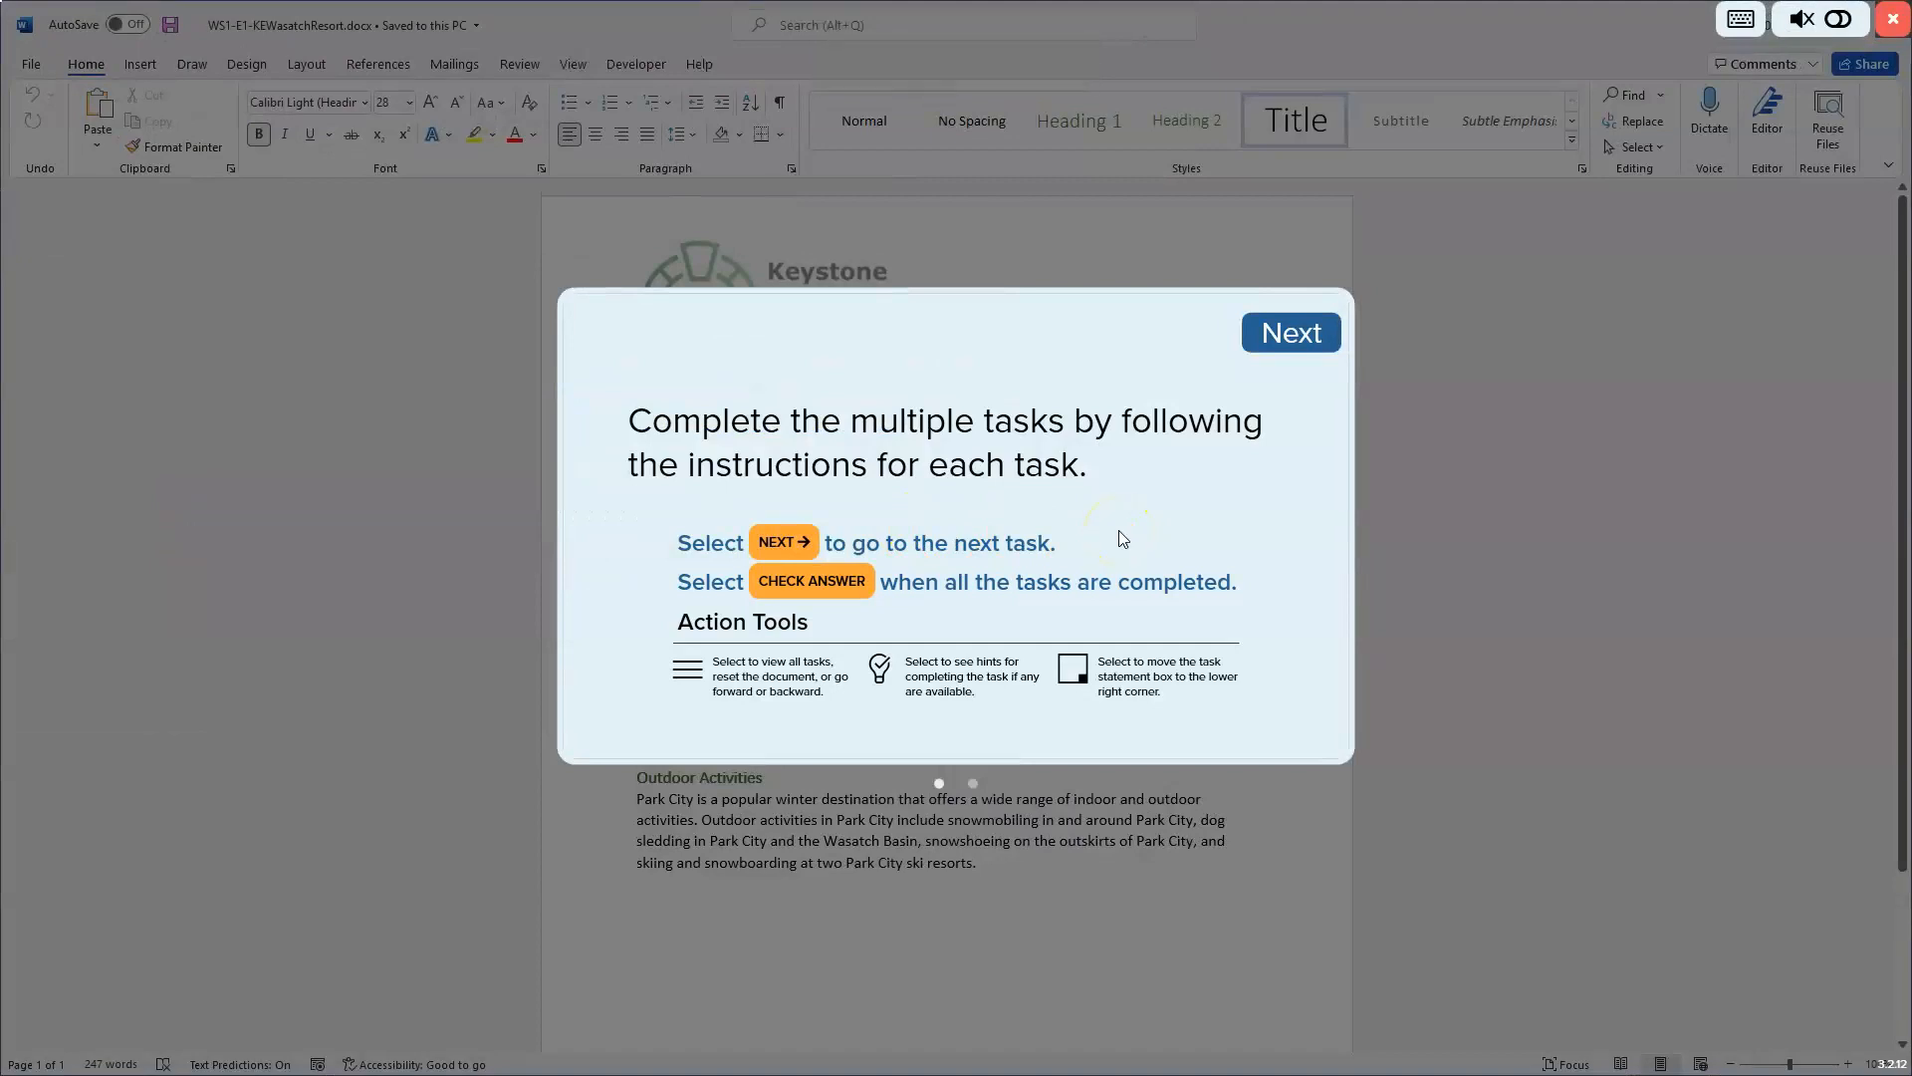
pyautogui.click(1292, 334)
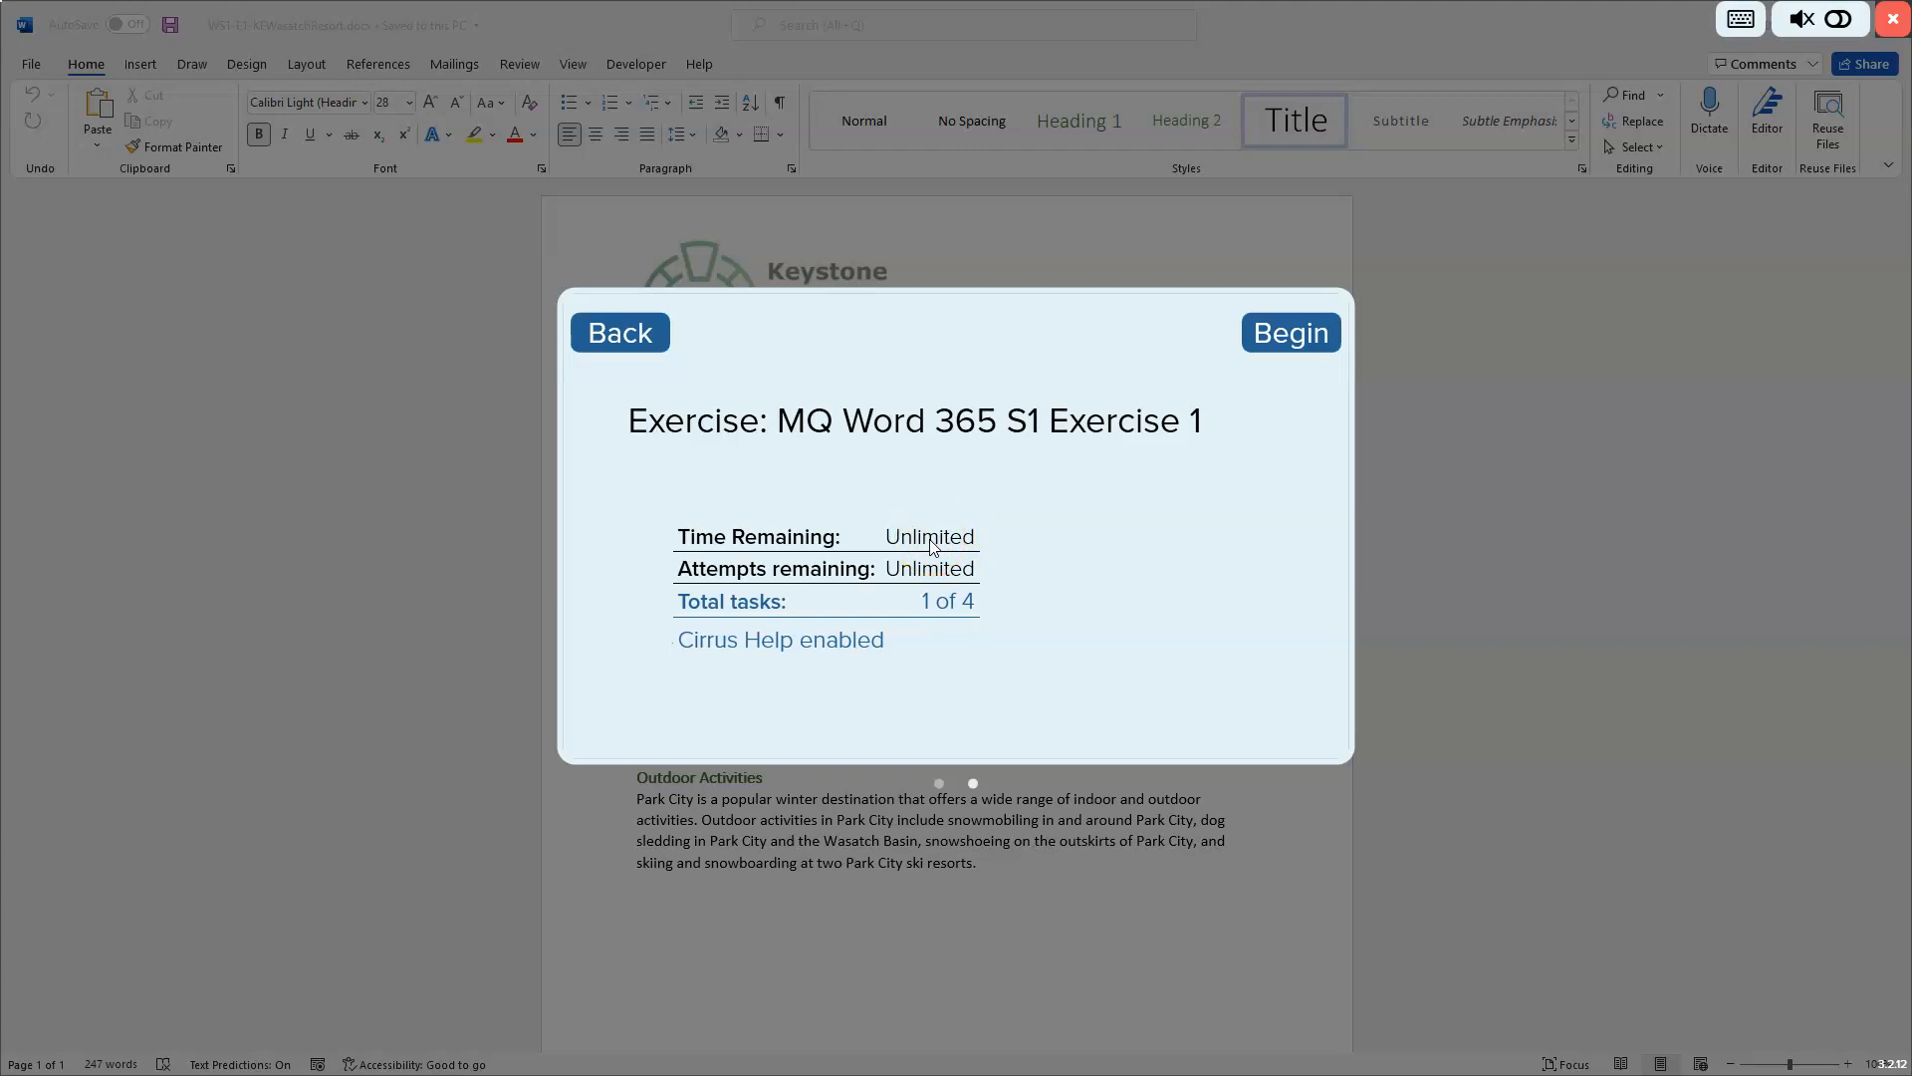
pyautogui.click(818, 588)
pyautogui.click(1293, 335)
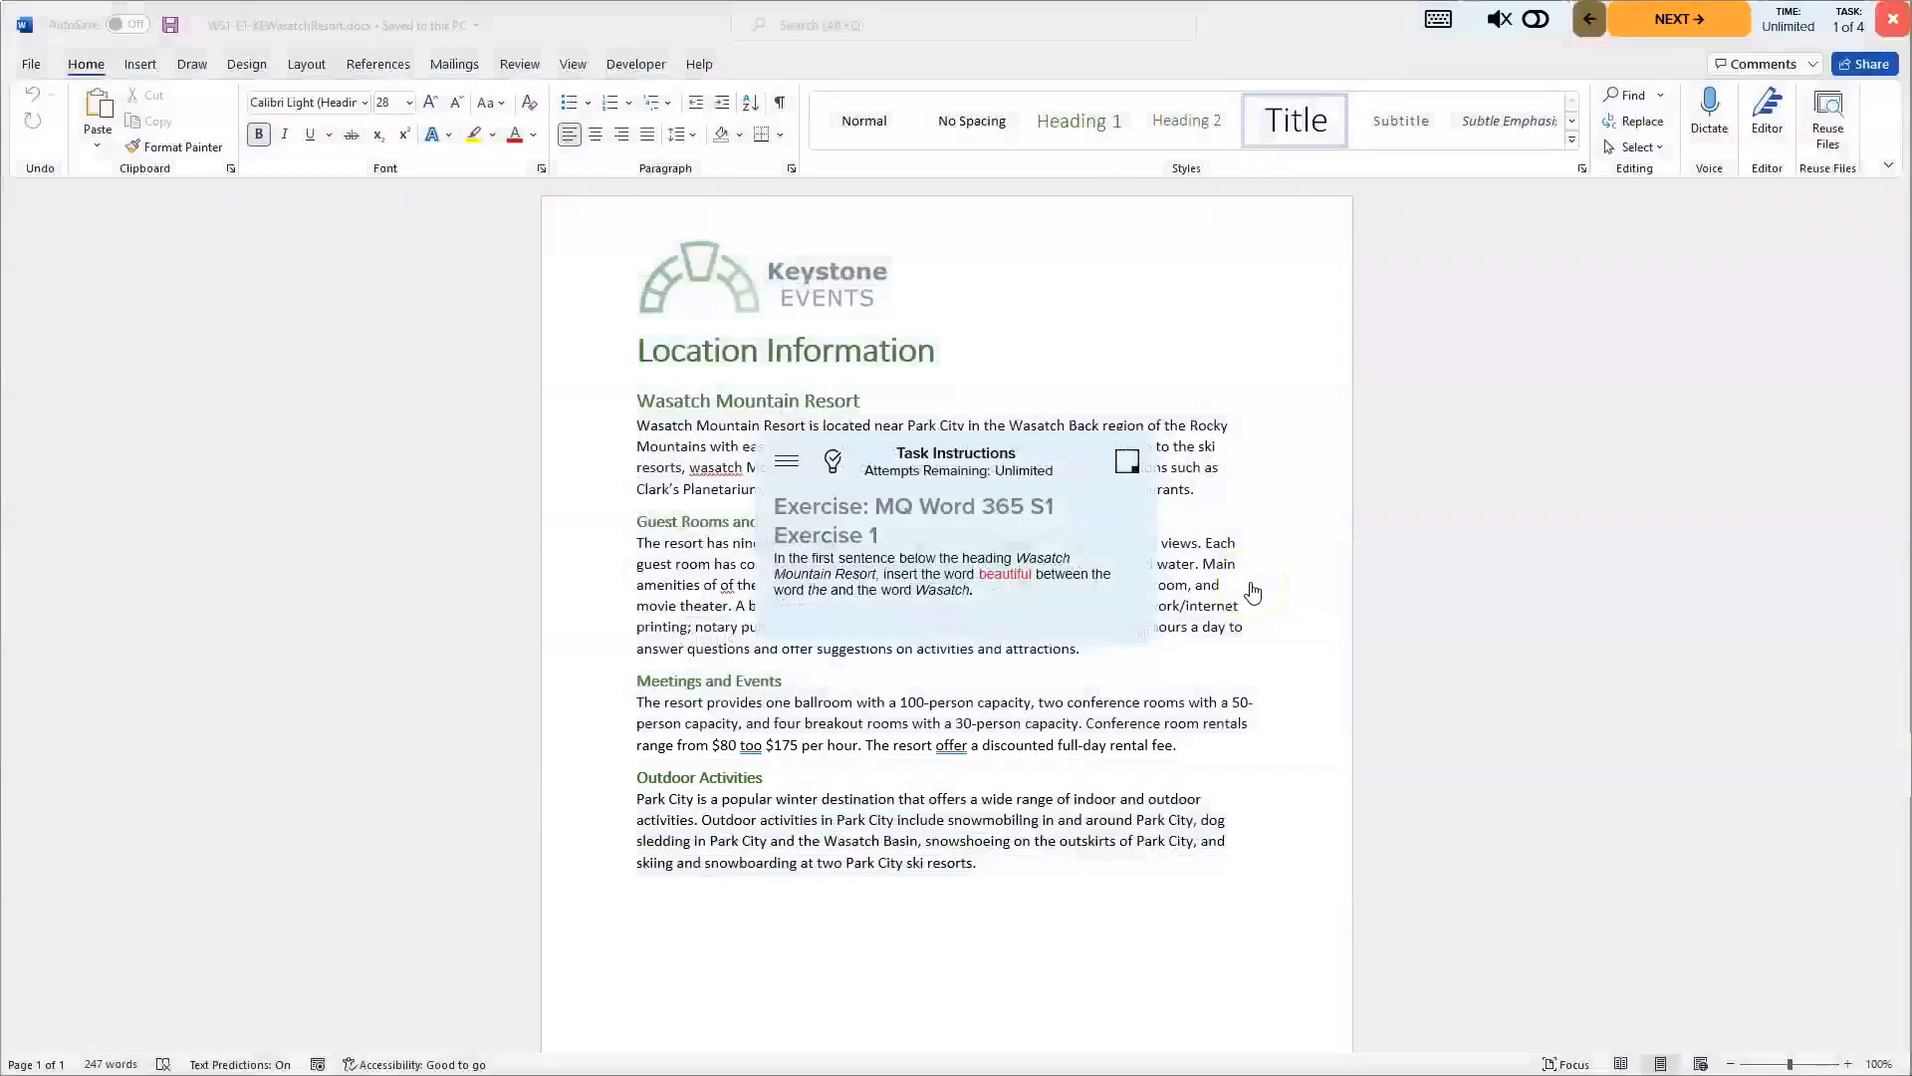
# - Move the task instructions box beside the document and set the document zoom to 140%
pyautogui.moveTo(1053, 480); pyautogui.dragTo(1666, 251)
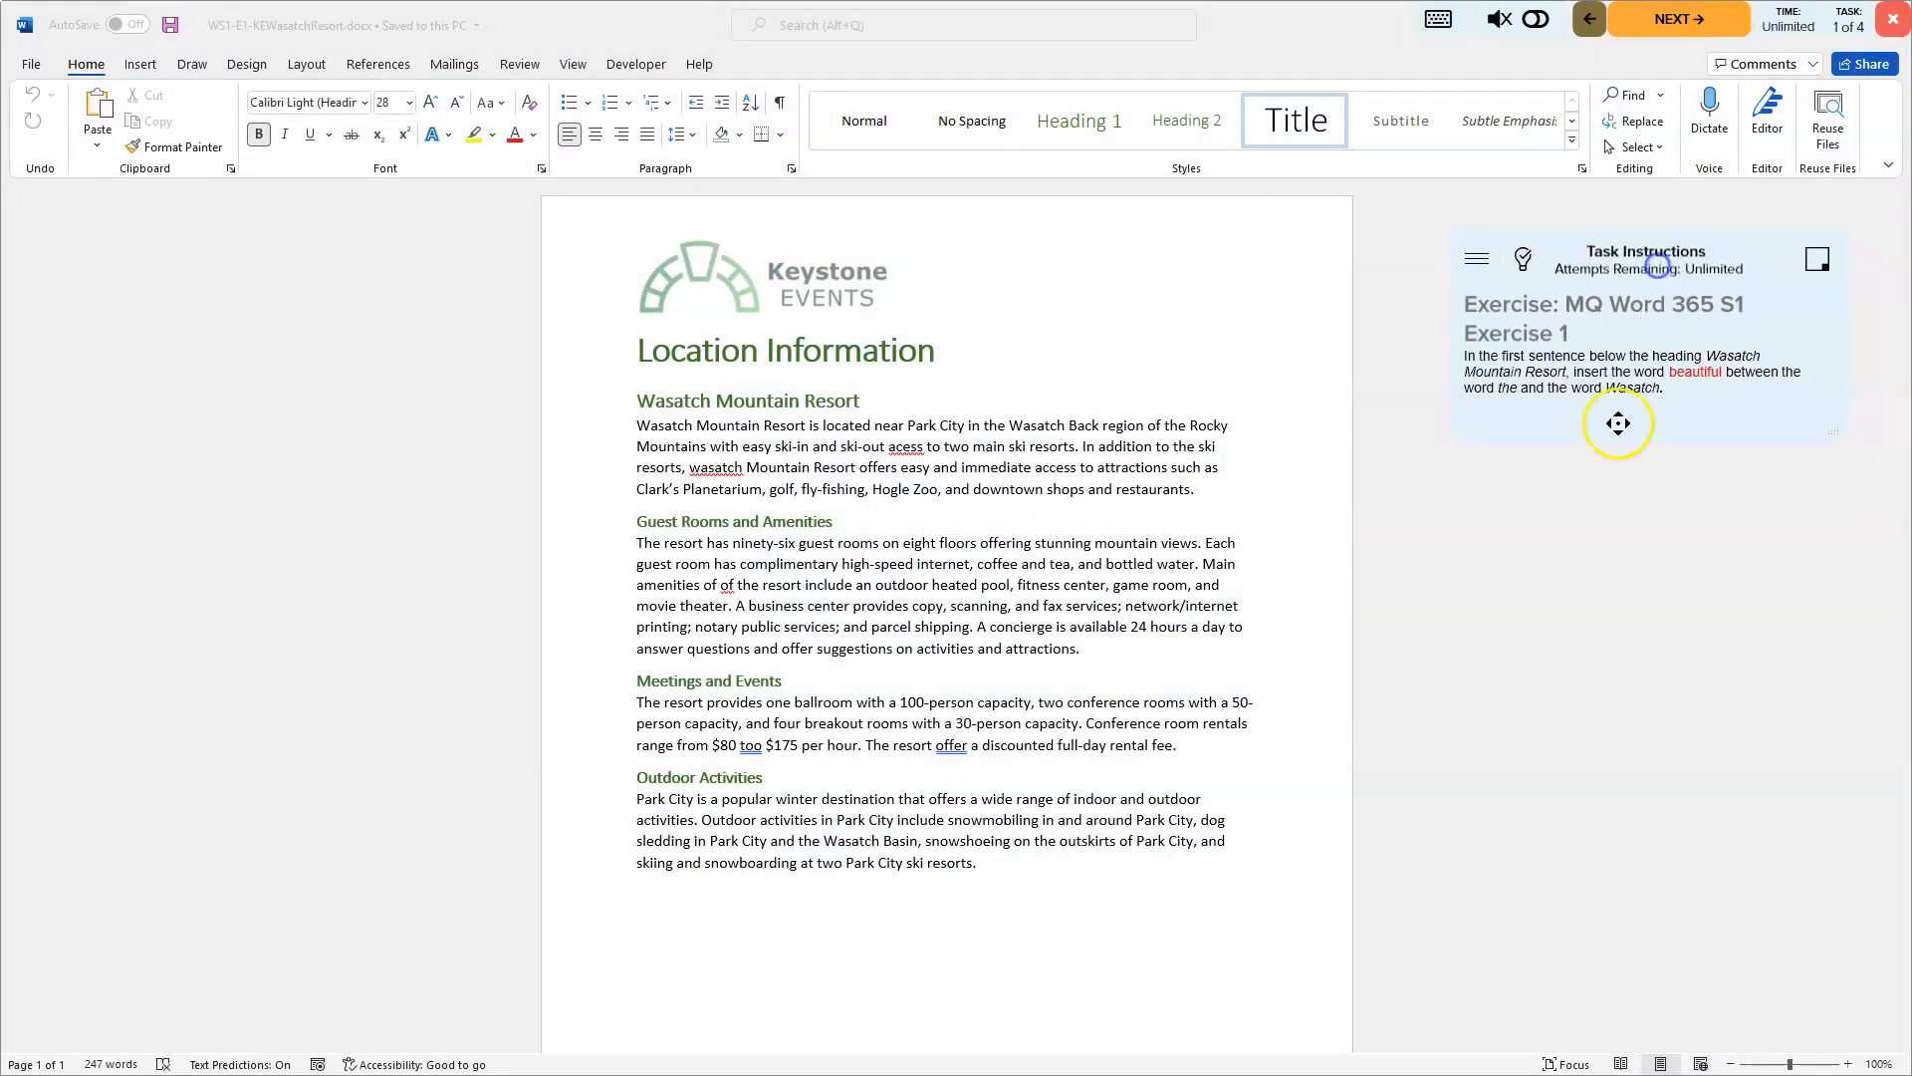
pyautogui.click(1849, 1064)
pyautogui.click(1849, 1064)
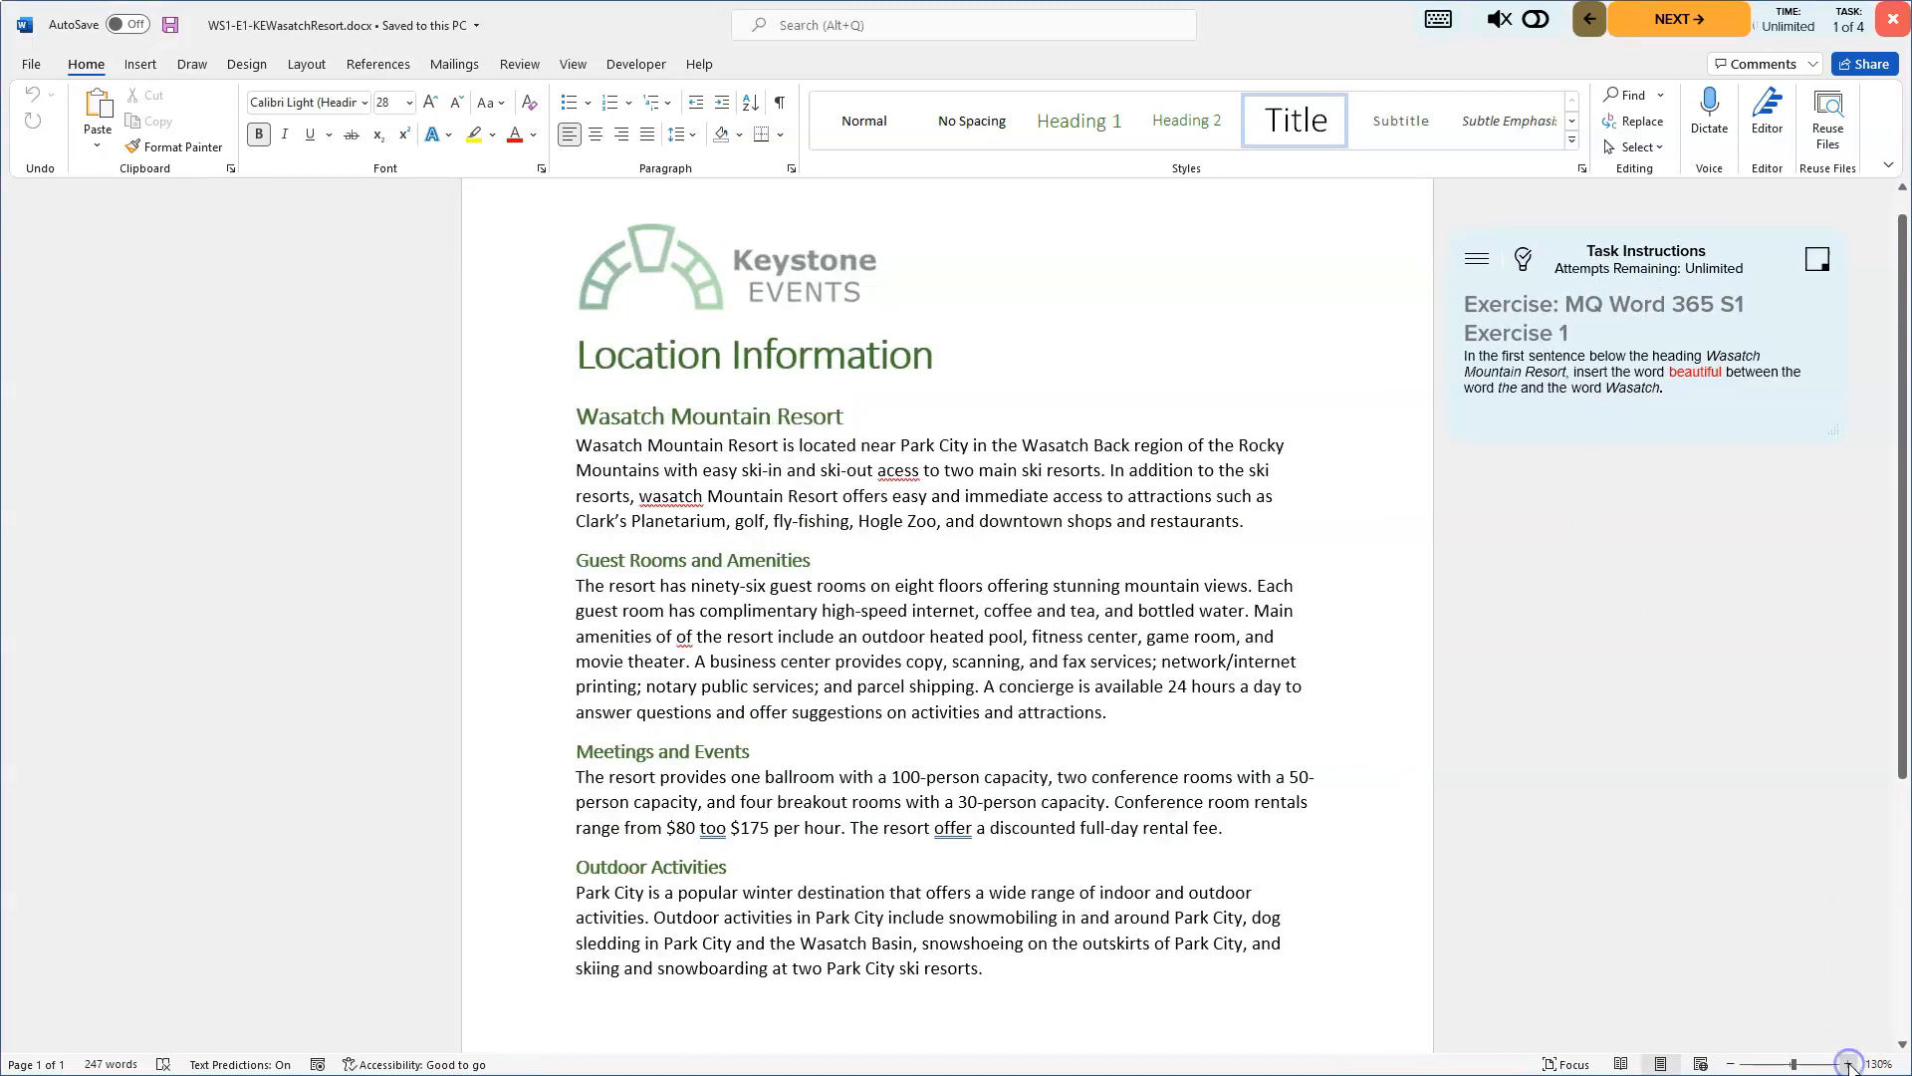
pyautogui.click(1849, 1063)
pyautogui.click(1794, 1063)
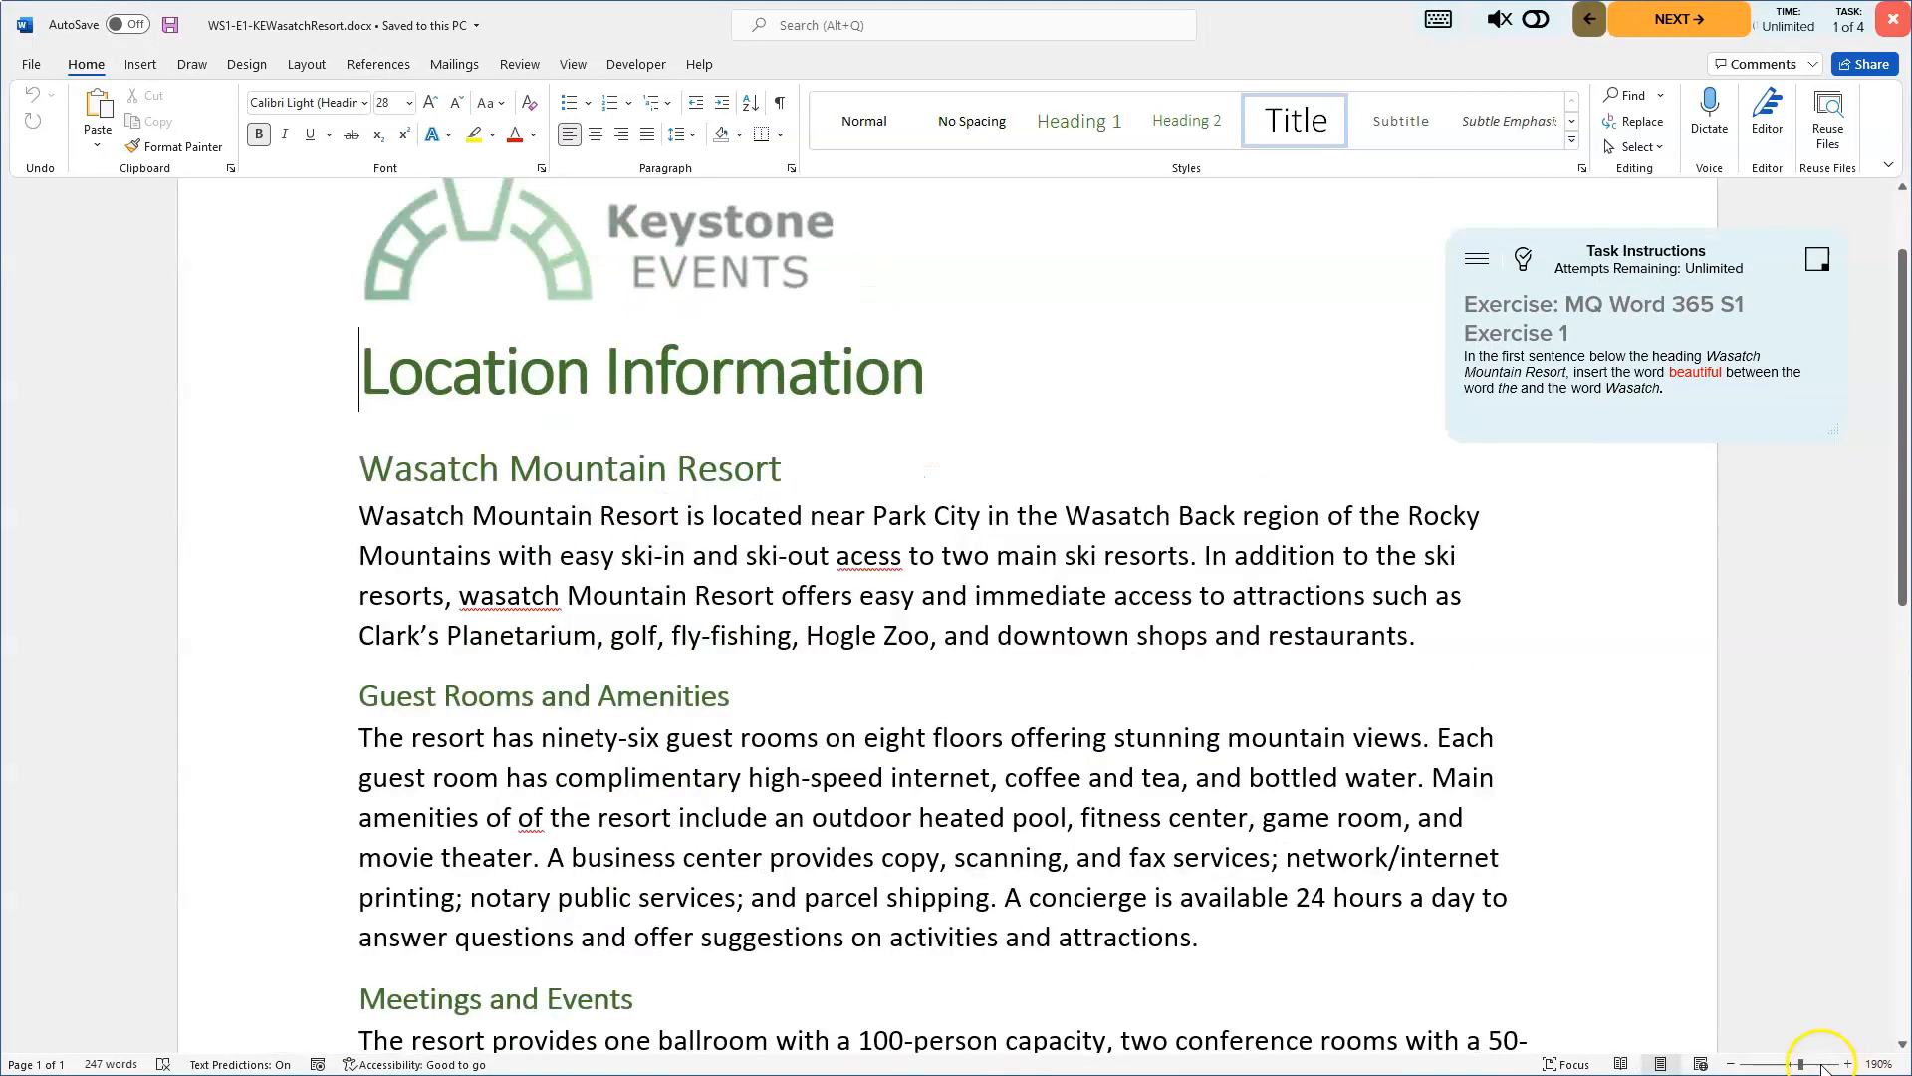
pyautogui.click(1731, 1064)
pyautogui.click(1731, 1063)
pyautogui.click(1731, 1063)
pyautogui.click(1731, 1063)
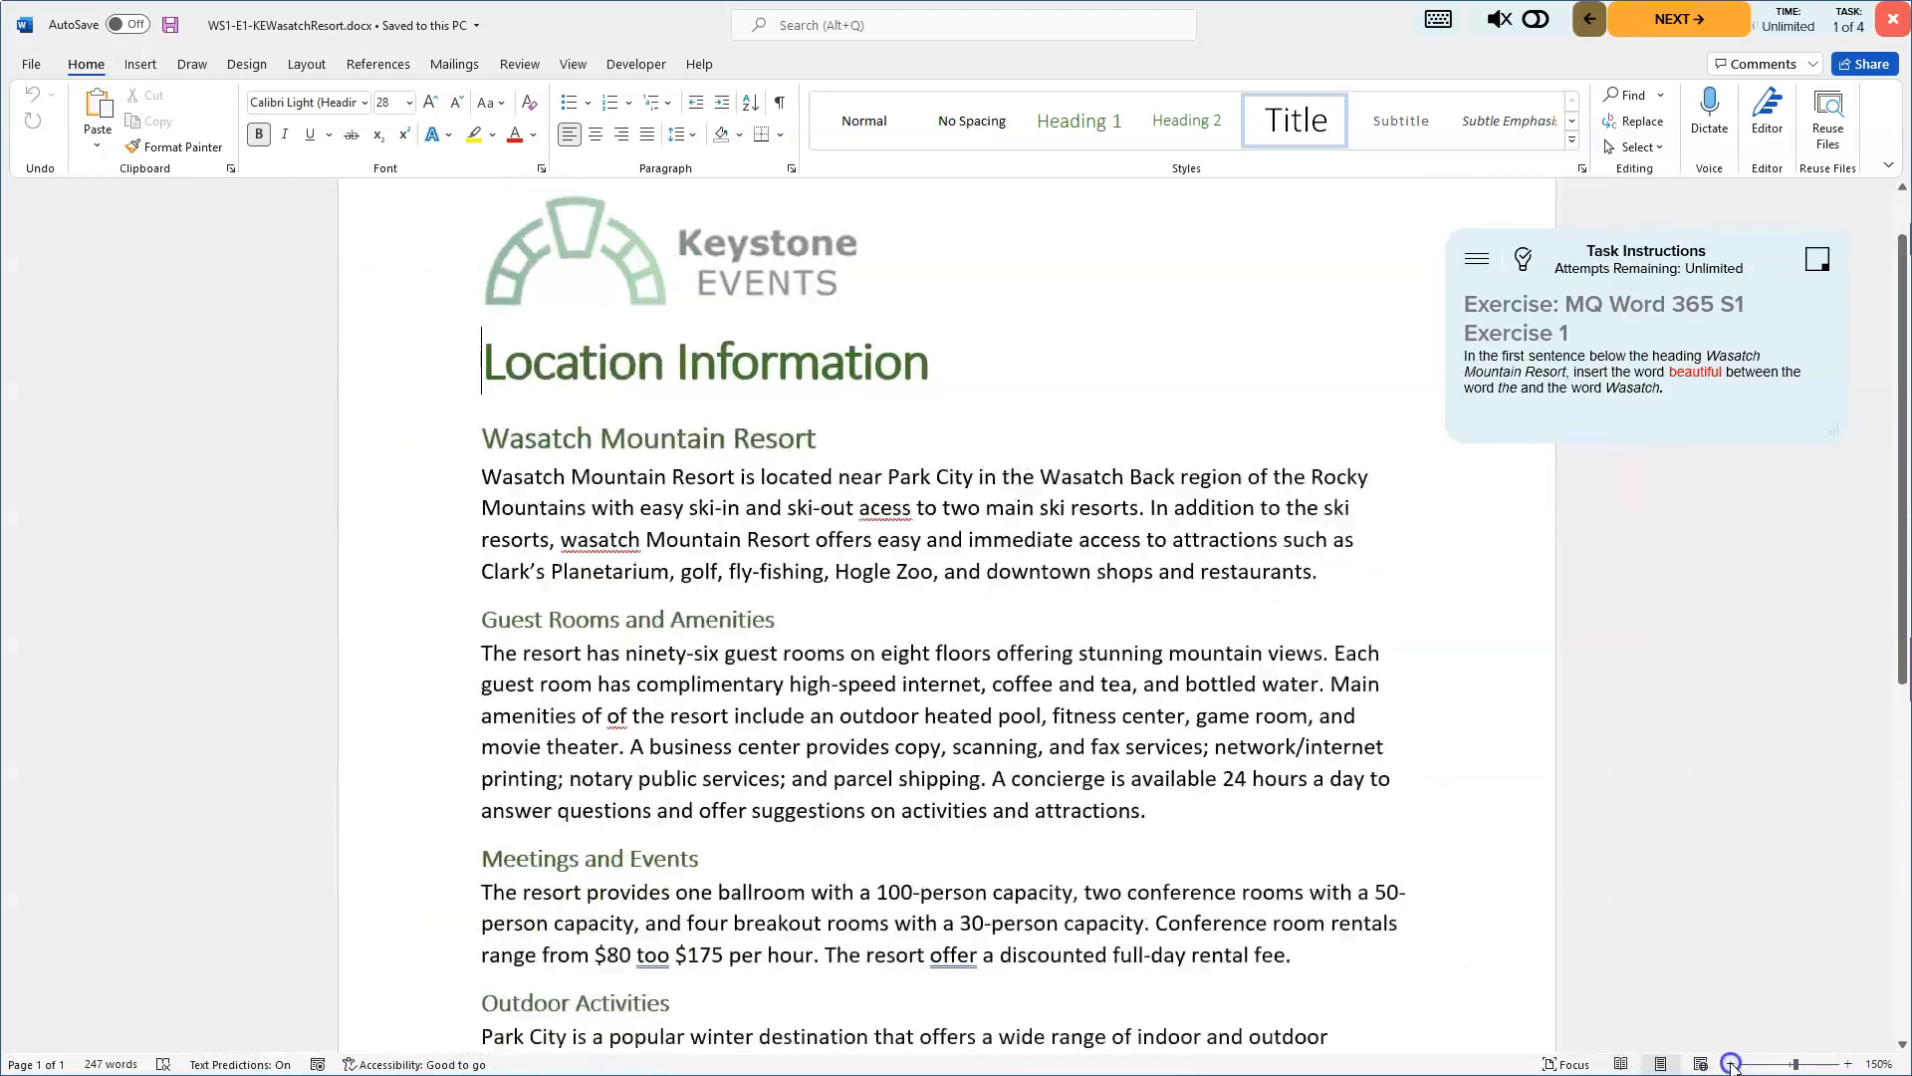
pyautogui.click(1731, 1064)
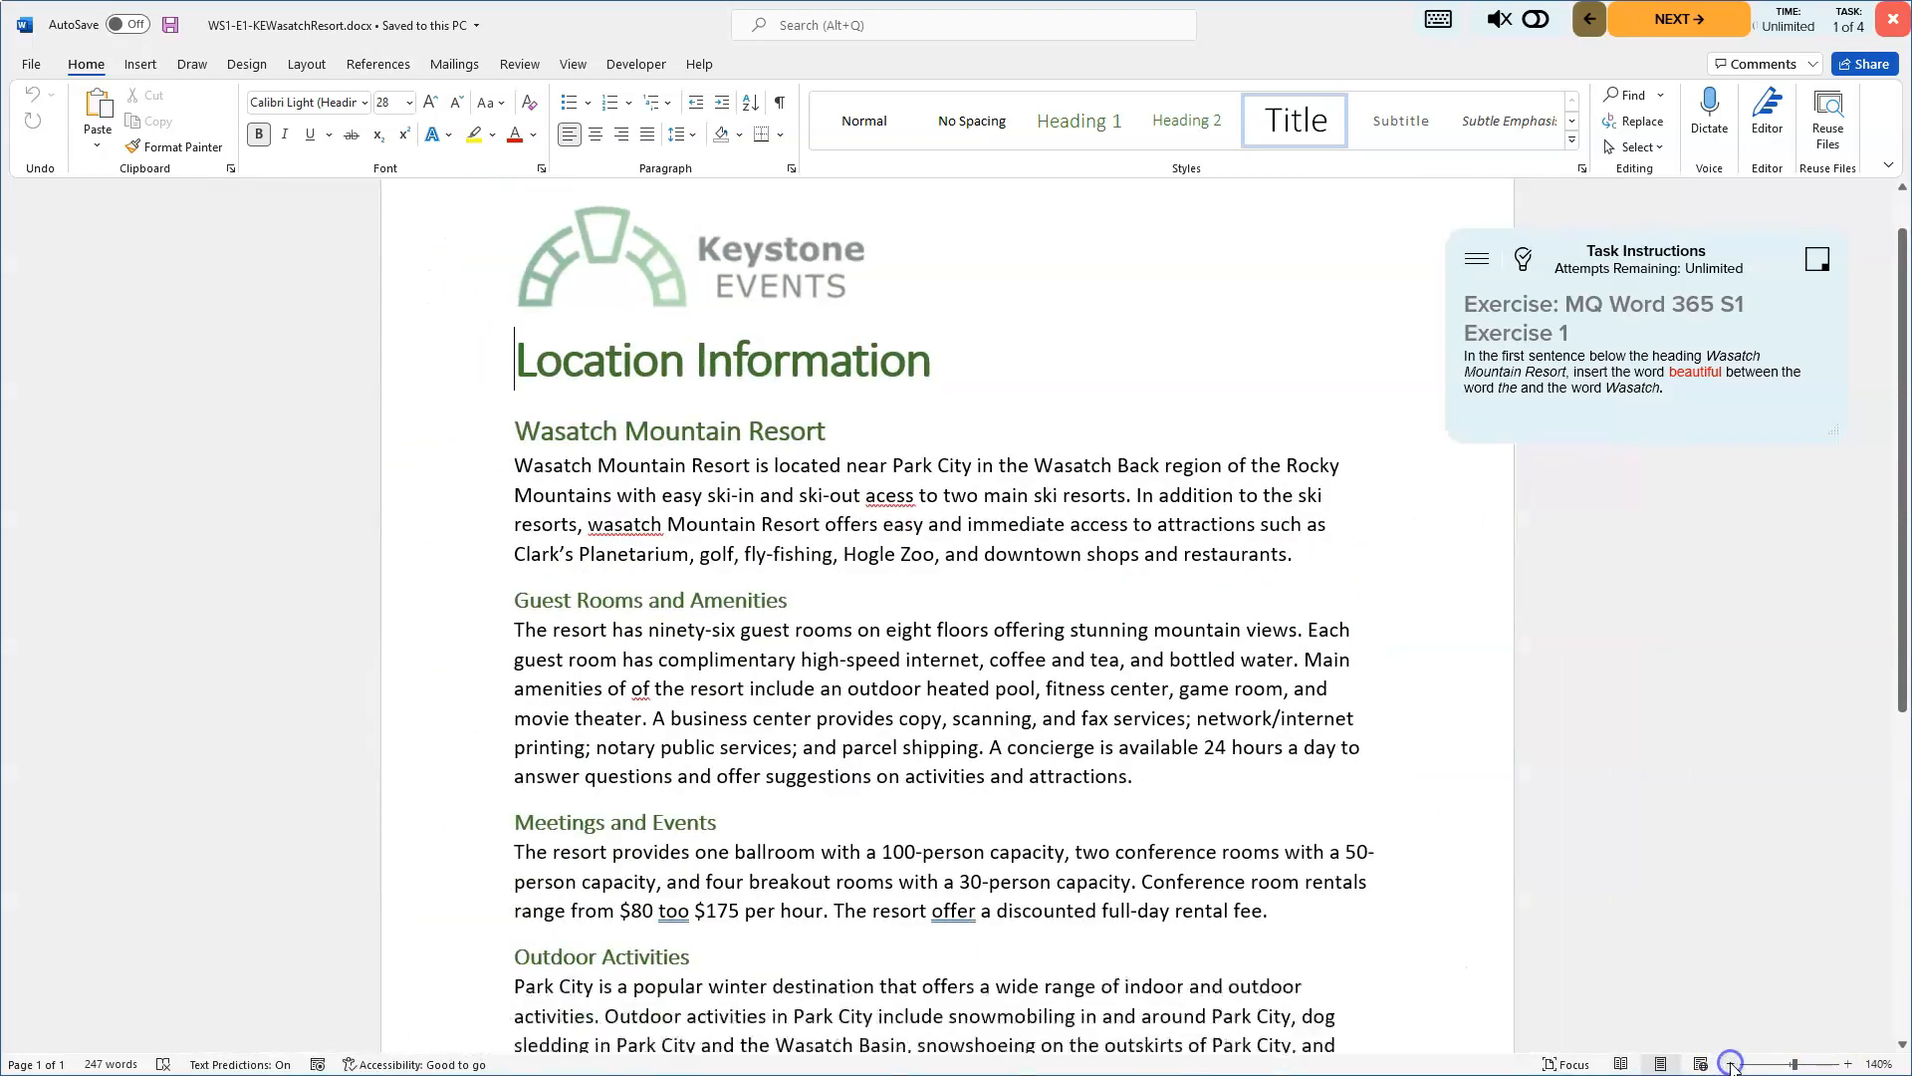
pyautogui.keyDown('ctrl'); pyautogui.scroll(-1, 1649, 643); pyautogui.keyUp('ctrl')
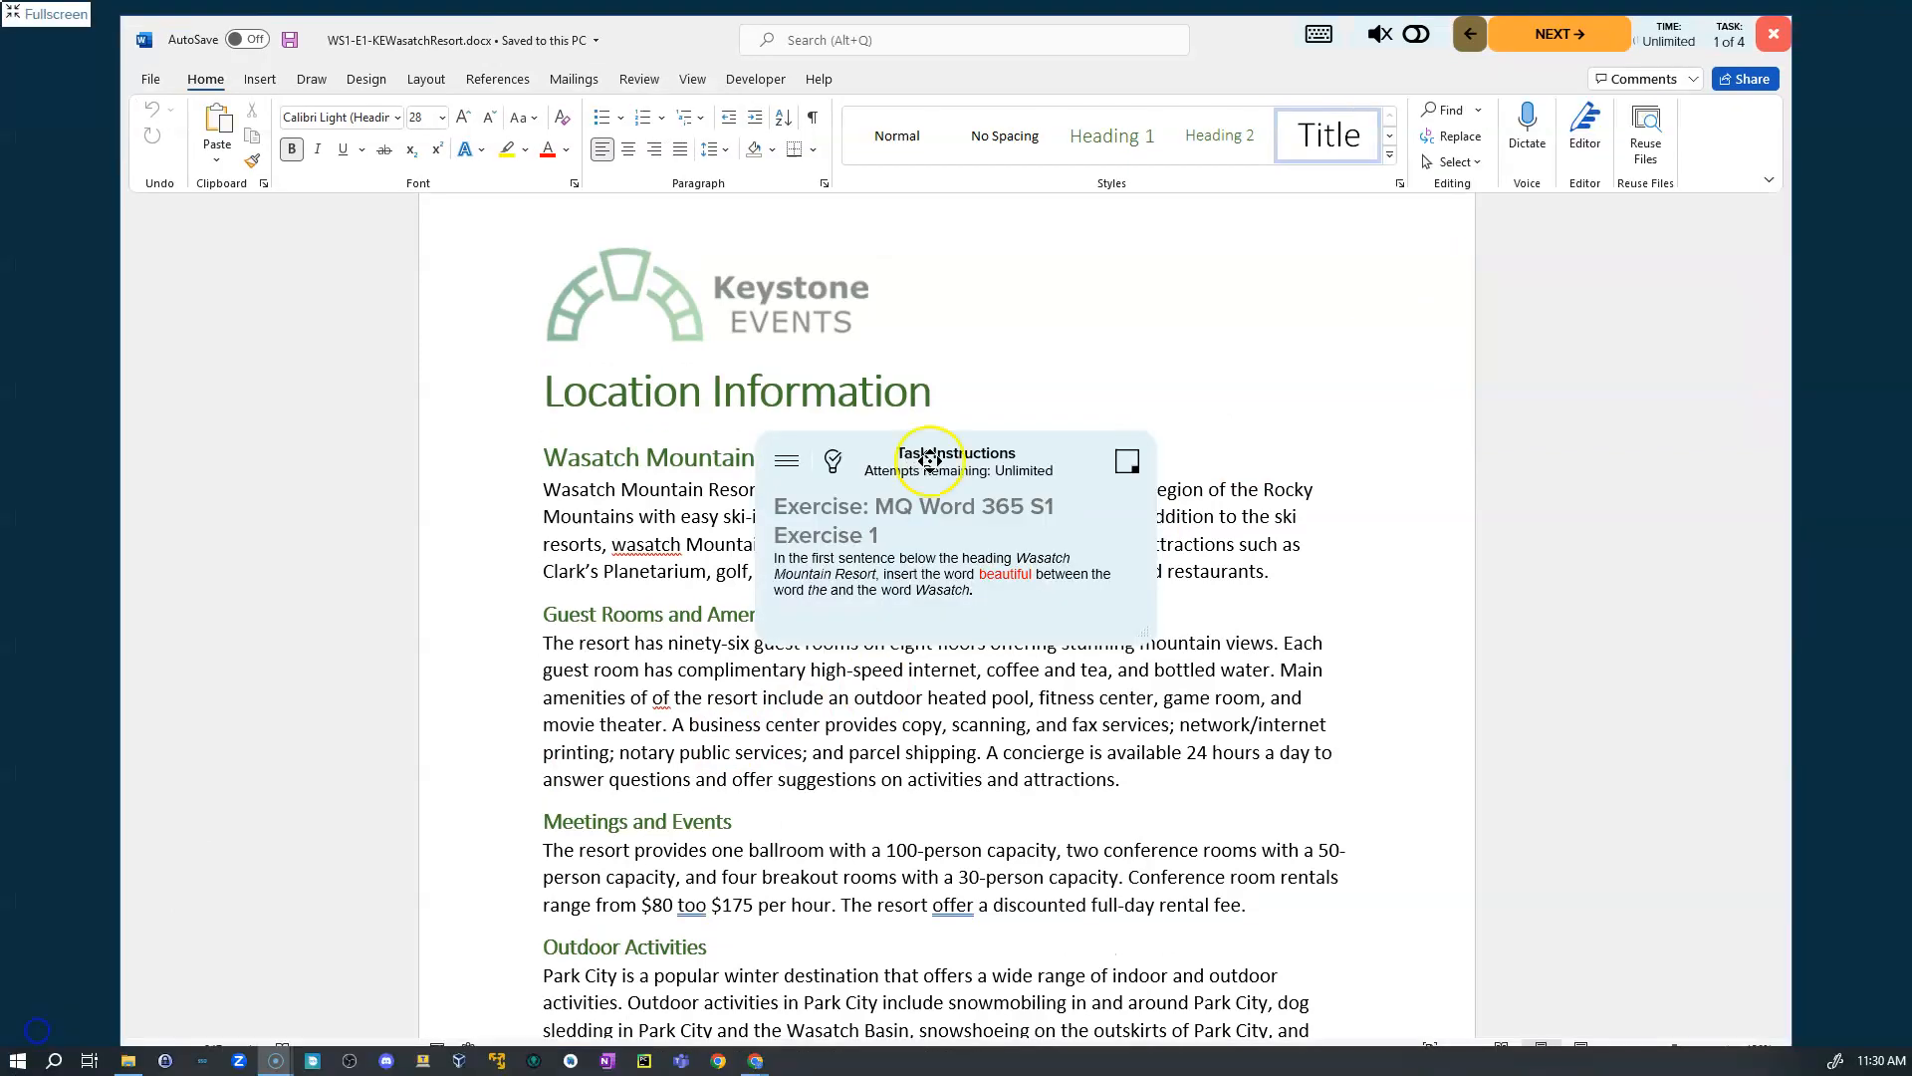
# - Reposition the task instructions box and open the Answer Key hints
pyautogui.moveTo(1003, 468); pyautogui.dragTo(1571, 248)
pyautogui.moveTo(1400, 333); pyautogui.dragTo(1464, 254)
pyautogui.click(1454, 253)
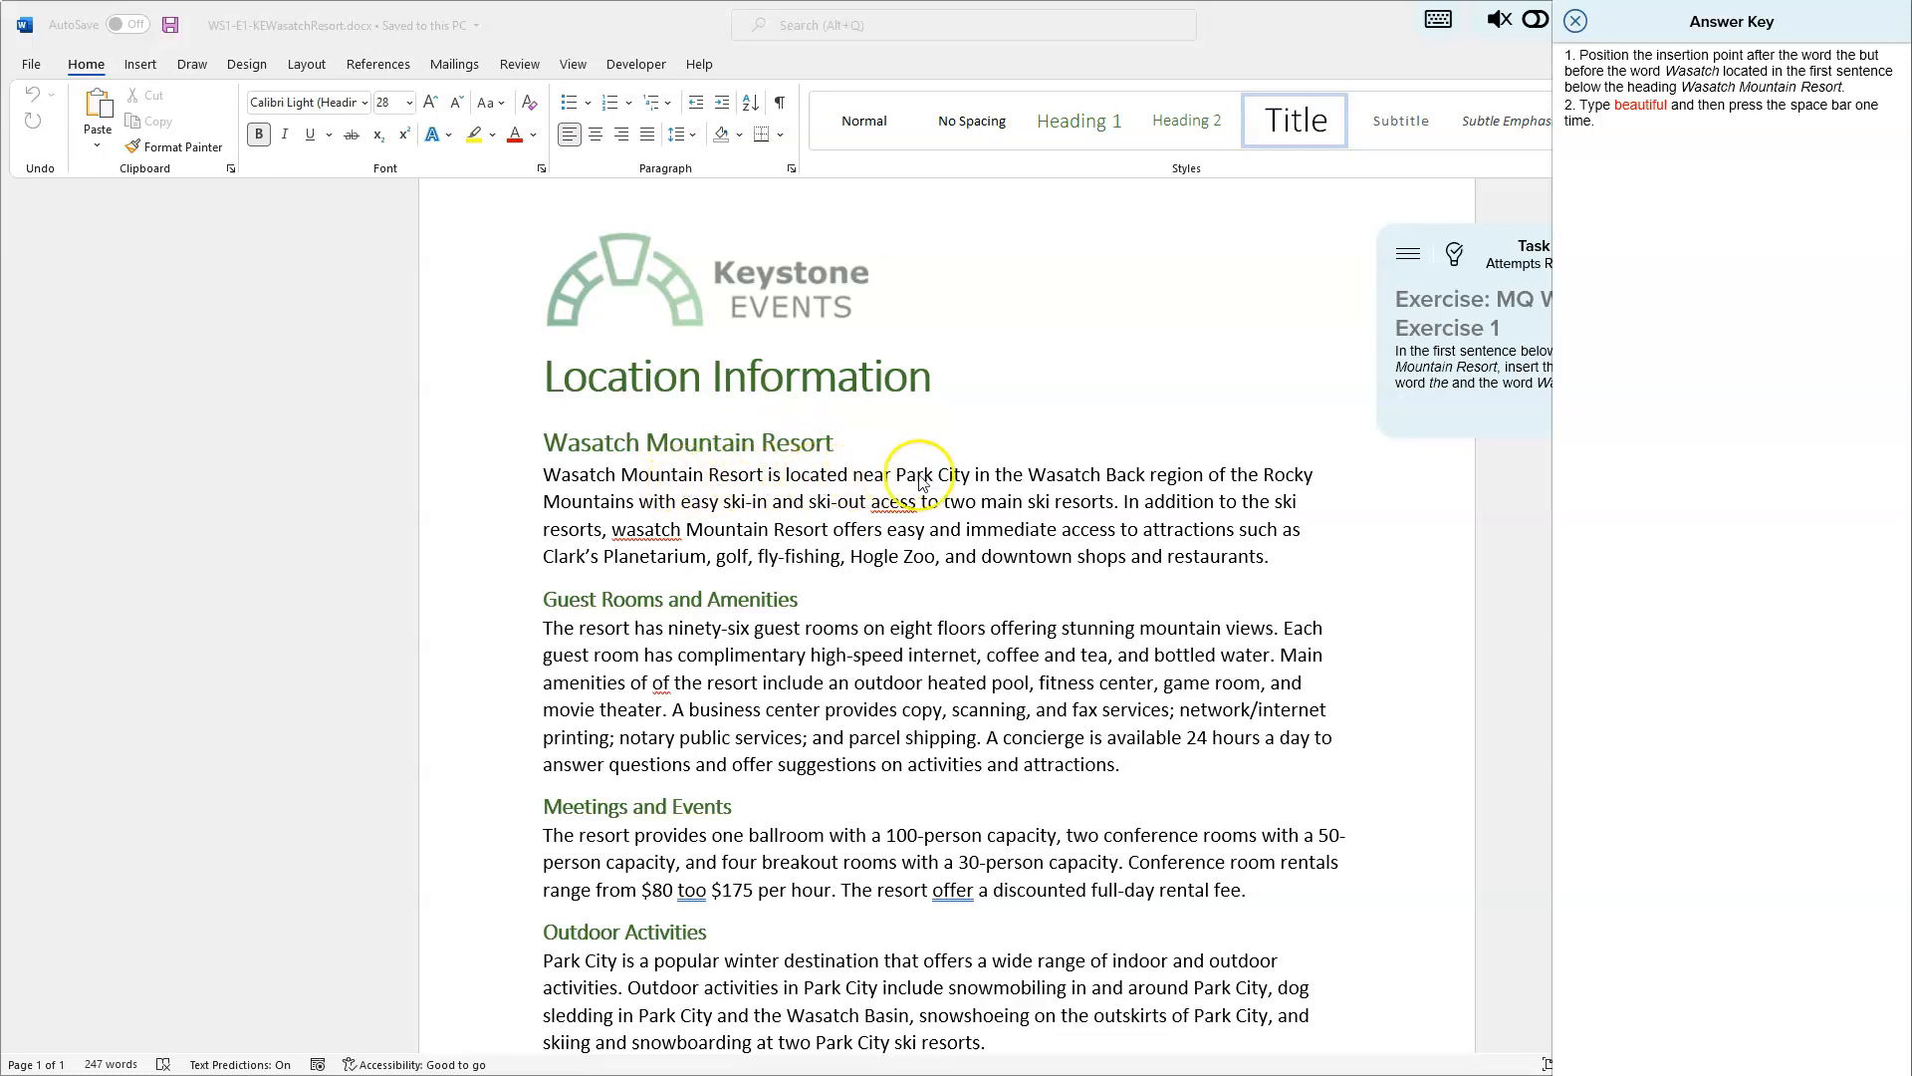
# - Insert the word beautiful between the and Wasatch in the first sentence under Wasatch Mountain Resort
pyautogui.click(1025, 476)
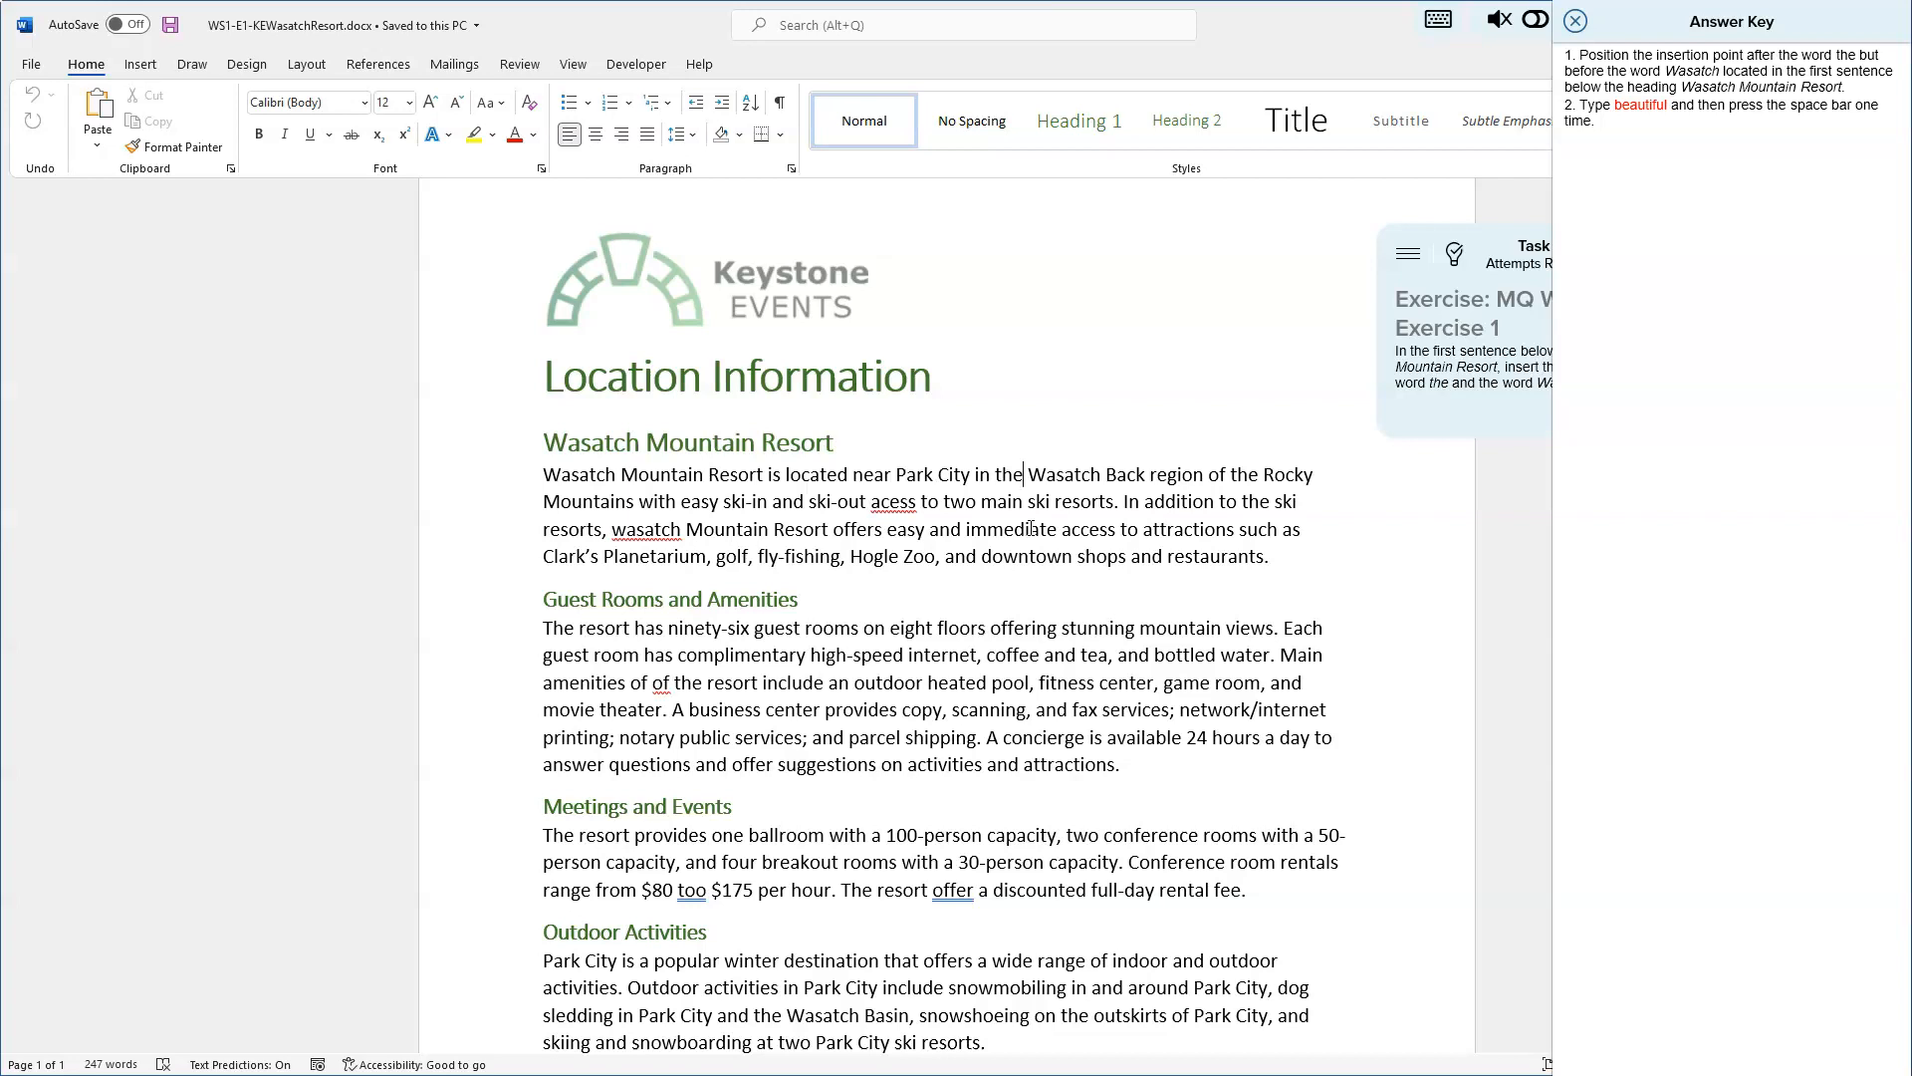
pyautogui.write('beautiful')
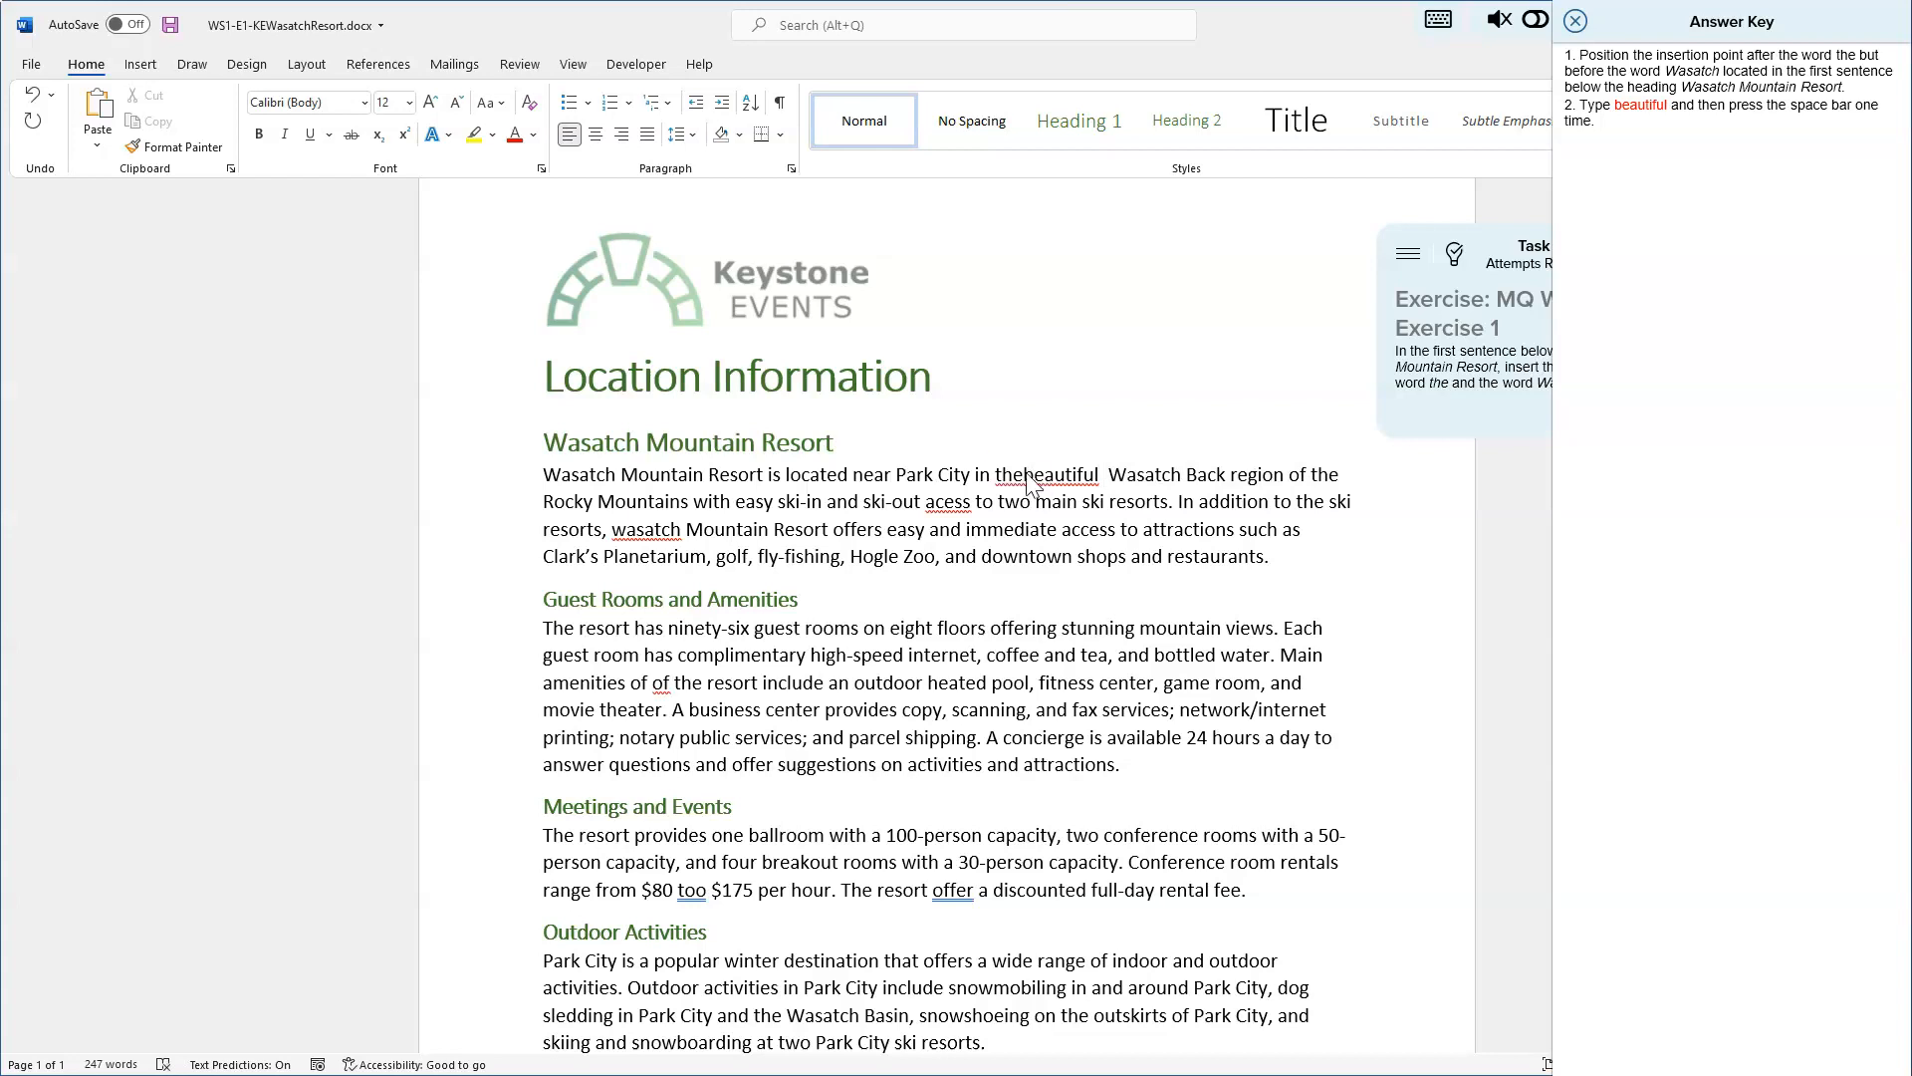
pyautogui.press('BackSpace')
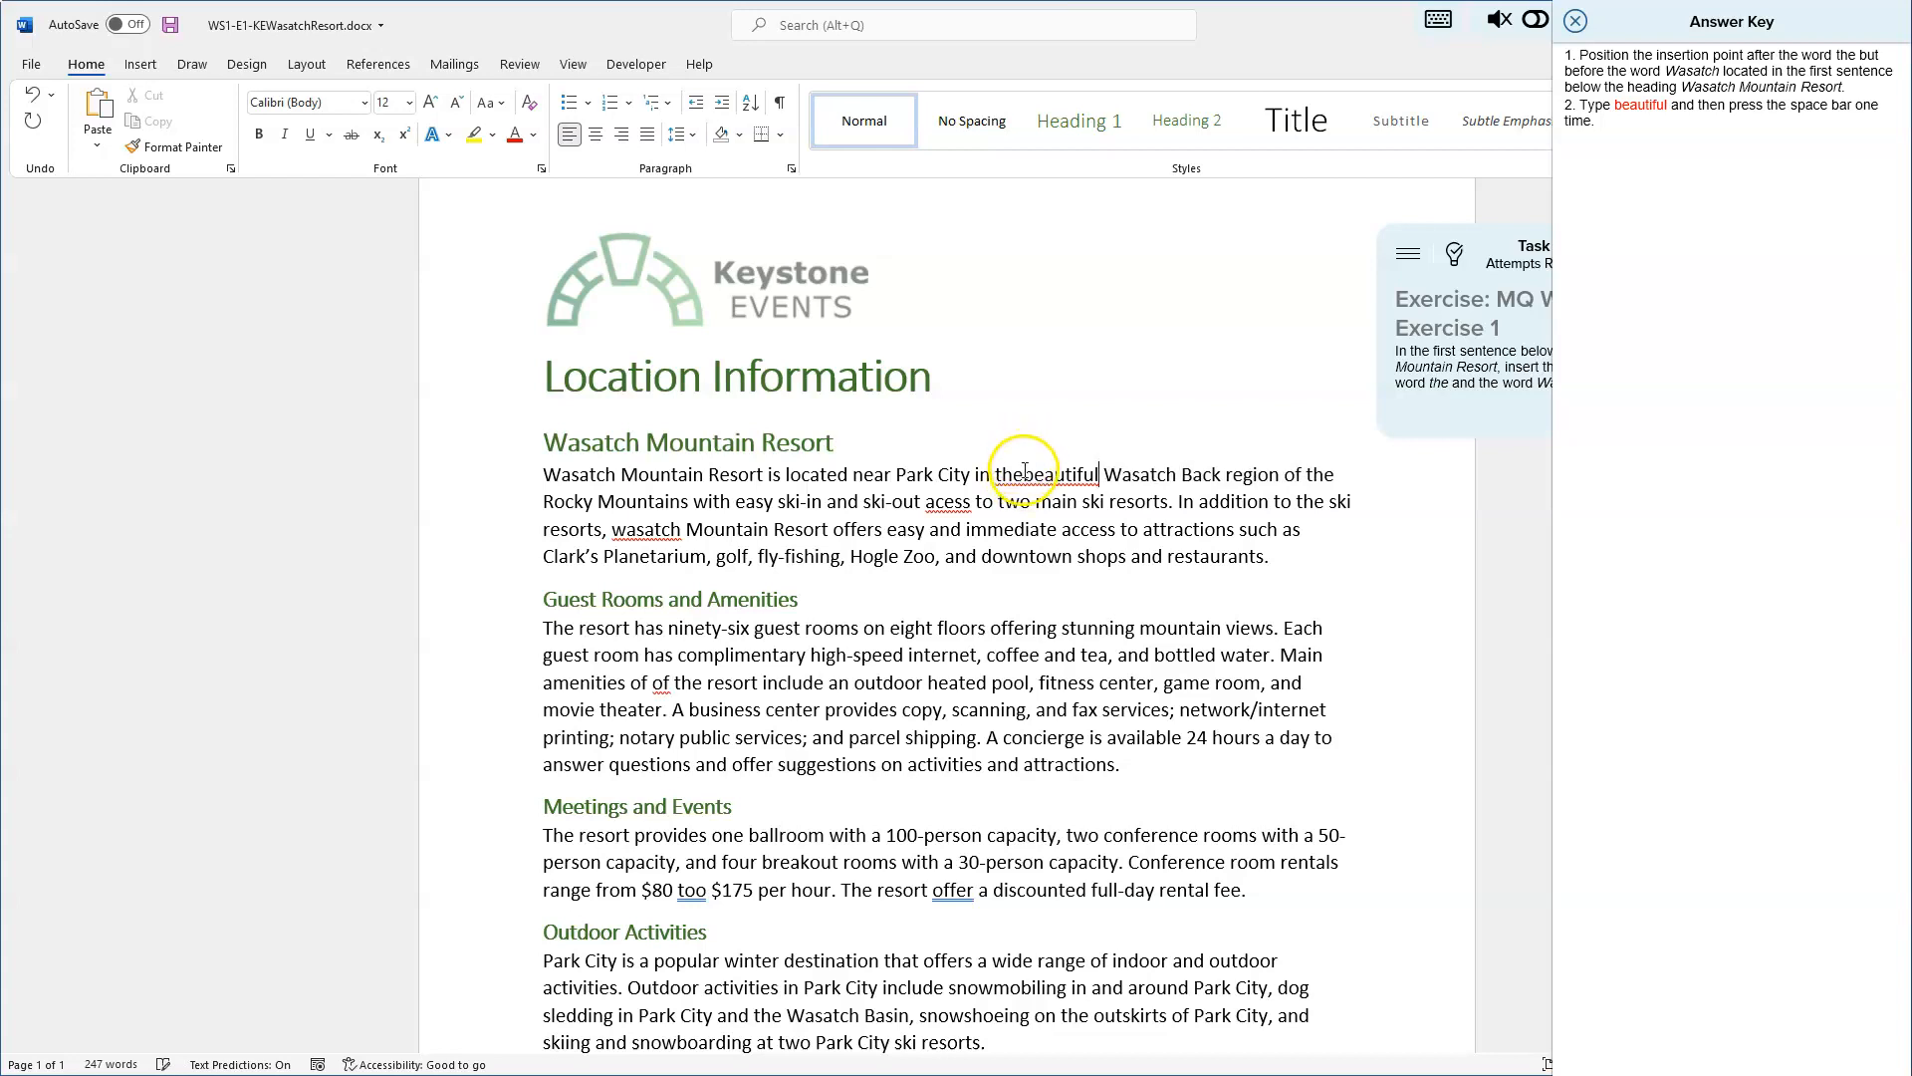
pyautogui.click(1026, 474)
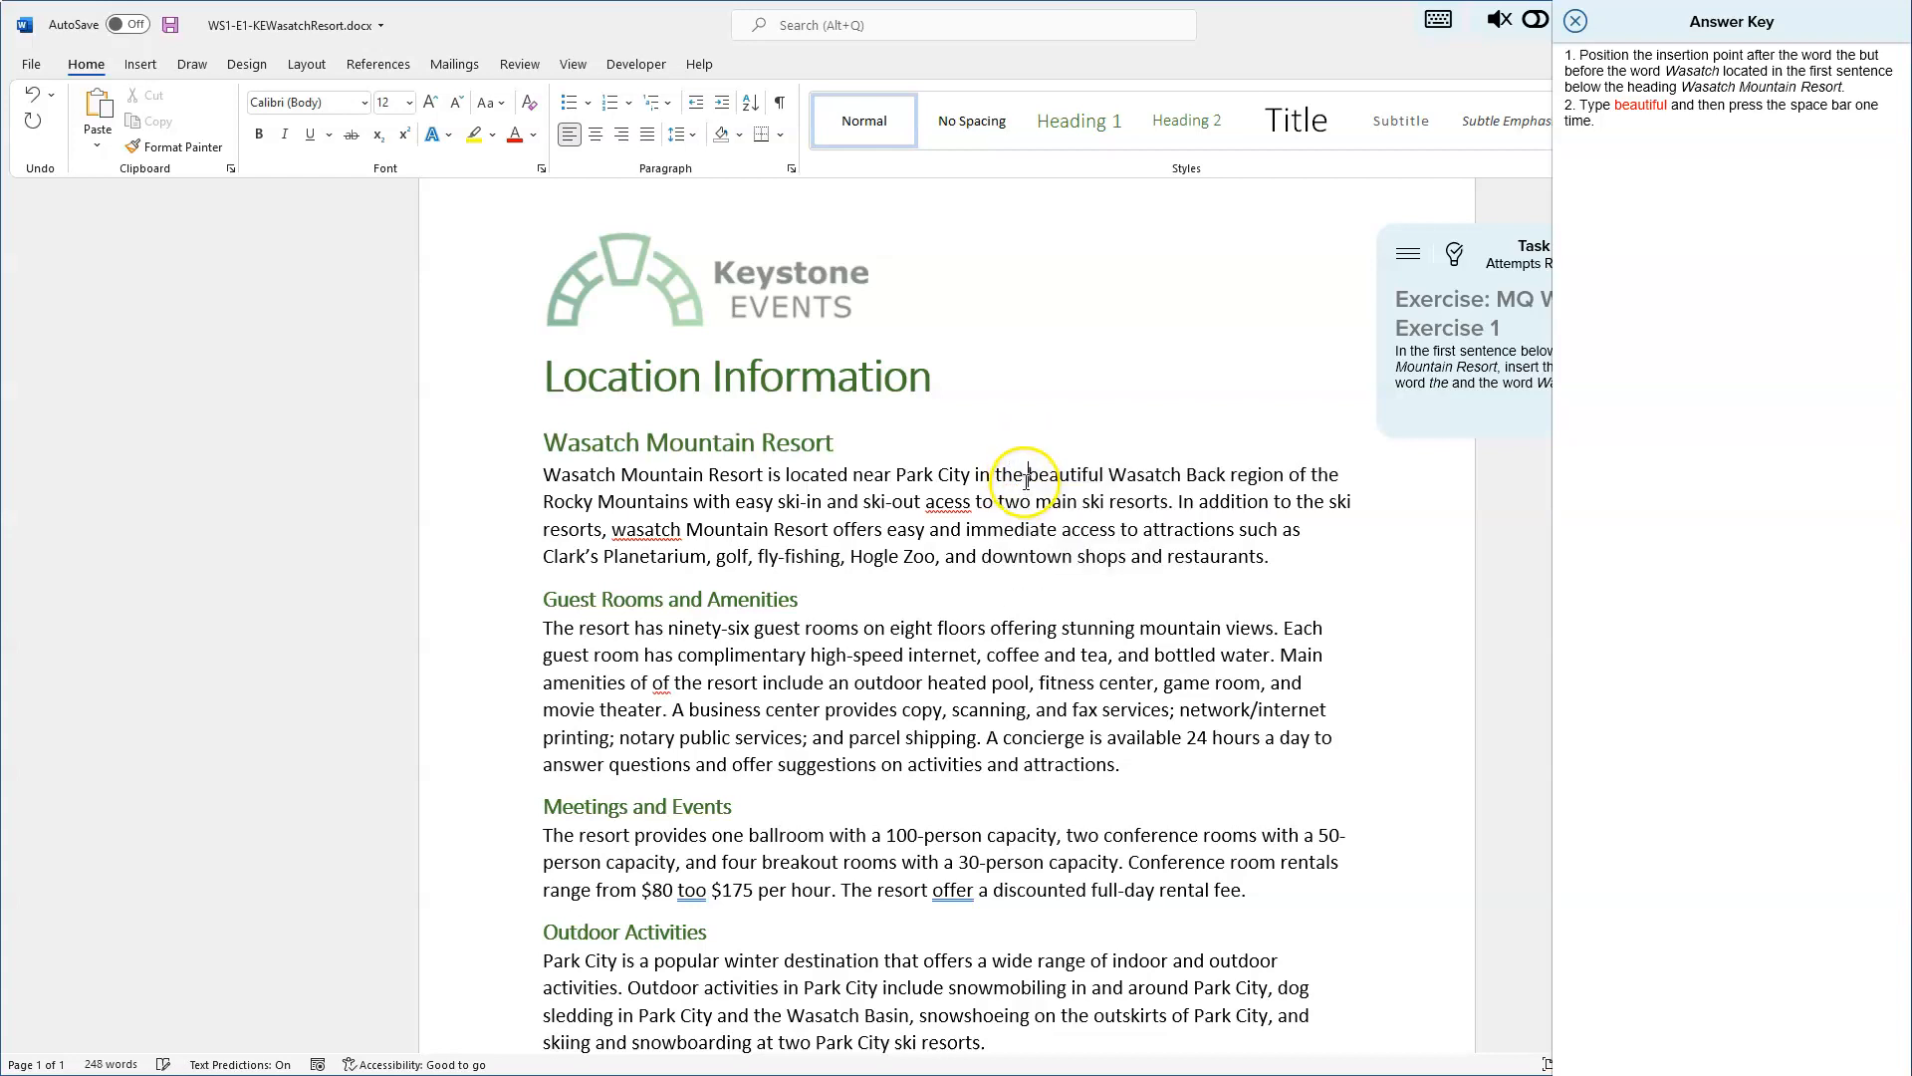
# - Select the phrase in the beautiful Wasatch and save the document
pyautogui.moveTo(996, 474); pyautogui.dragTo(1143, 472)
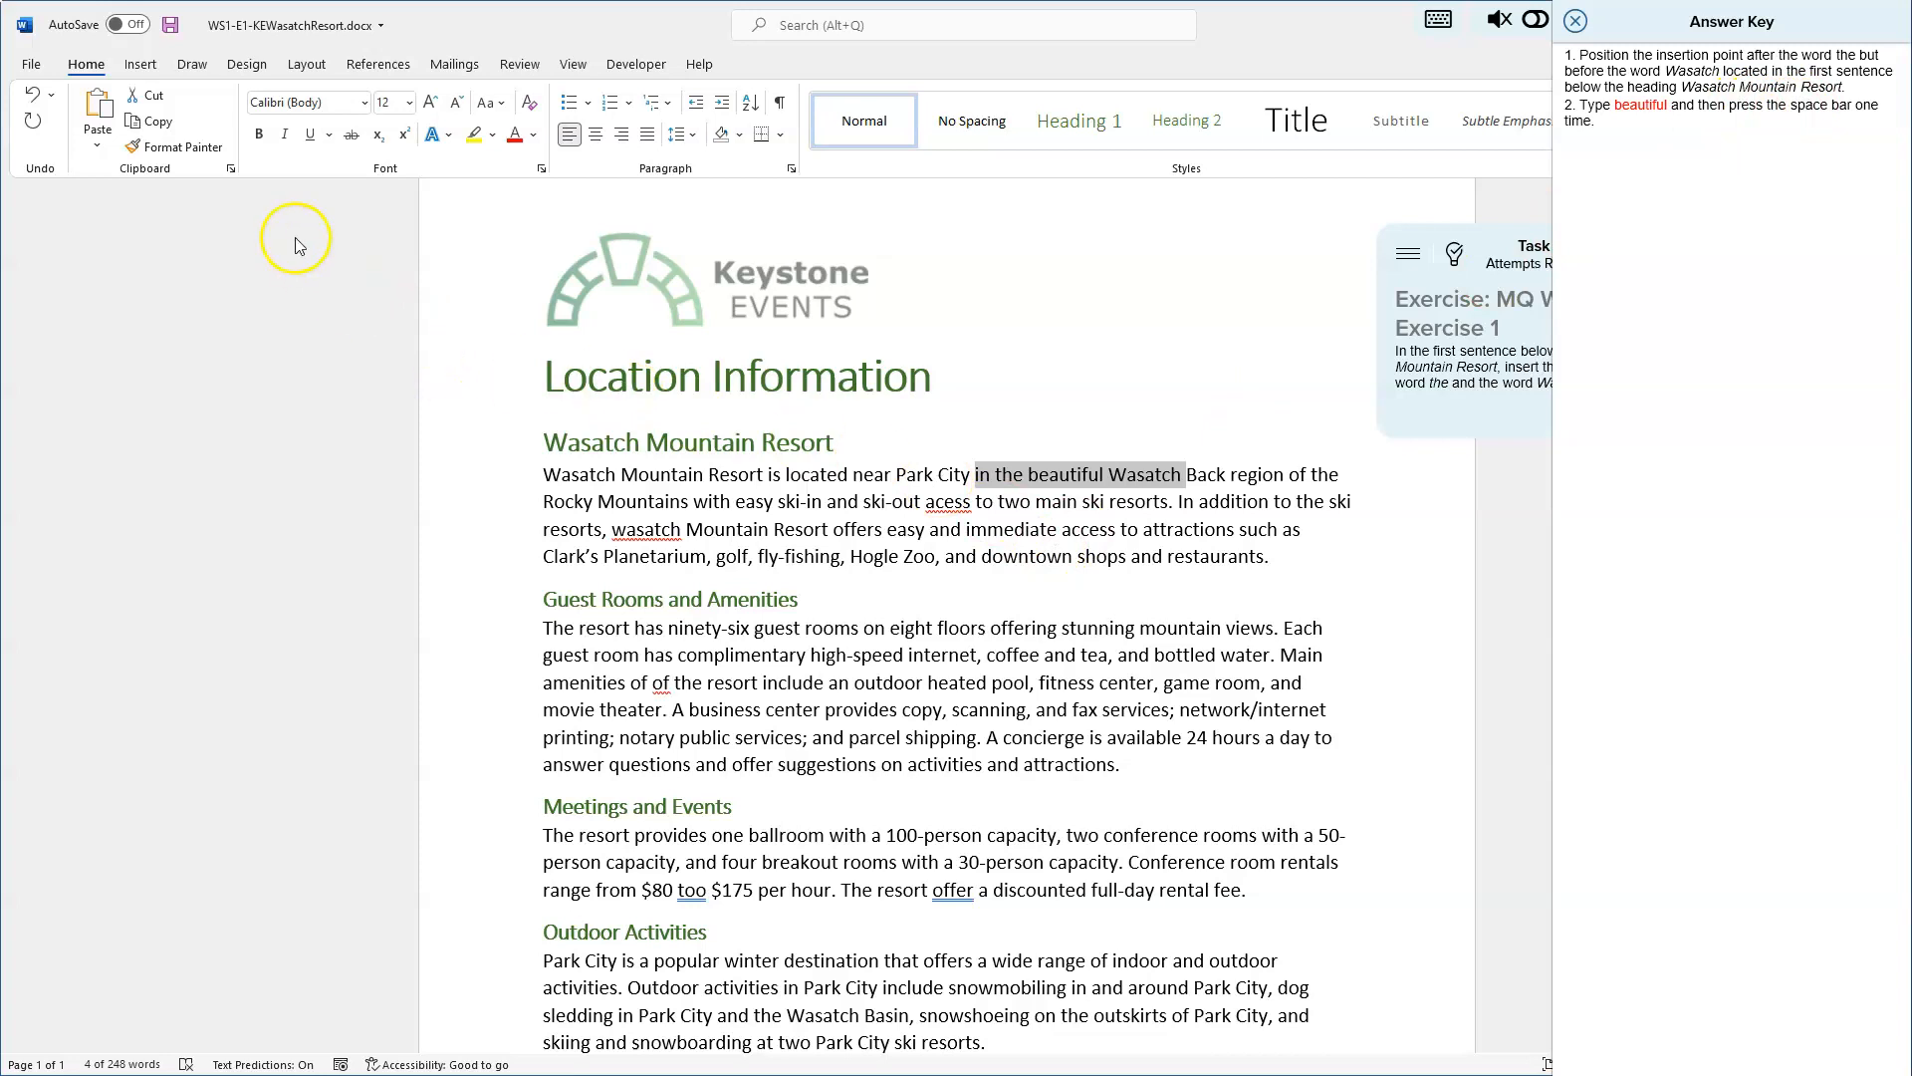
pyautogui.click(171, 26)
# - Close the Answer Key and advance to the next task
pyautogui.click(1578, 22)
pyautogui.click(1578, 22)
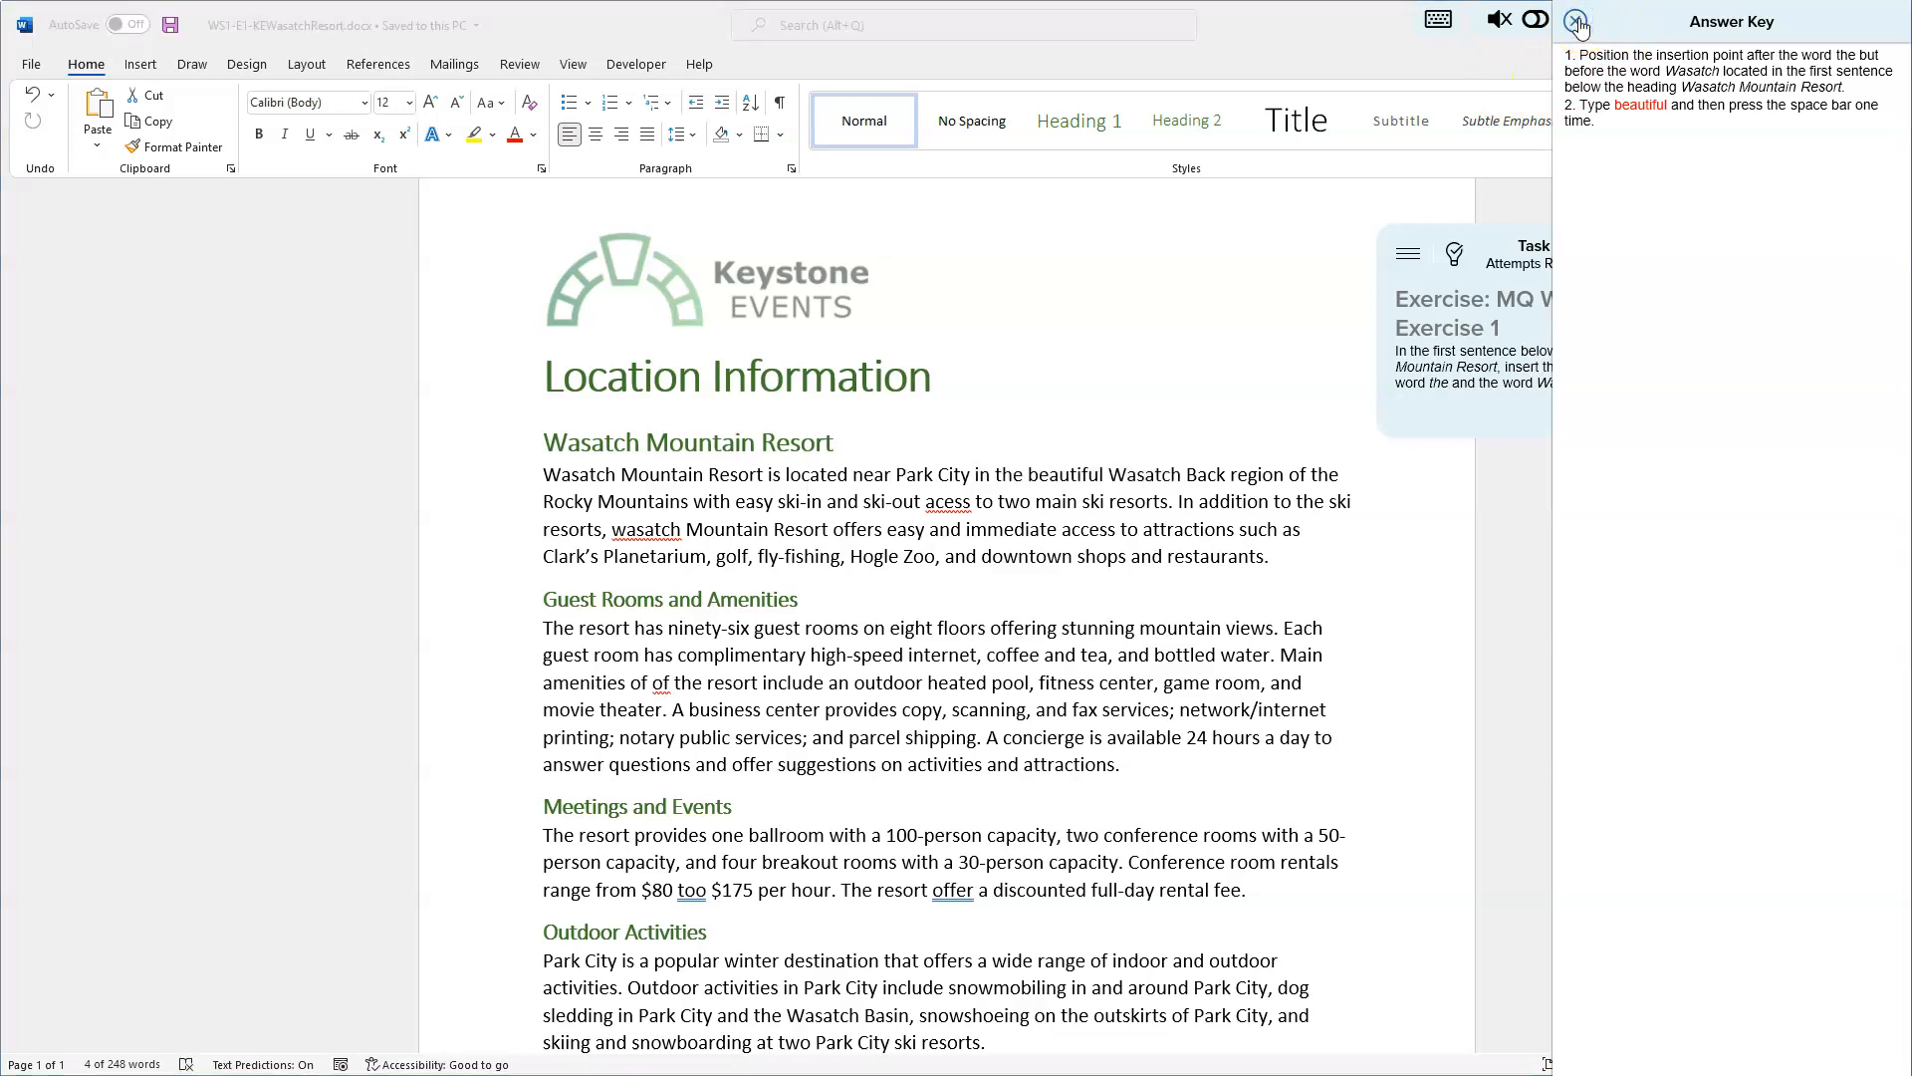
pyautogui.click(1666, 22)
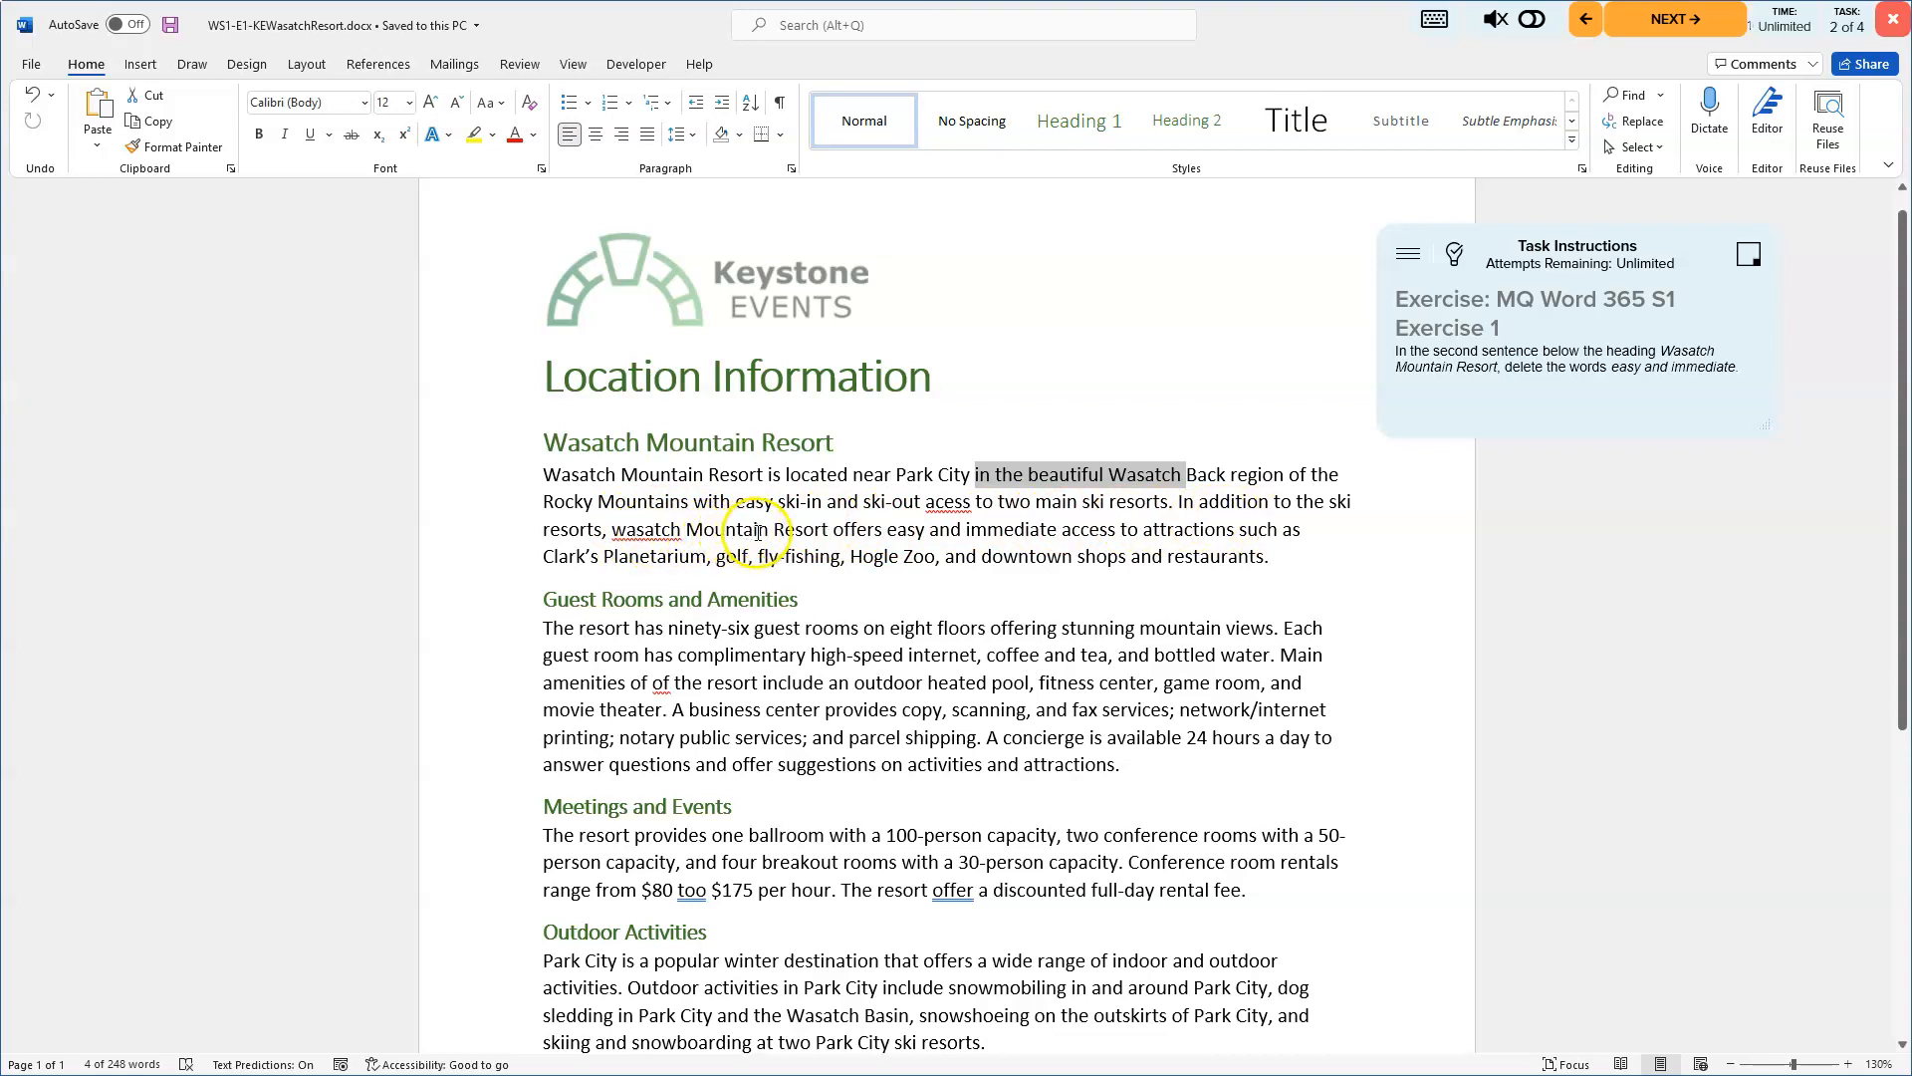
# - Delete the words easy and immediate from the second sentence under Wasatch Mountain Resort and save the document
pyautogui.moveTo(886, 530); pyautogui.dragTo(1022, 529)
pyautogui.click(891, 538)
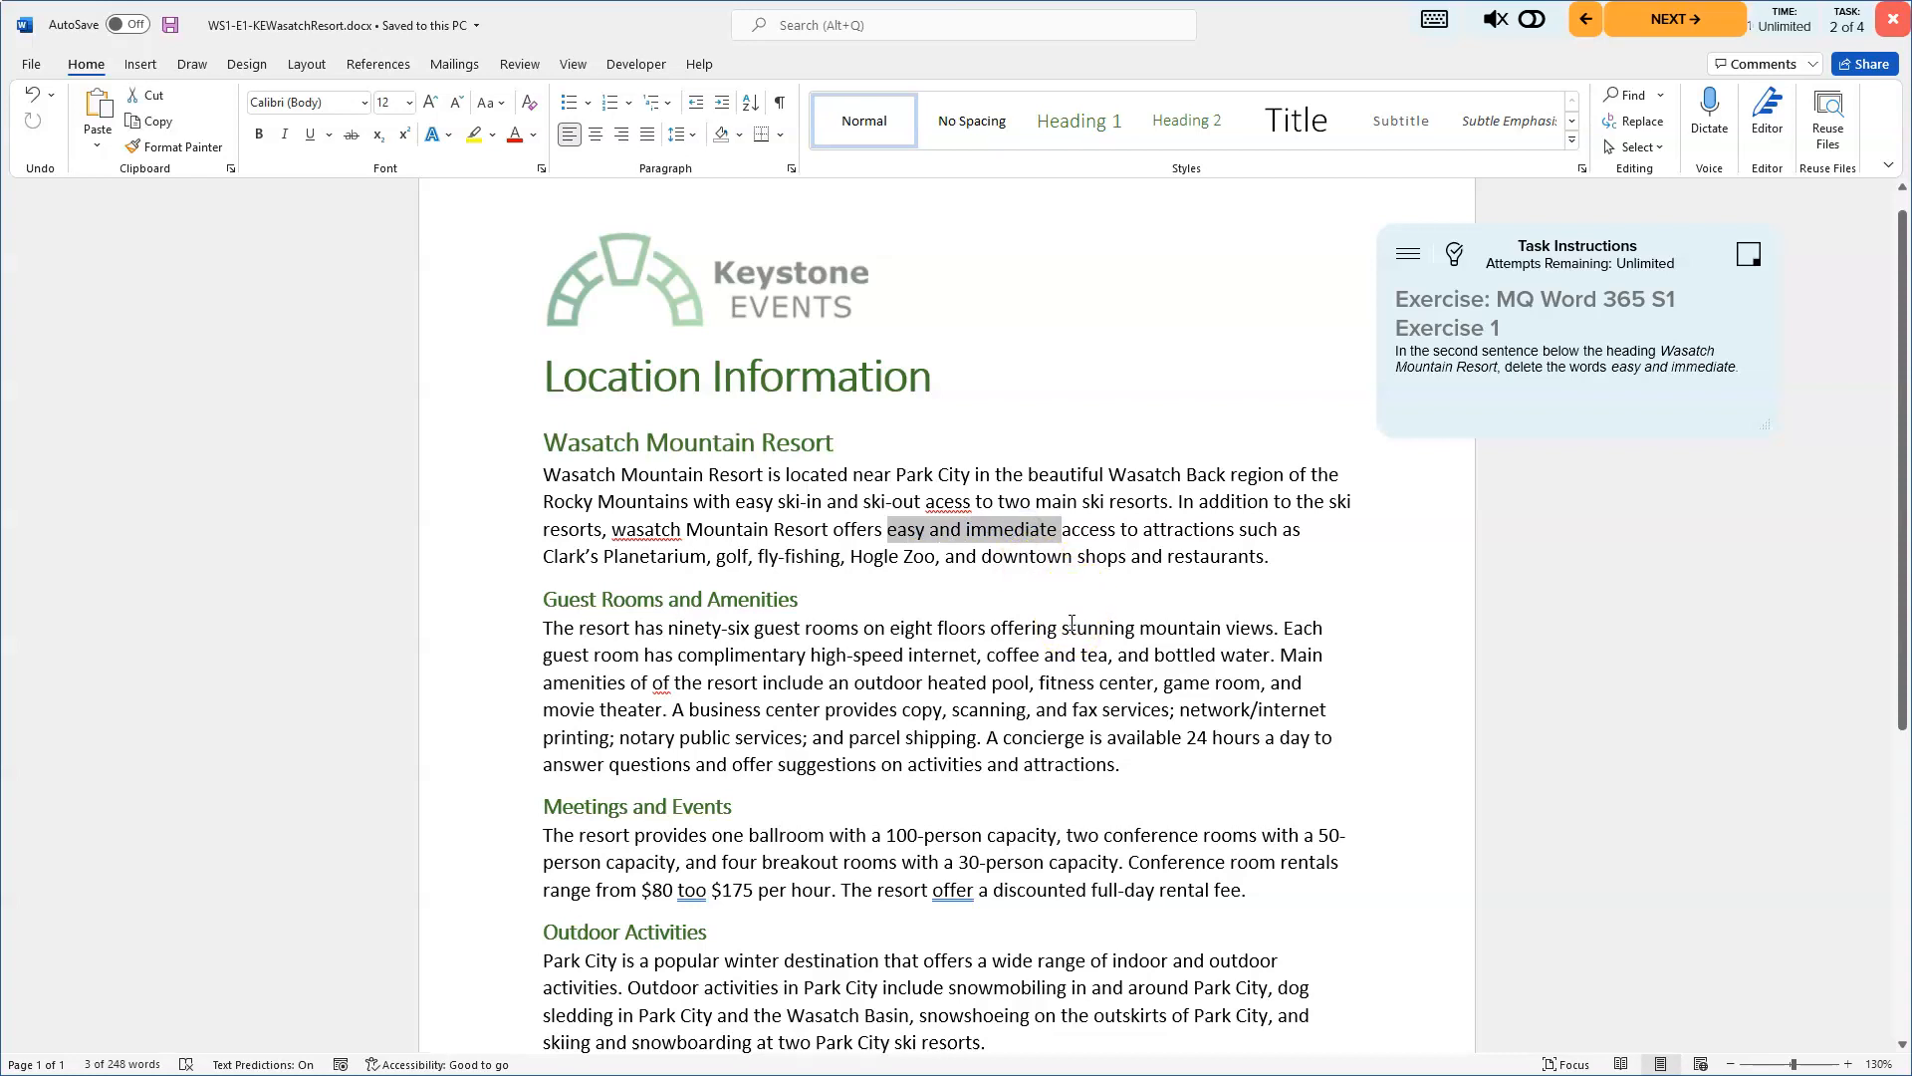
pyautogui.press('Delete')
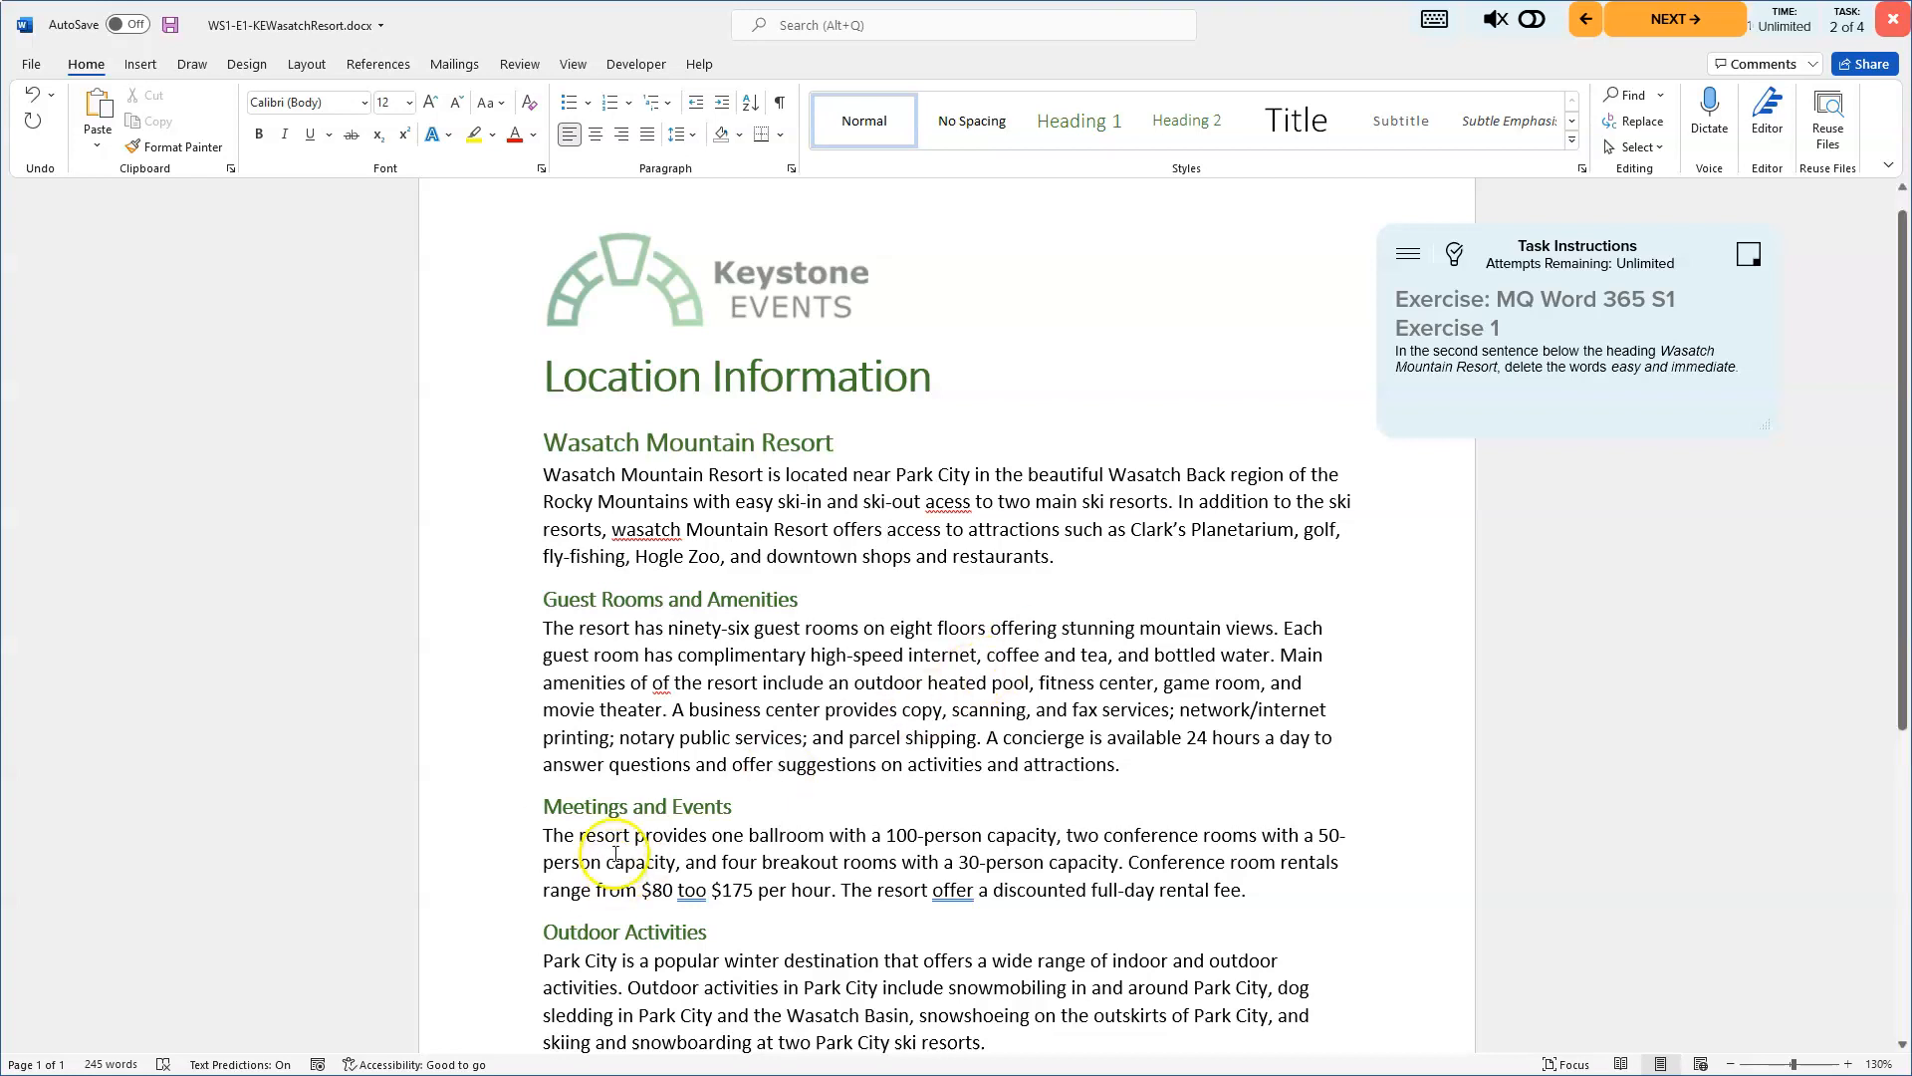
pyautogui.click(890, 529)
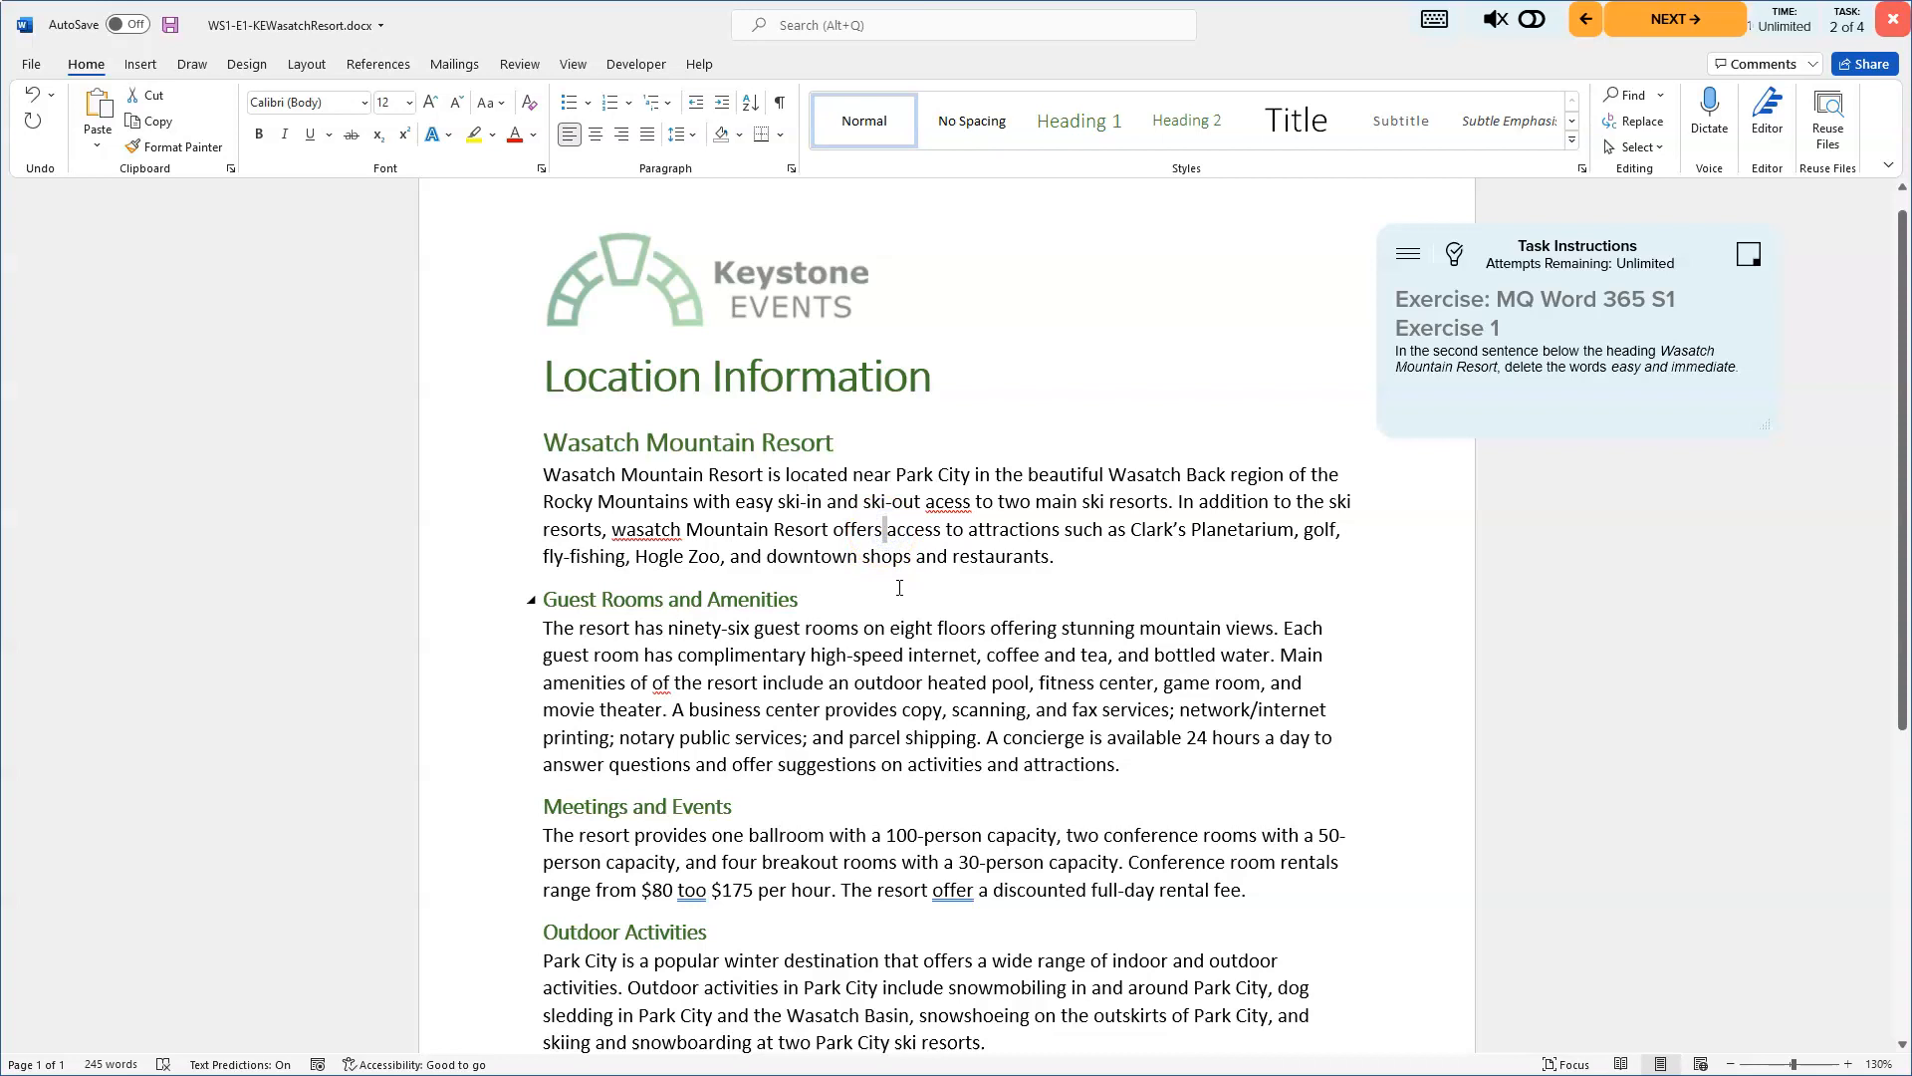
pyautogui.click(171, 29)
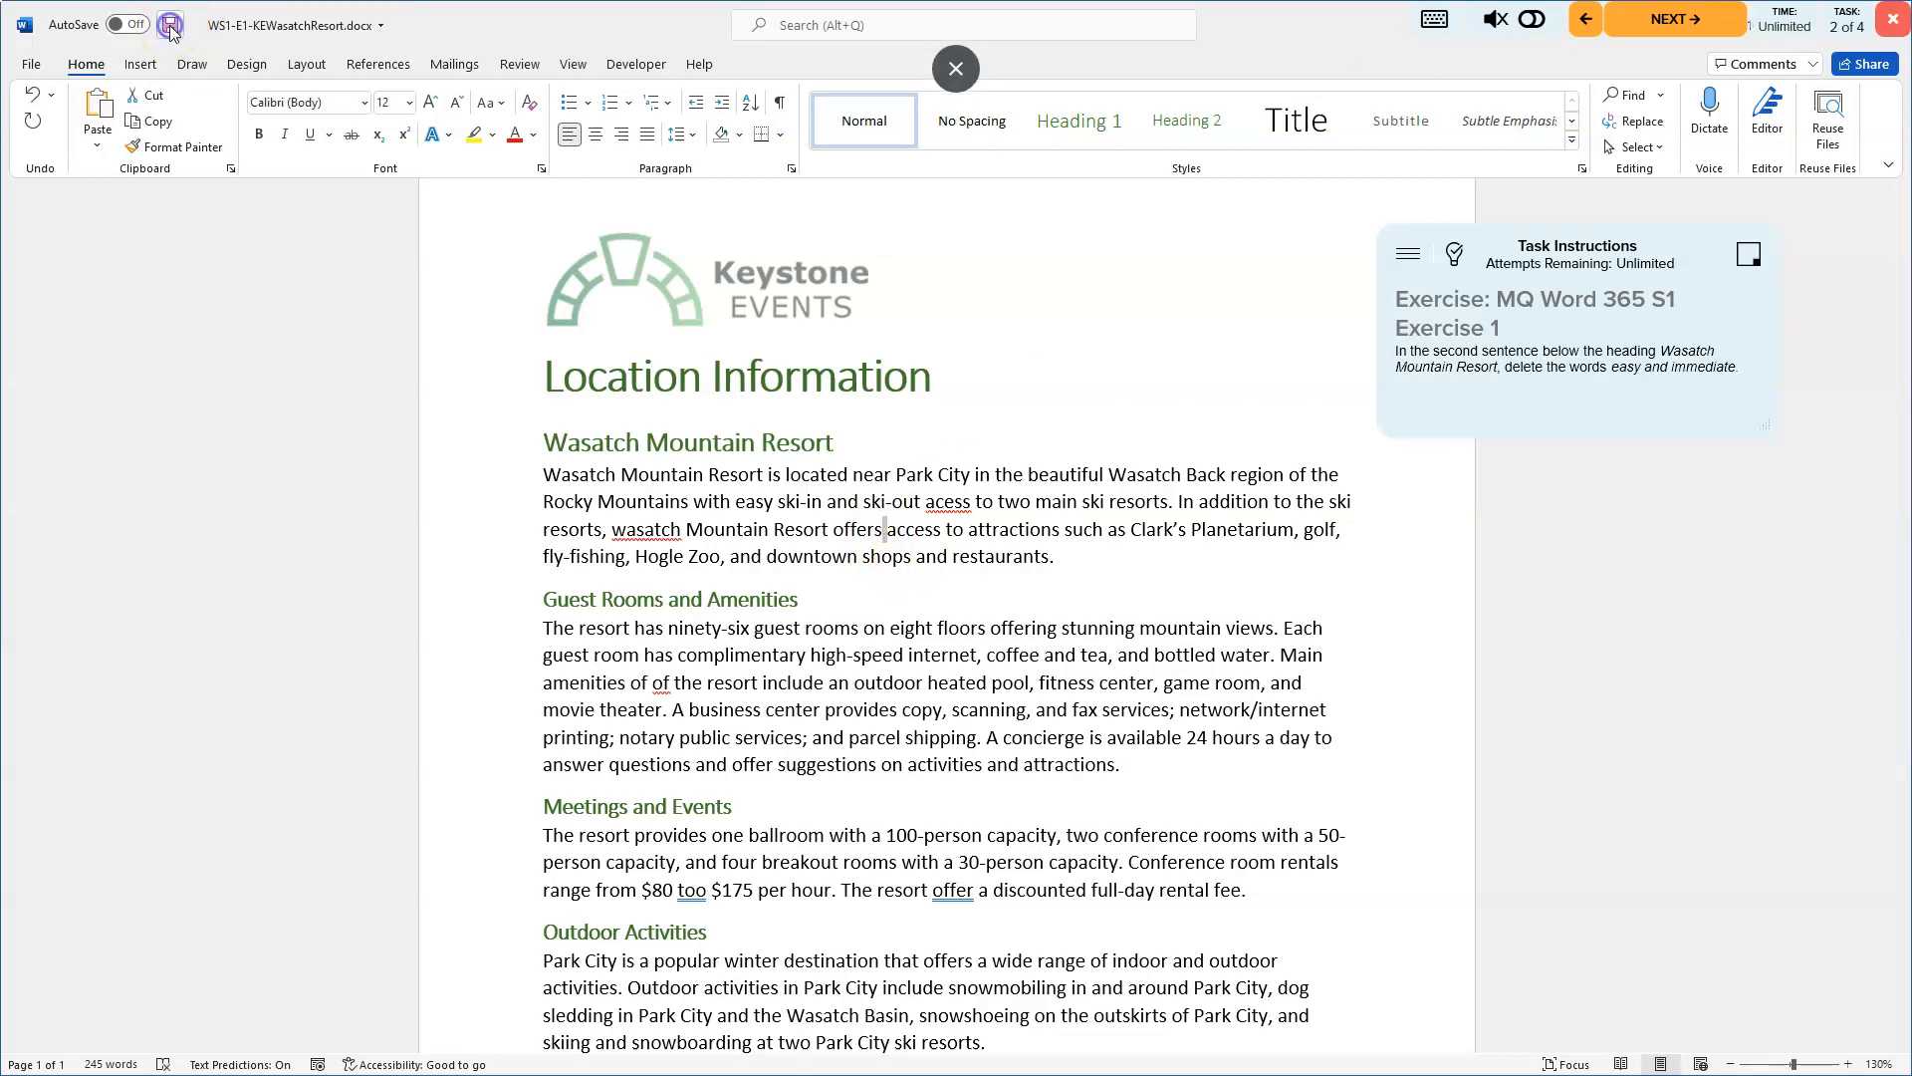
# - Advance to the next task and open the Answer Key hints
pyautogui.click(1681, 22)
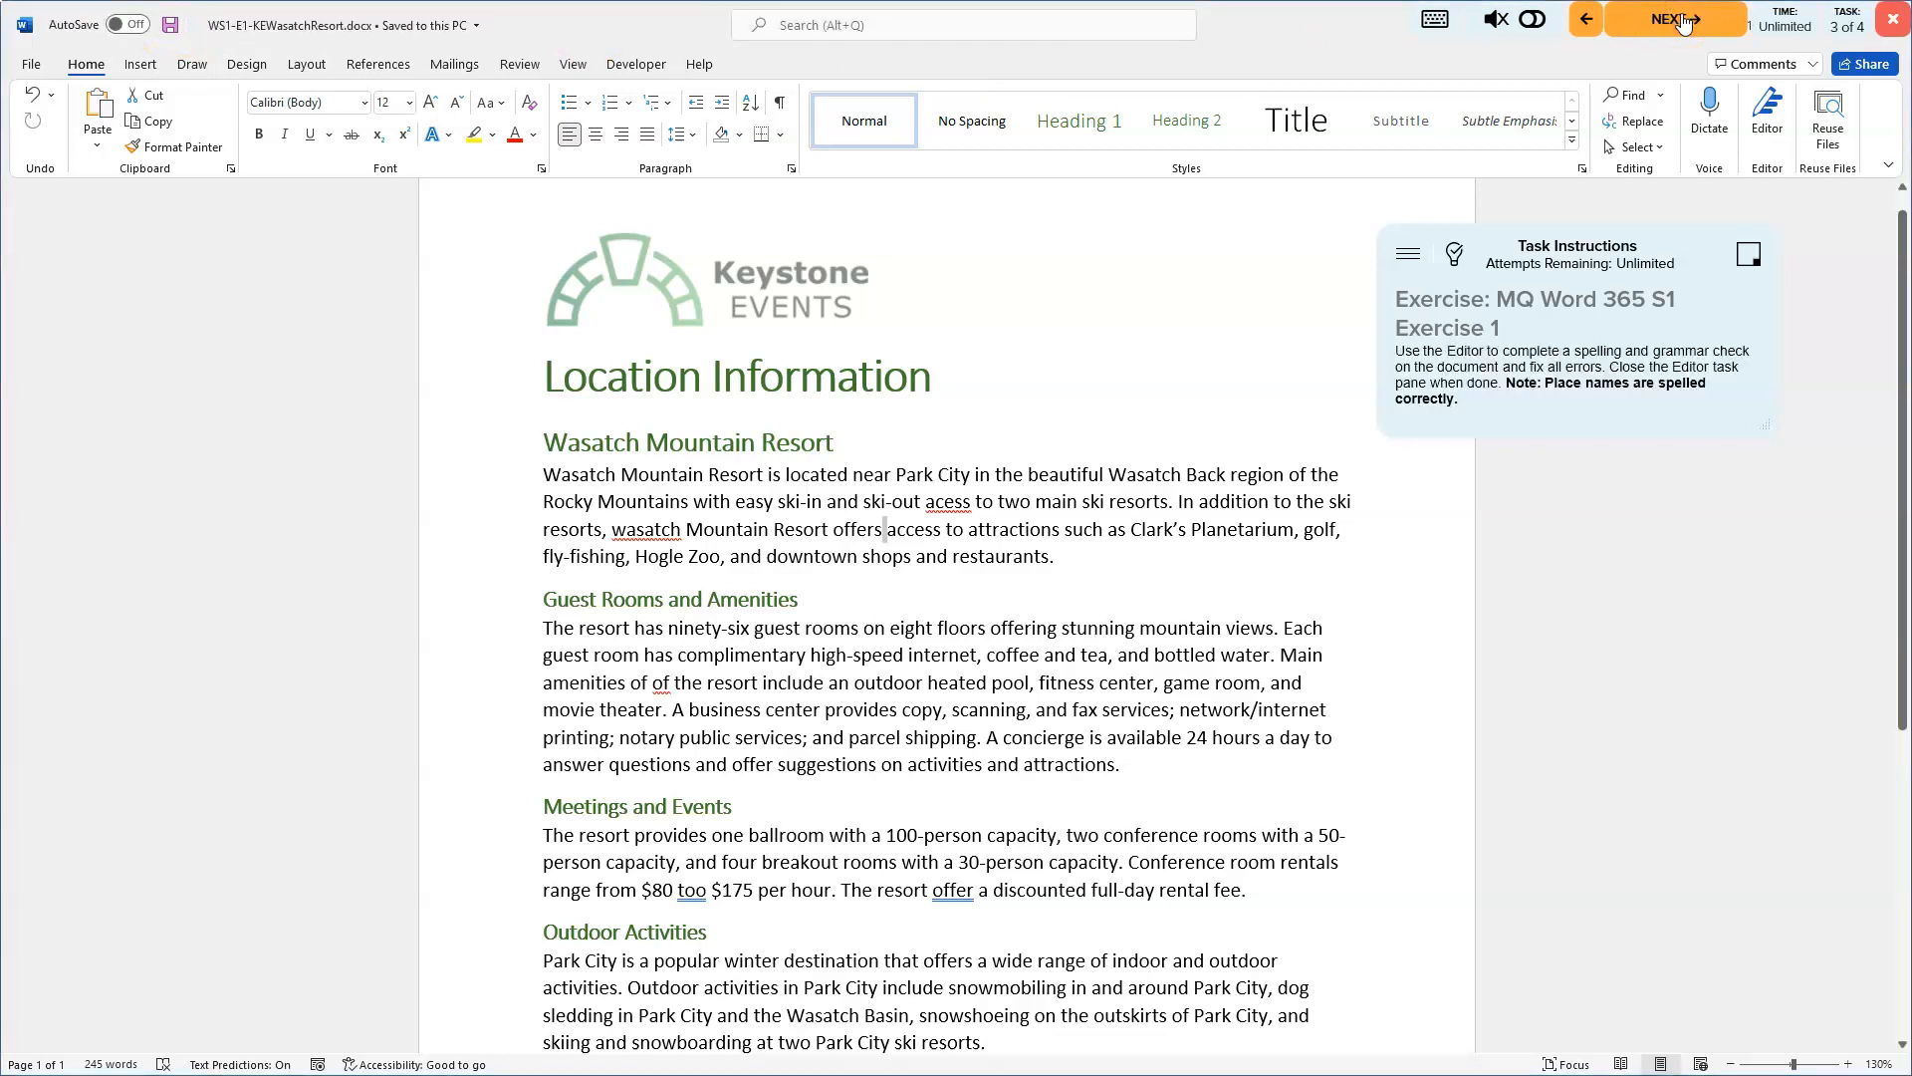
pyautogui.click(1455, 252)
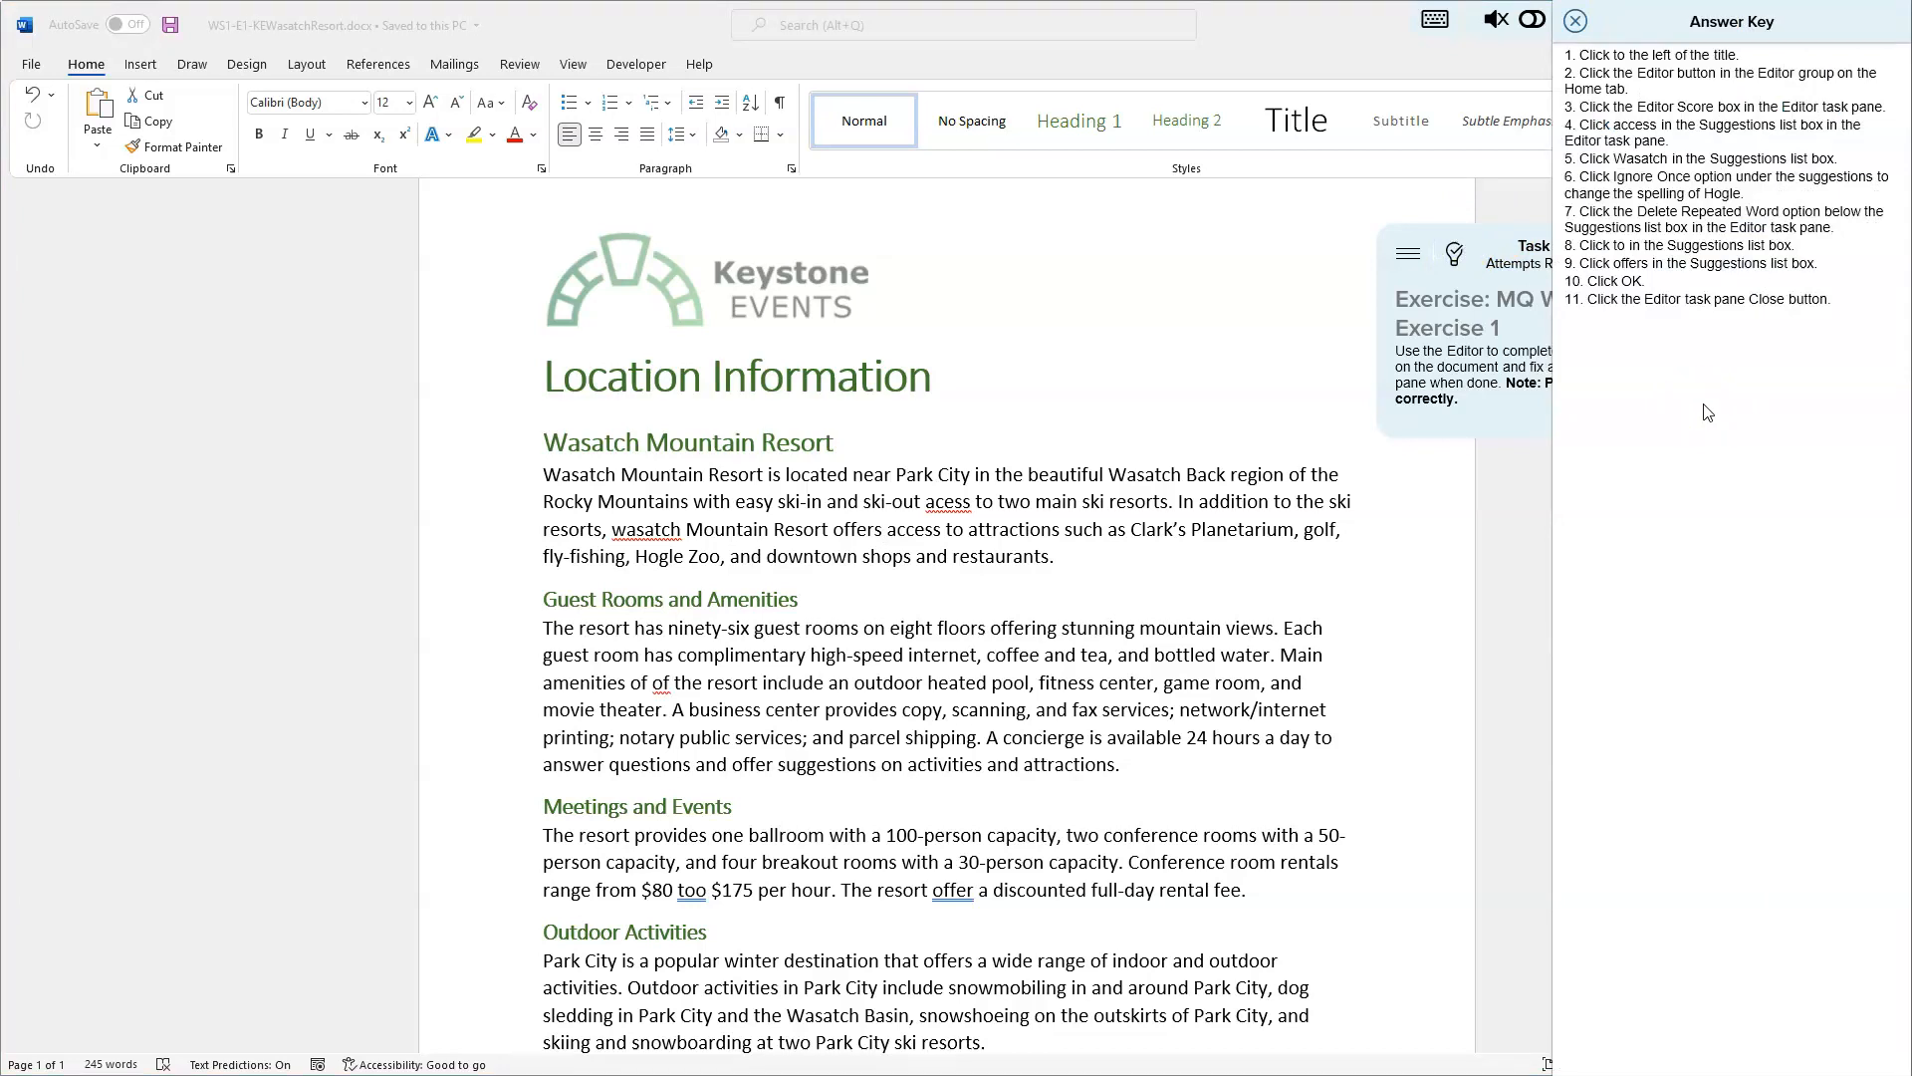
# - Select the Location Information title at the top of the document
pyautogui.click(1707, 412)
pyautogui.click(1277, 405)
pyautogui.click(494, 382)
pyautogui.click(453, 384)
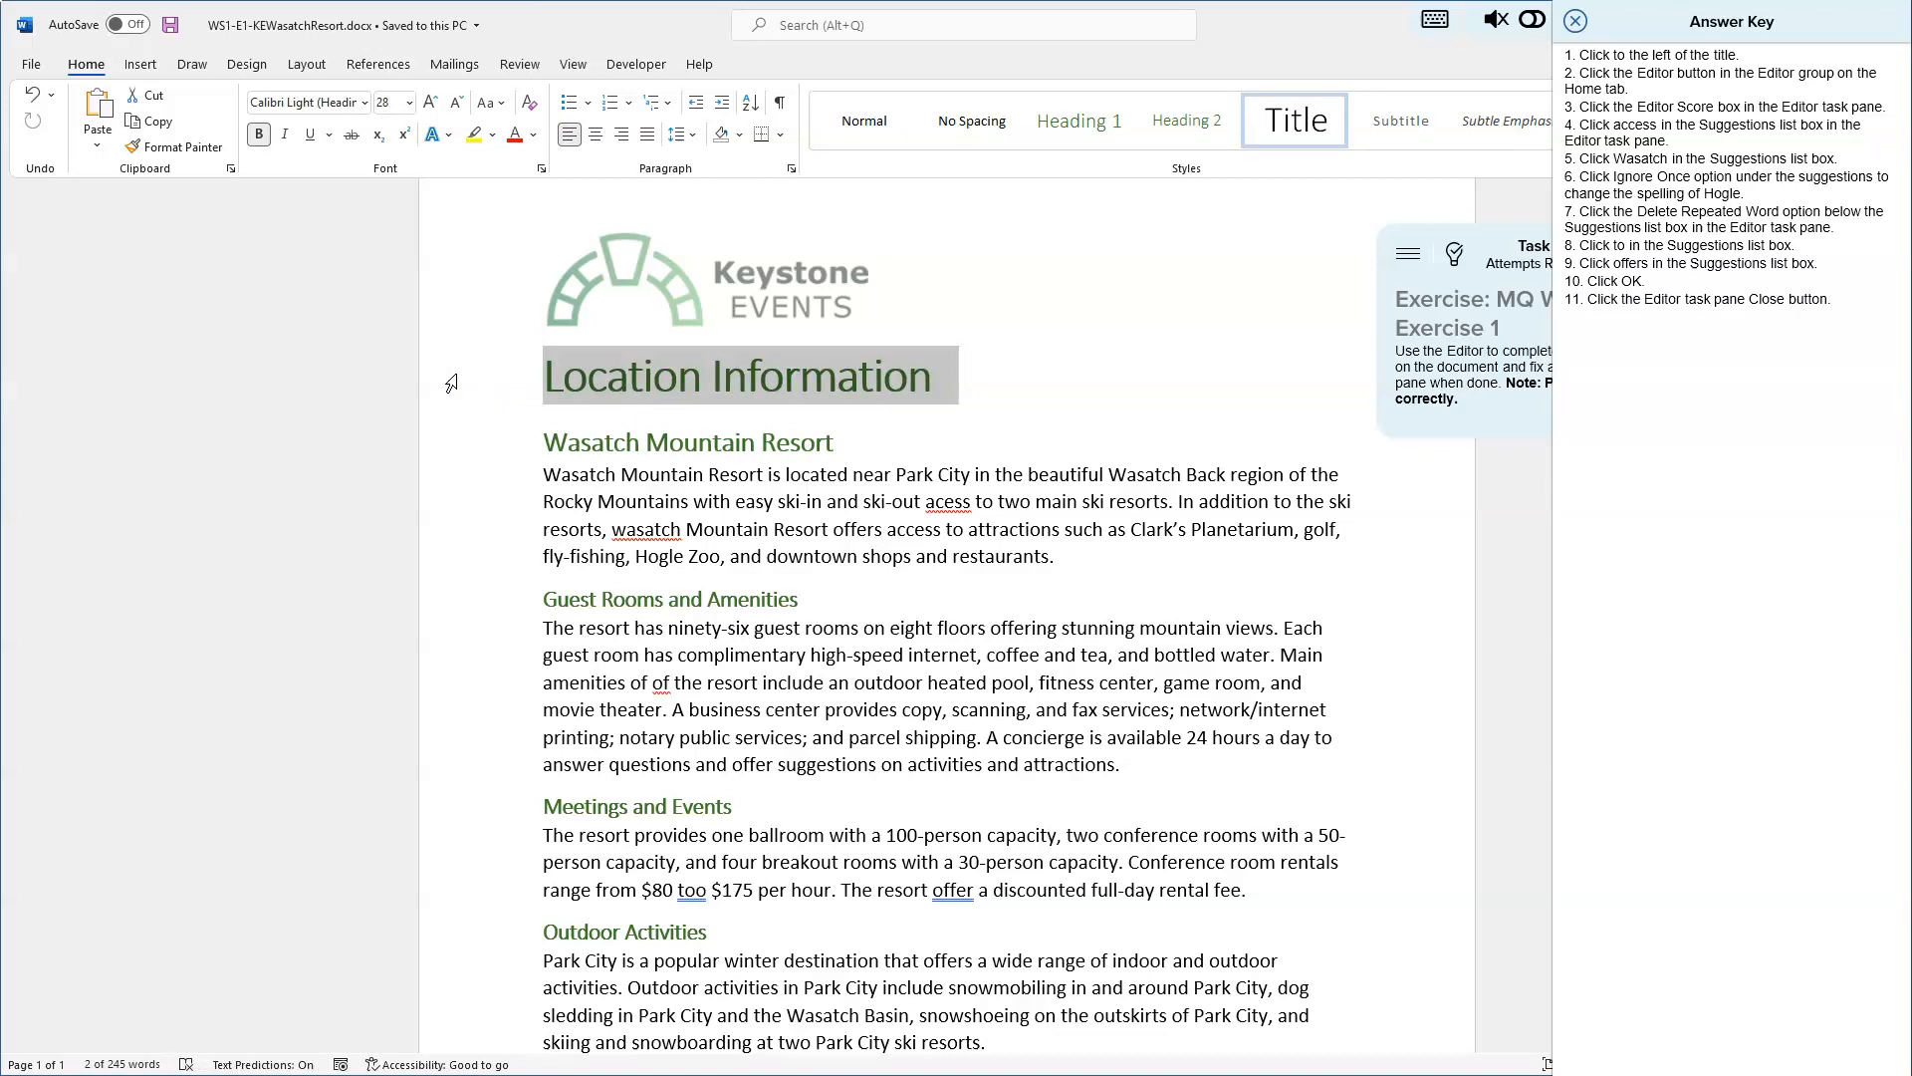
pyautogui.click(457, 388)
# - Move the Answer Key pane to the left side and open the Editor pane
pyautogui.click(86, 66)
pyautogui.click(1720, 17)
pyautogui.moveTo(1722, 17); pyautogui.dragTo(996, 70)
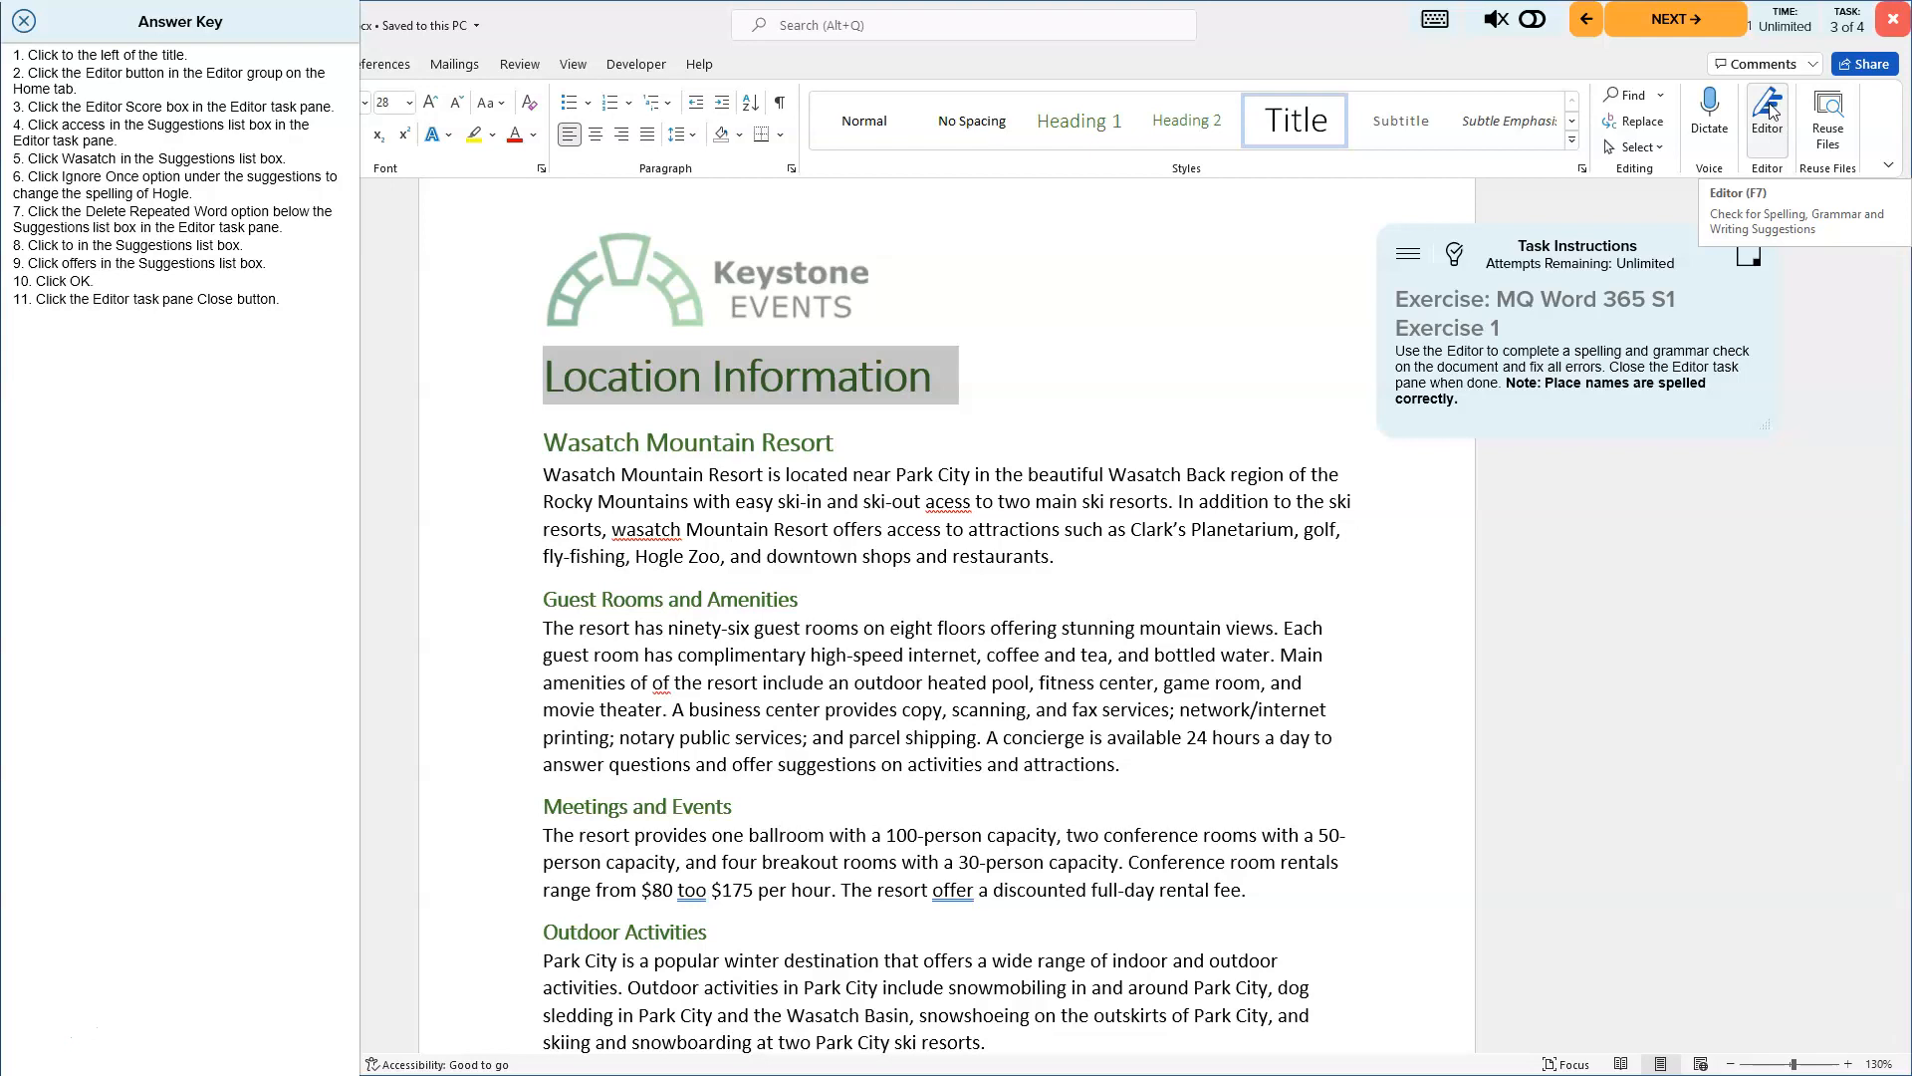
pyautogui.click(1770, 112)
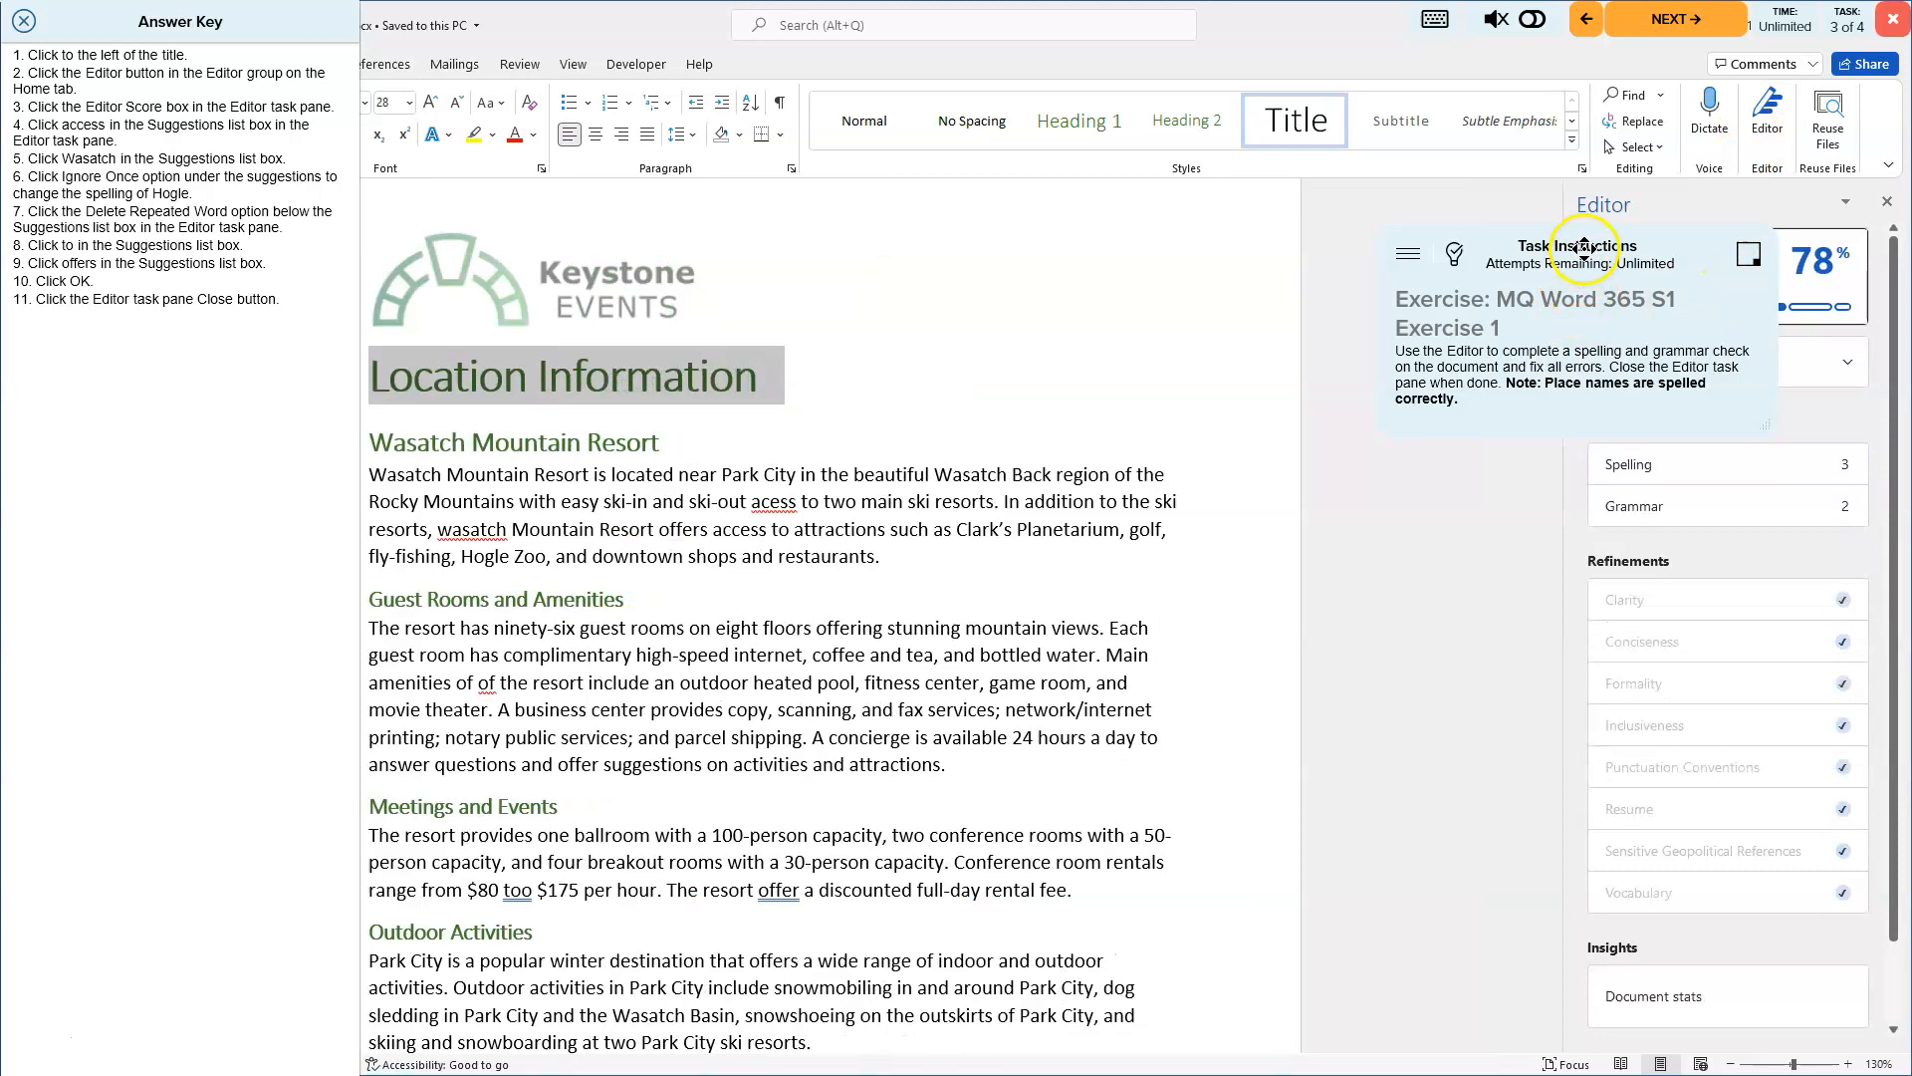
# - Open the Editor's corrections and replace the misspelled acess with access
pyautogui.moveTo(1515, 333); pyautogui.dragTo(132, 891)
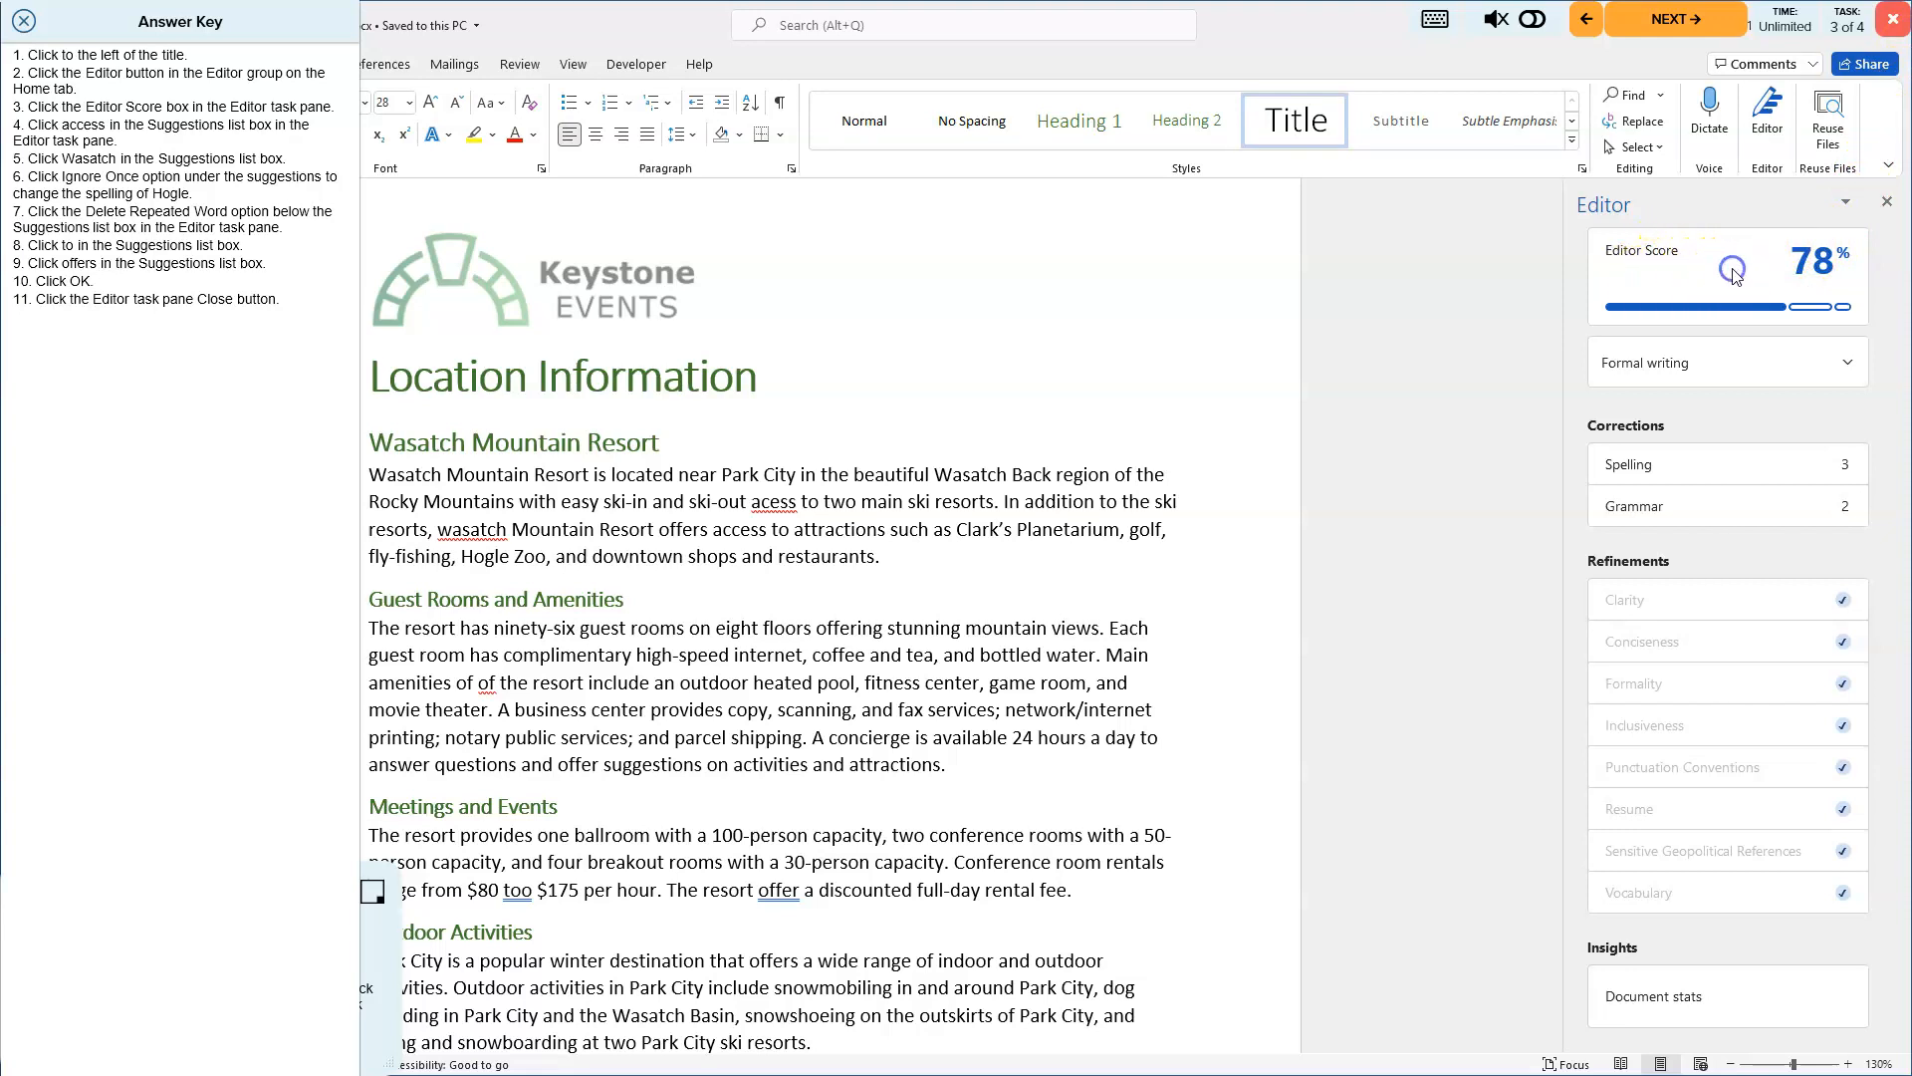
pyautogui.click(1734, 276)
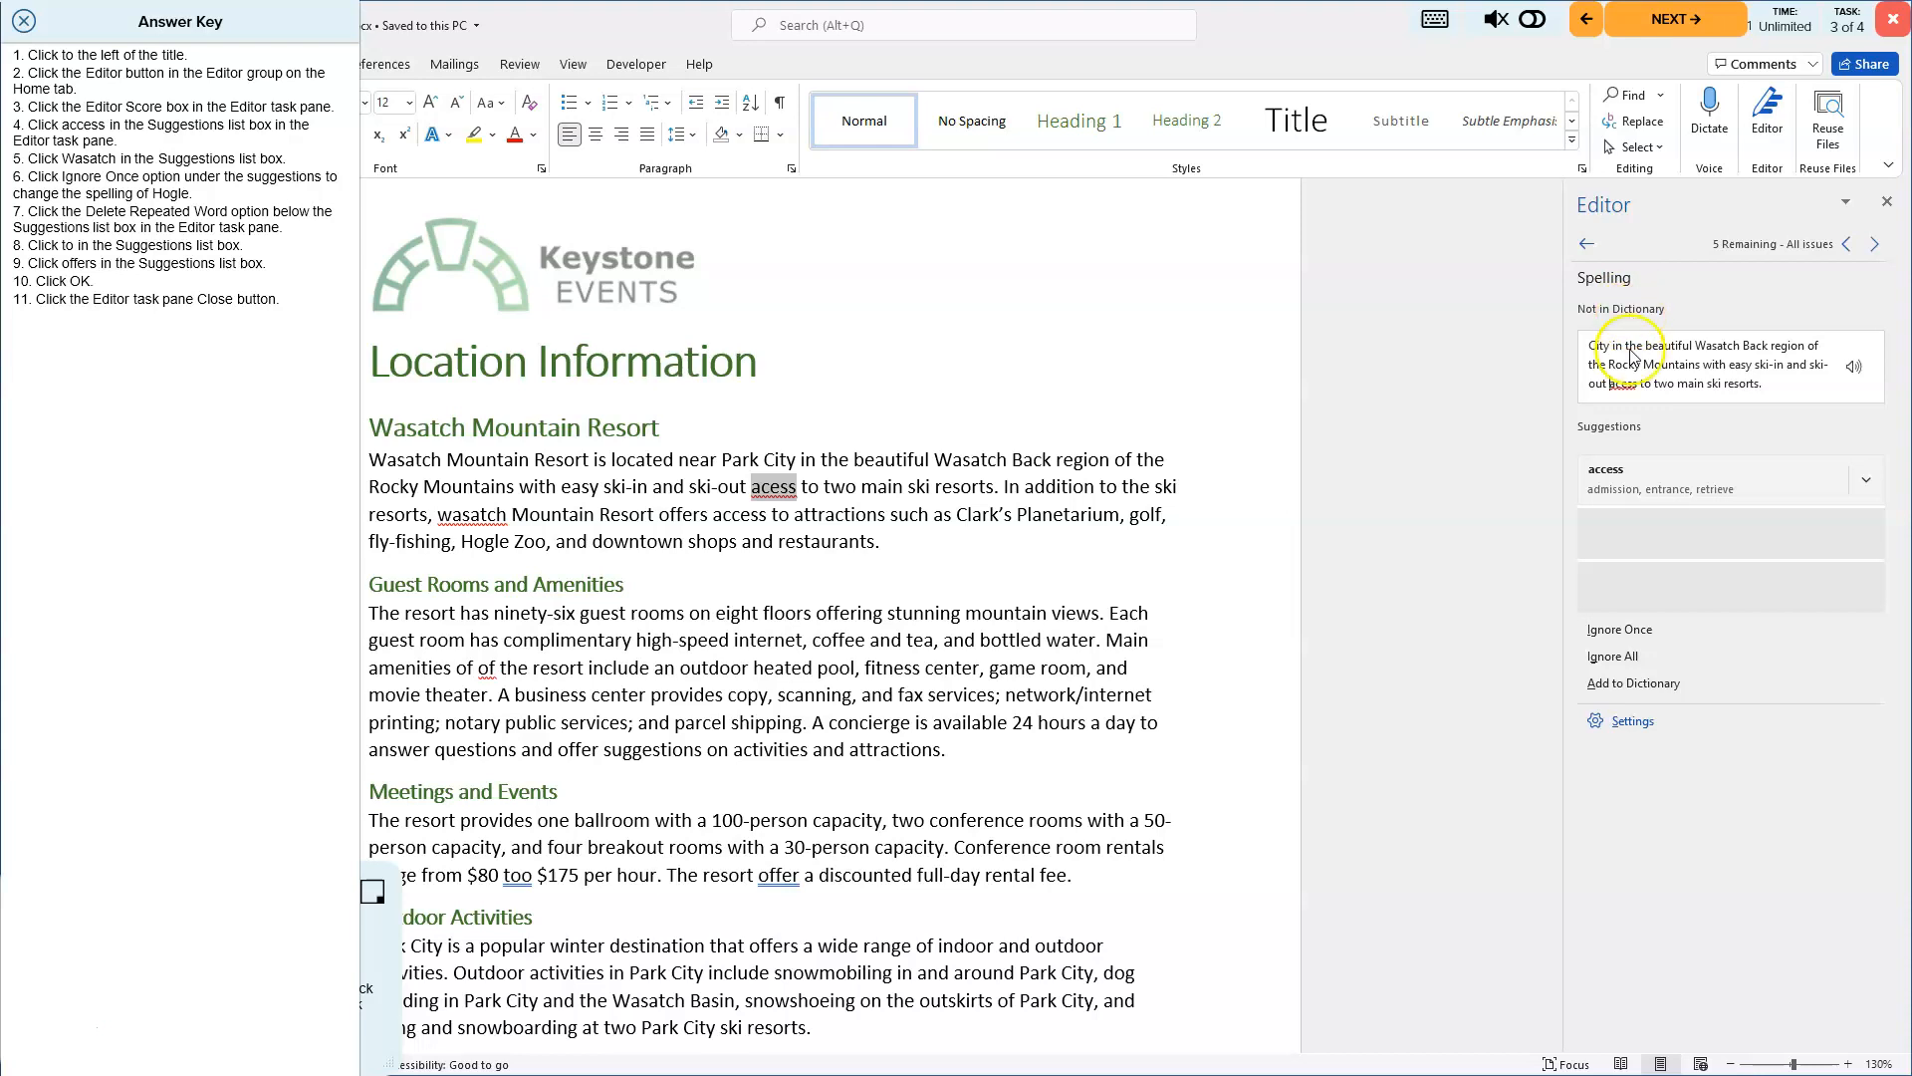
pyautogui.click(1632, 480)
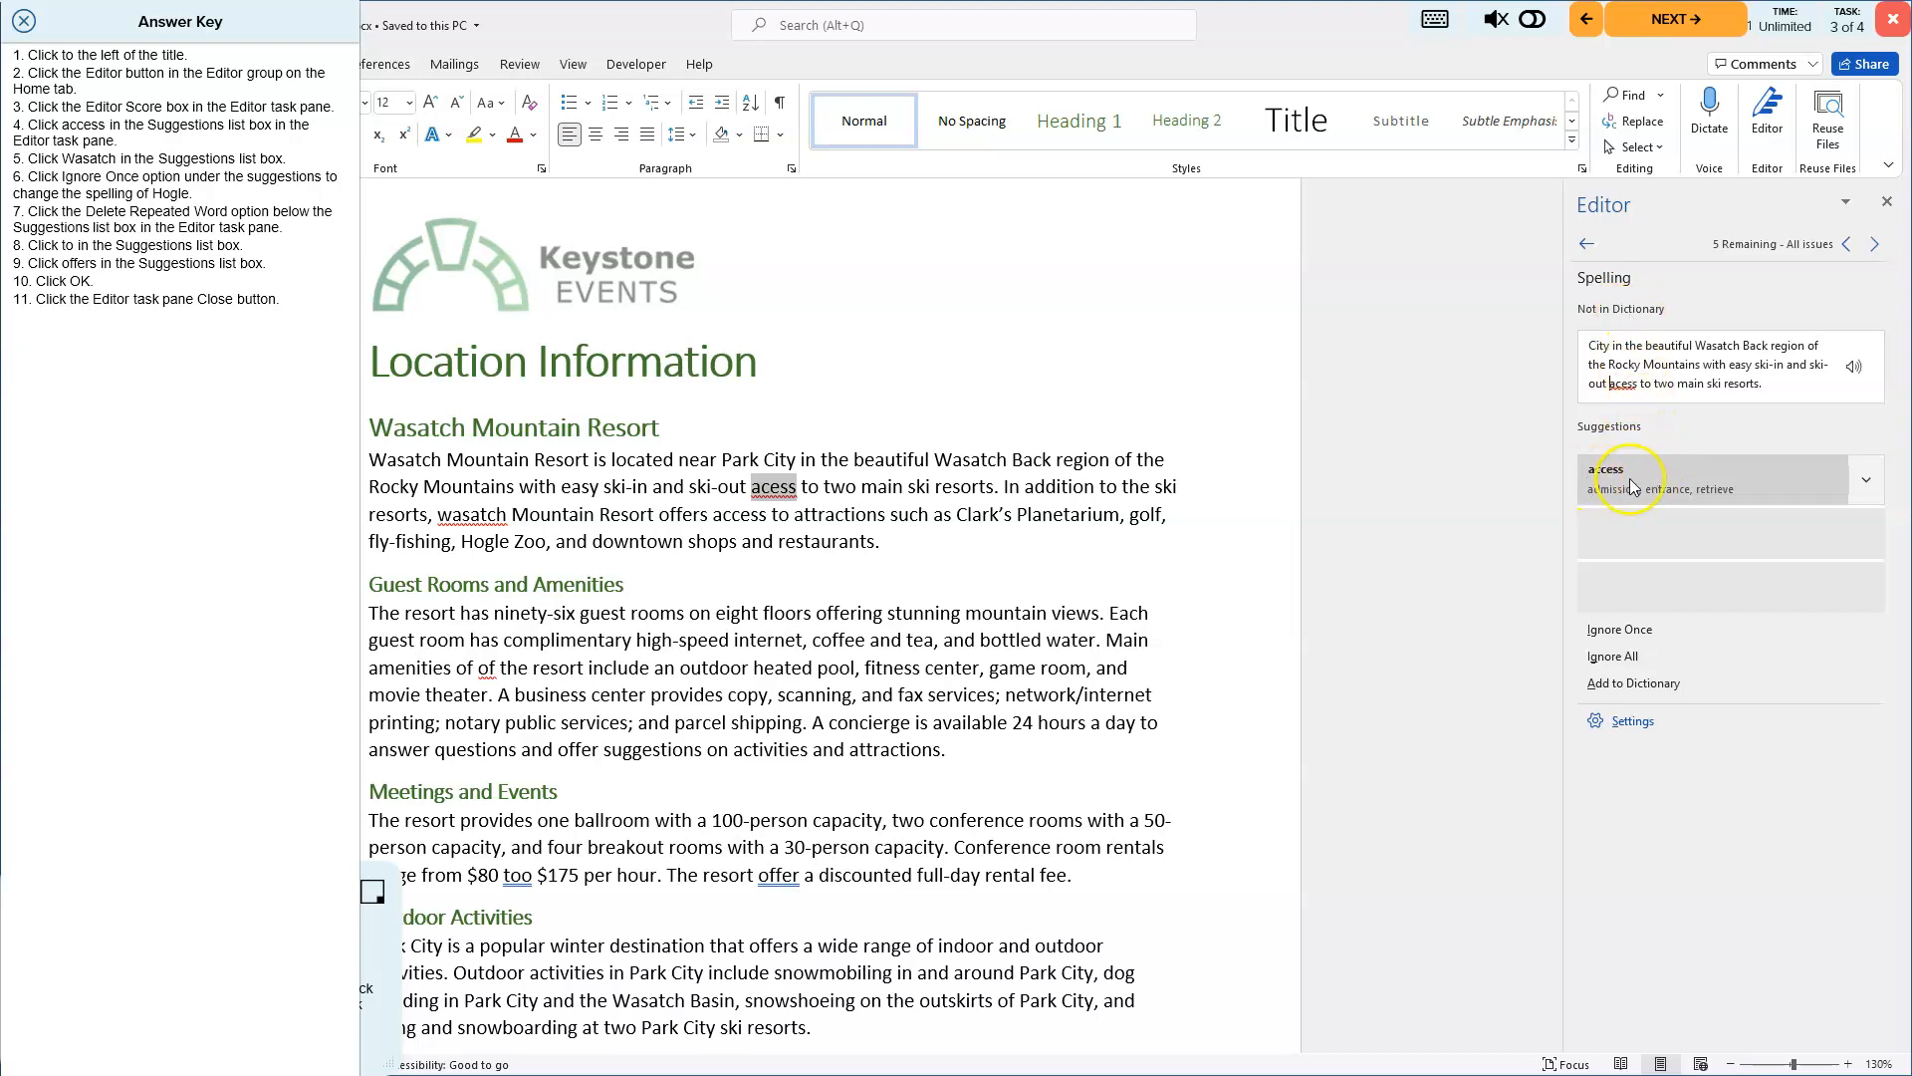
pyautogui.click(1639, 485)
pyautogui.click(1635, 480)
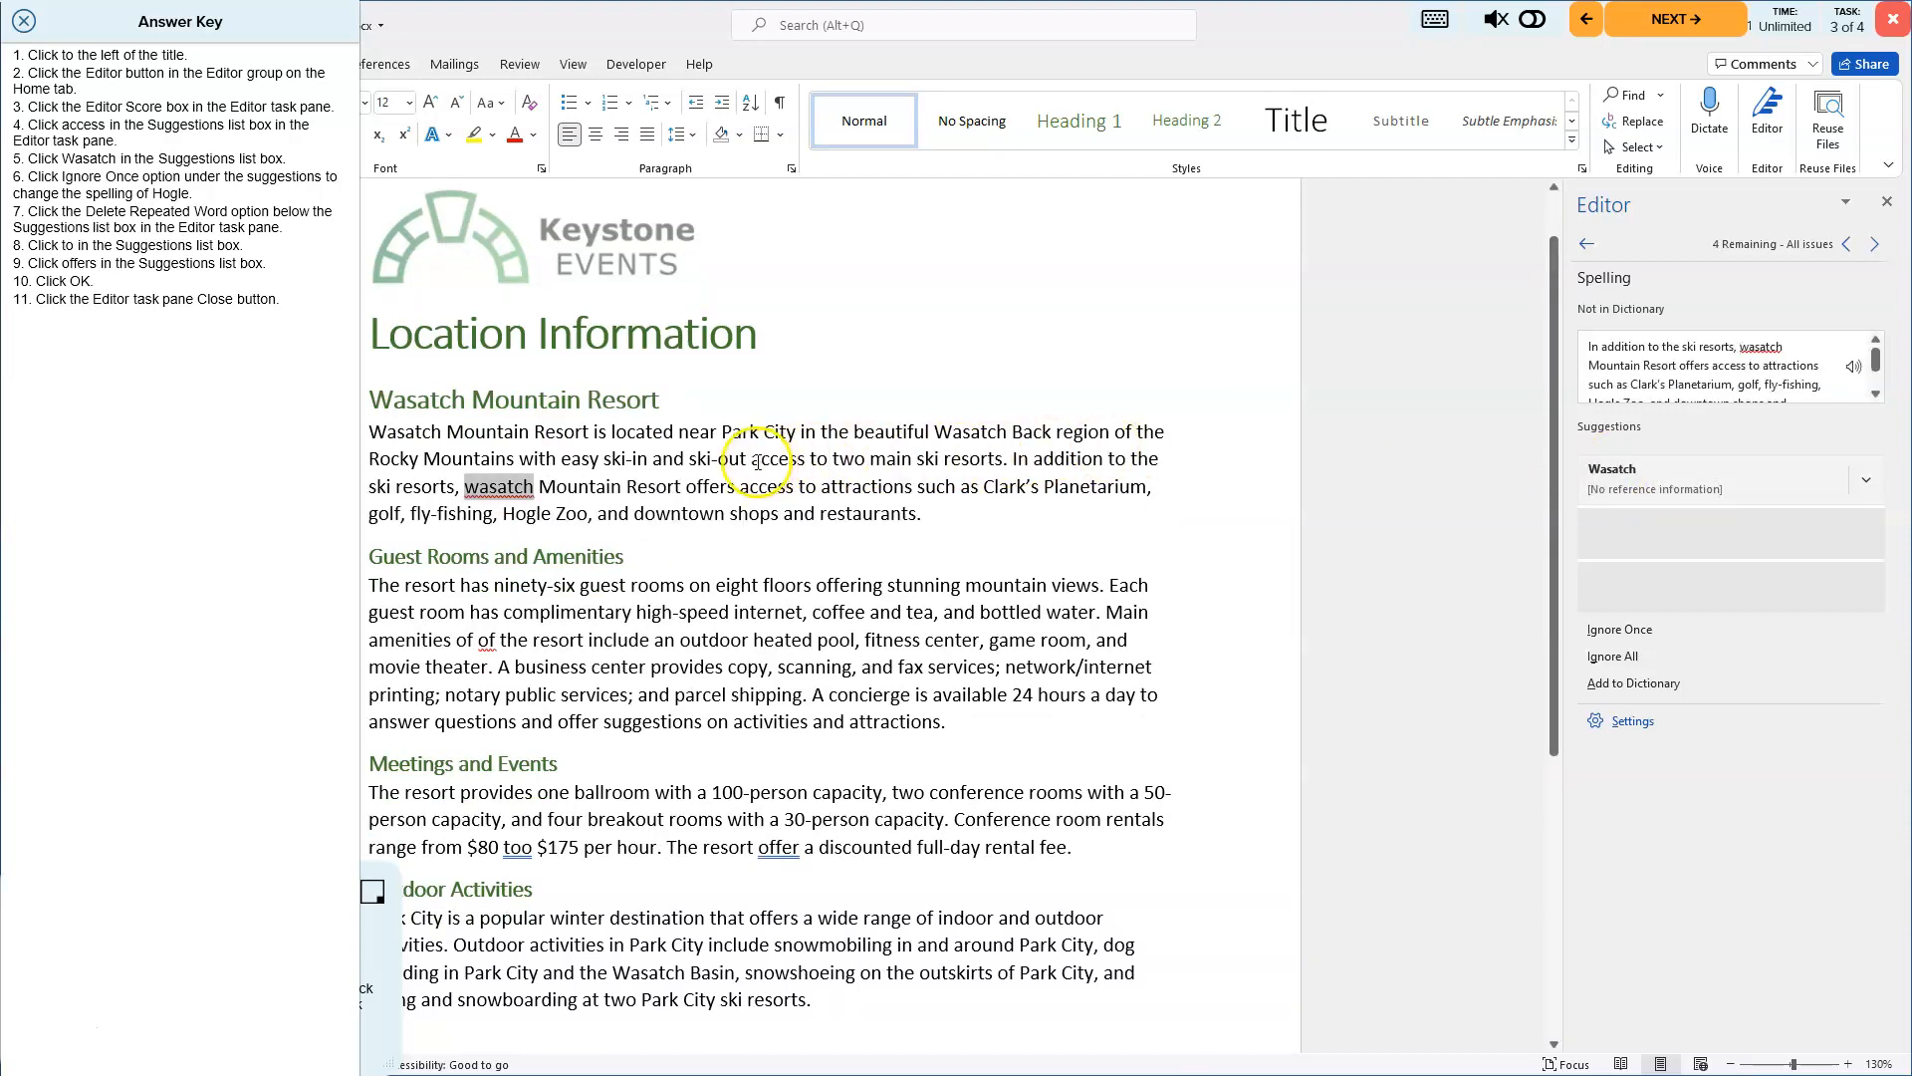
# - Resume checking all results and correct wasatch to Wasatch
pyautogui.moveTo(753, 461); pyautogui.dragTo(809, 460)
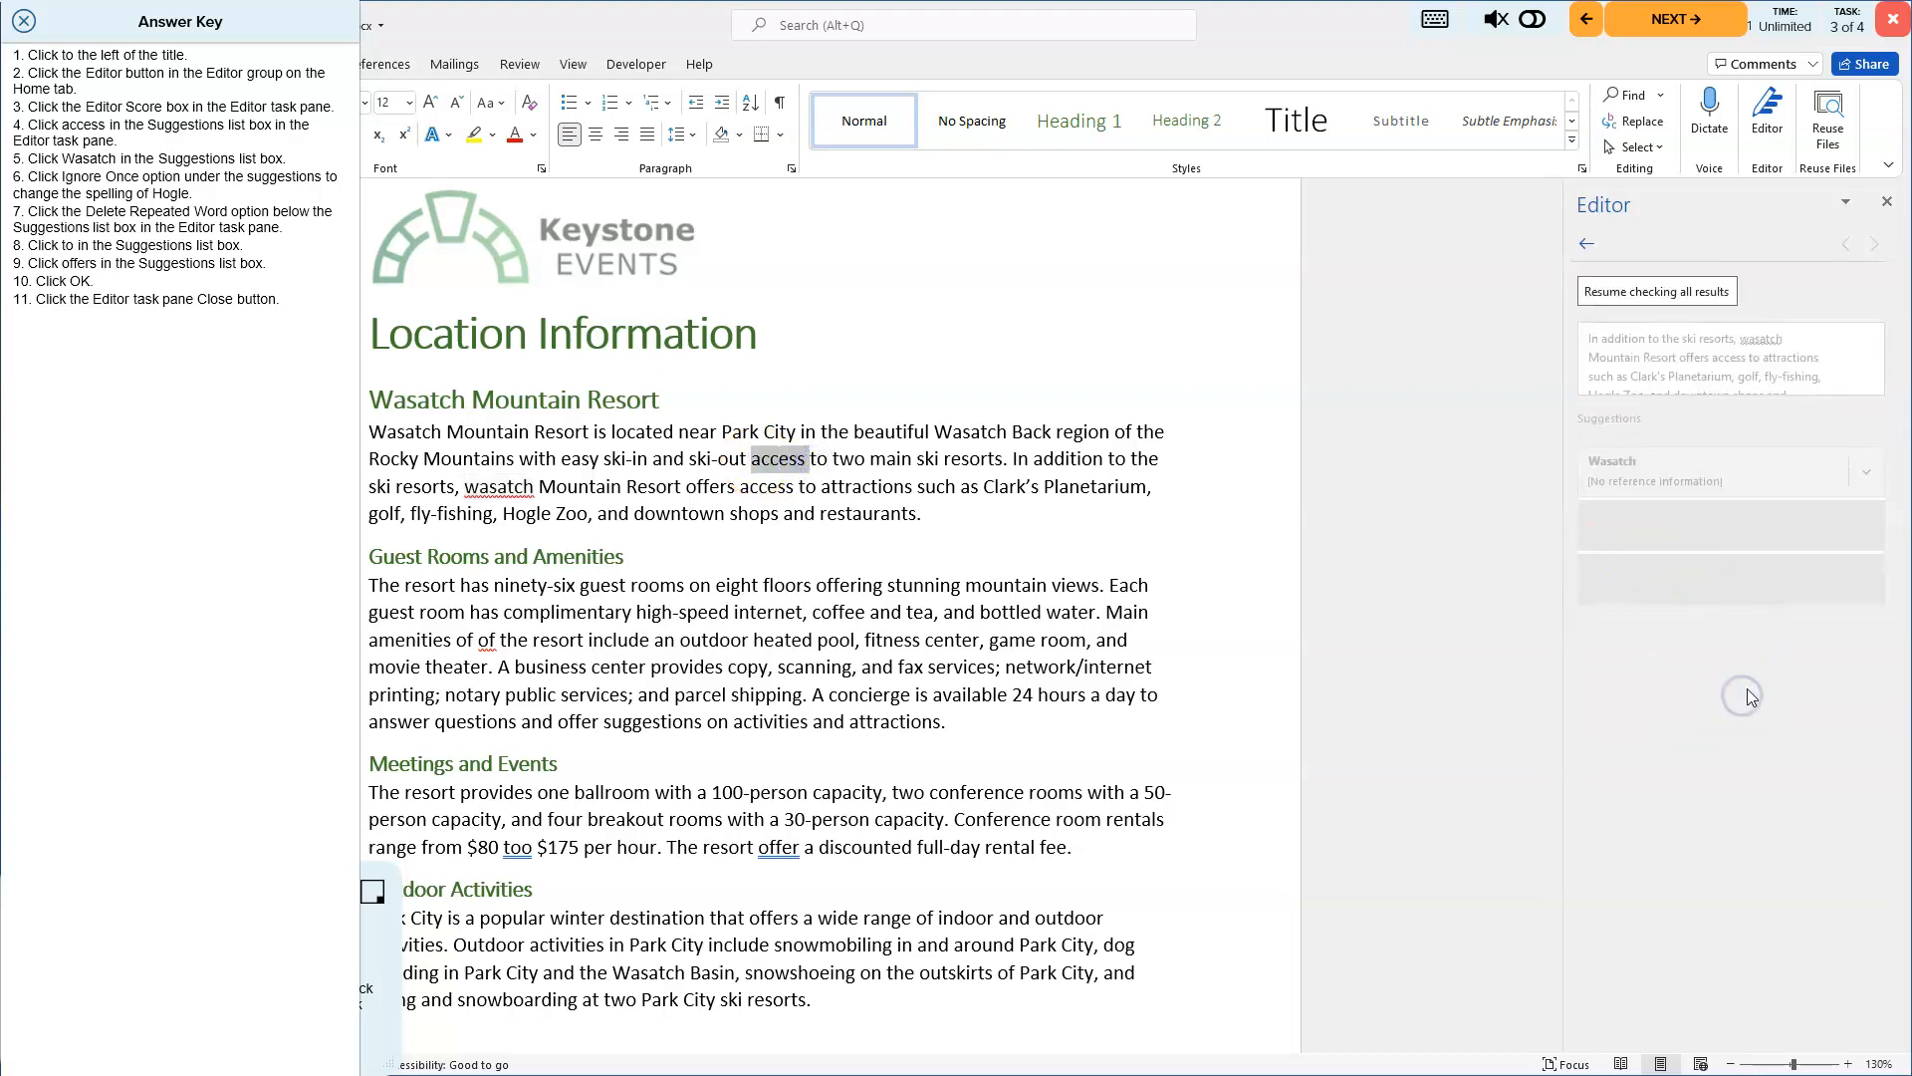
pyautogui.click(1670, 293)
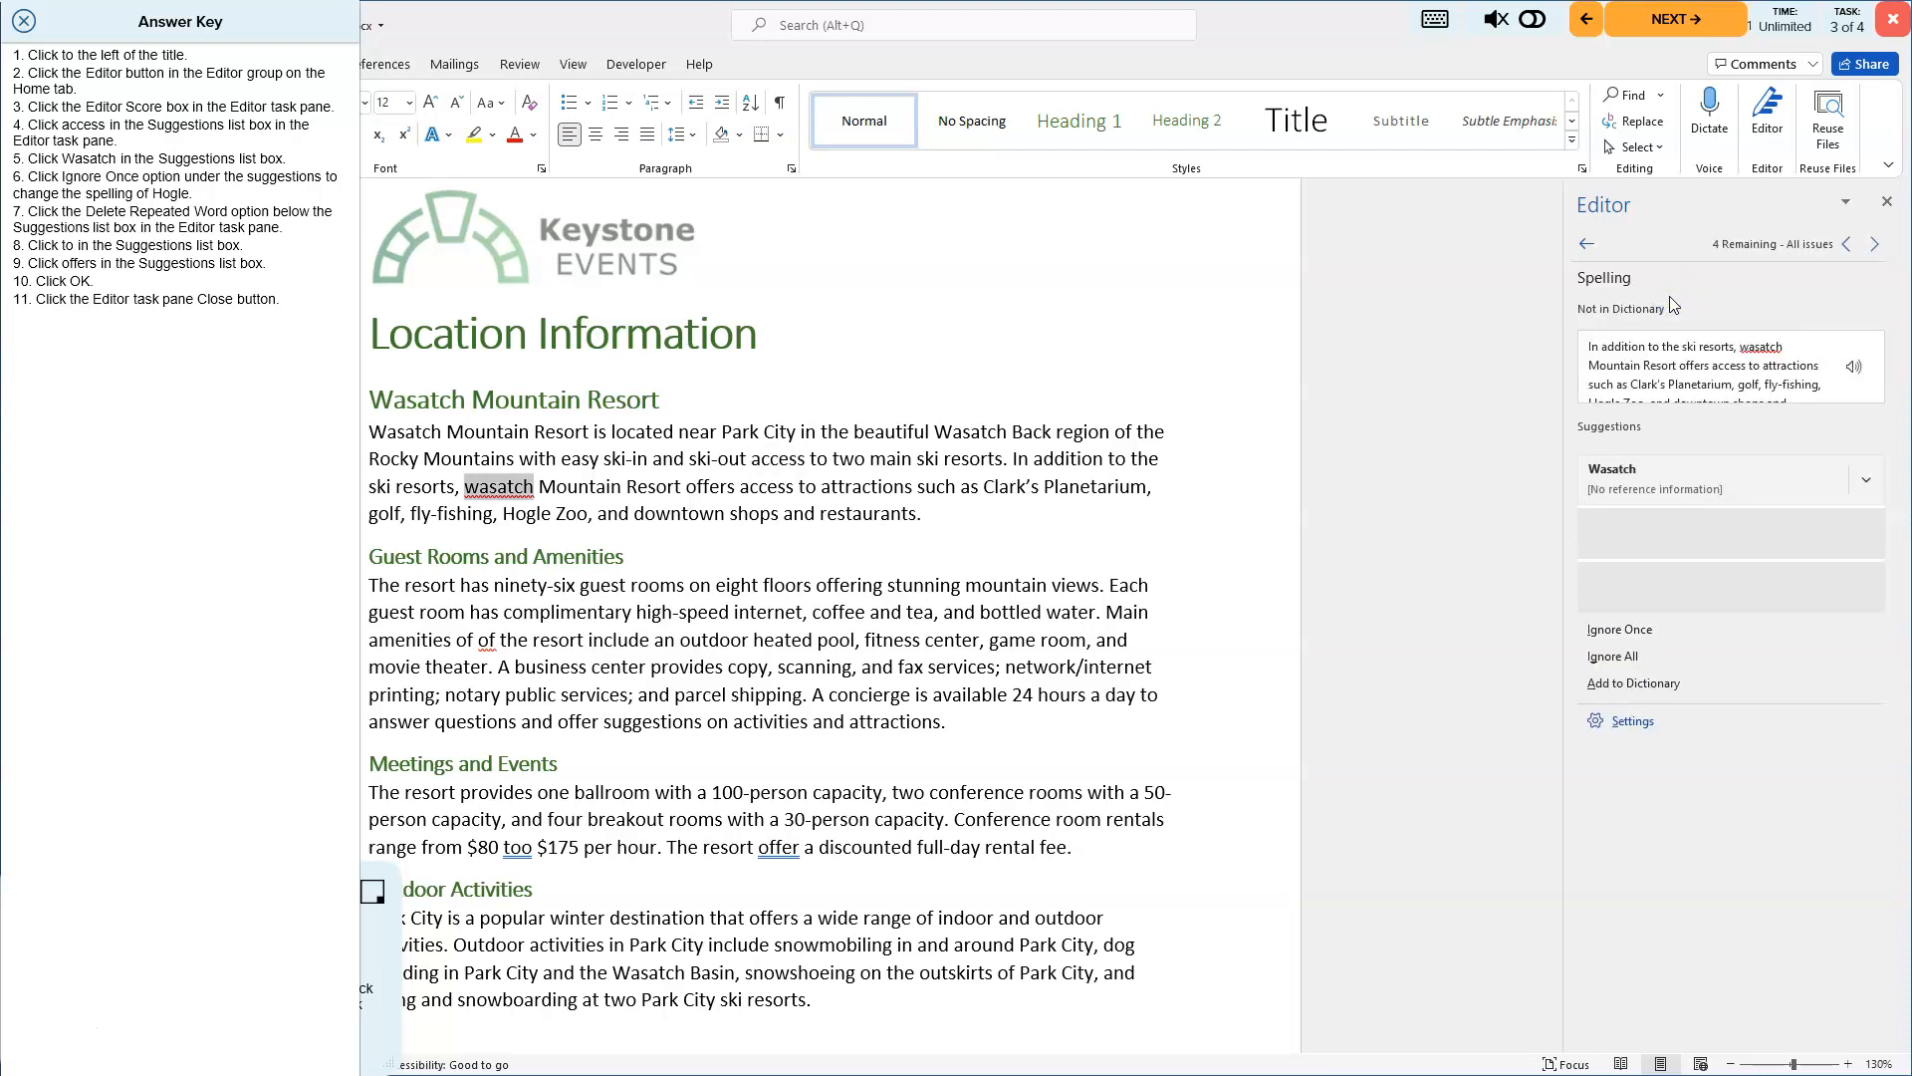
pyautogui.click(1625, 478)
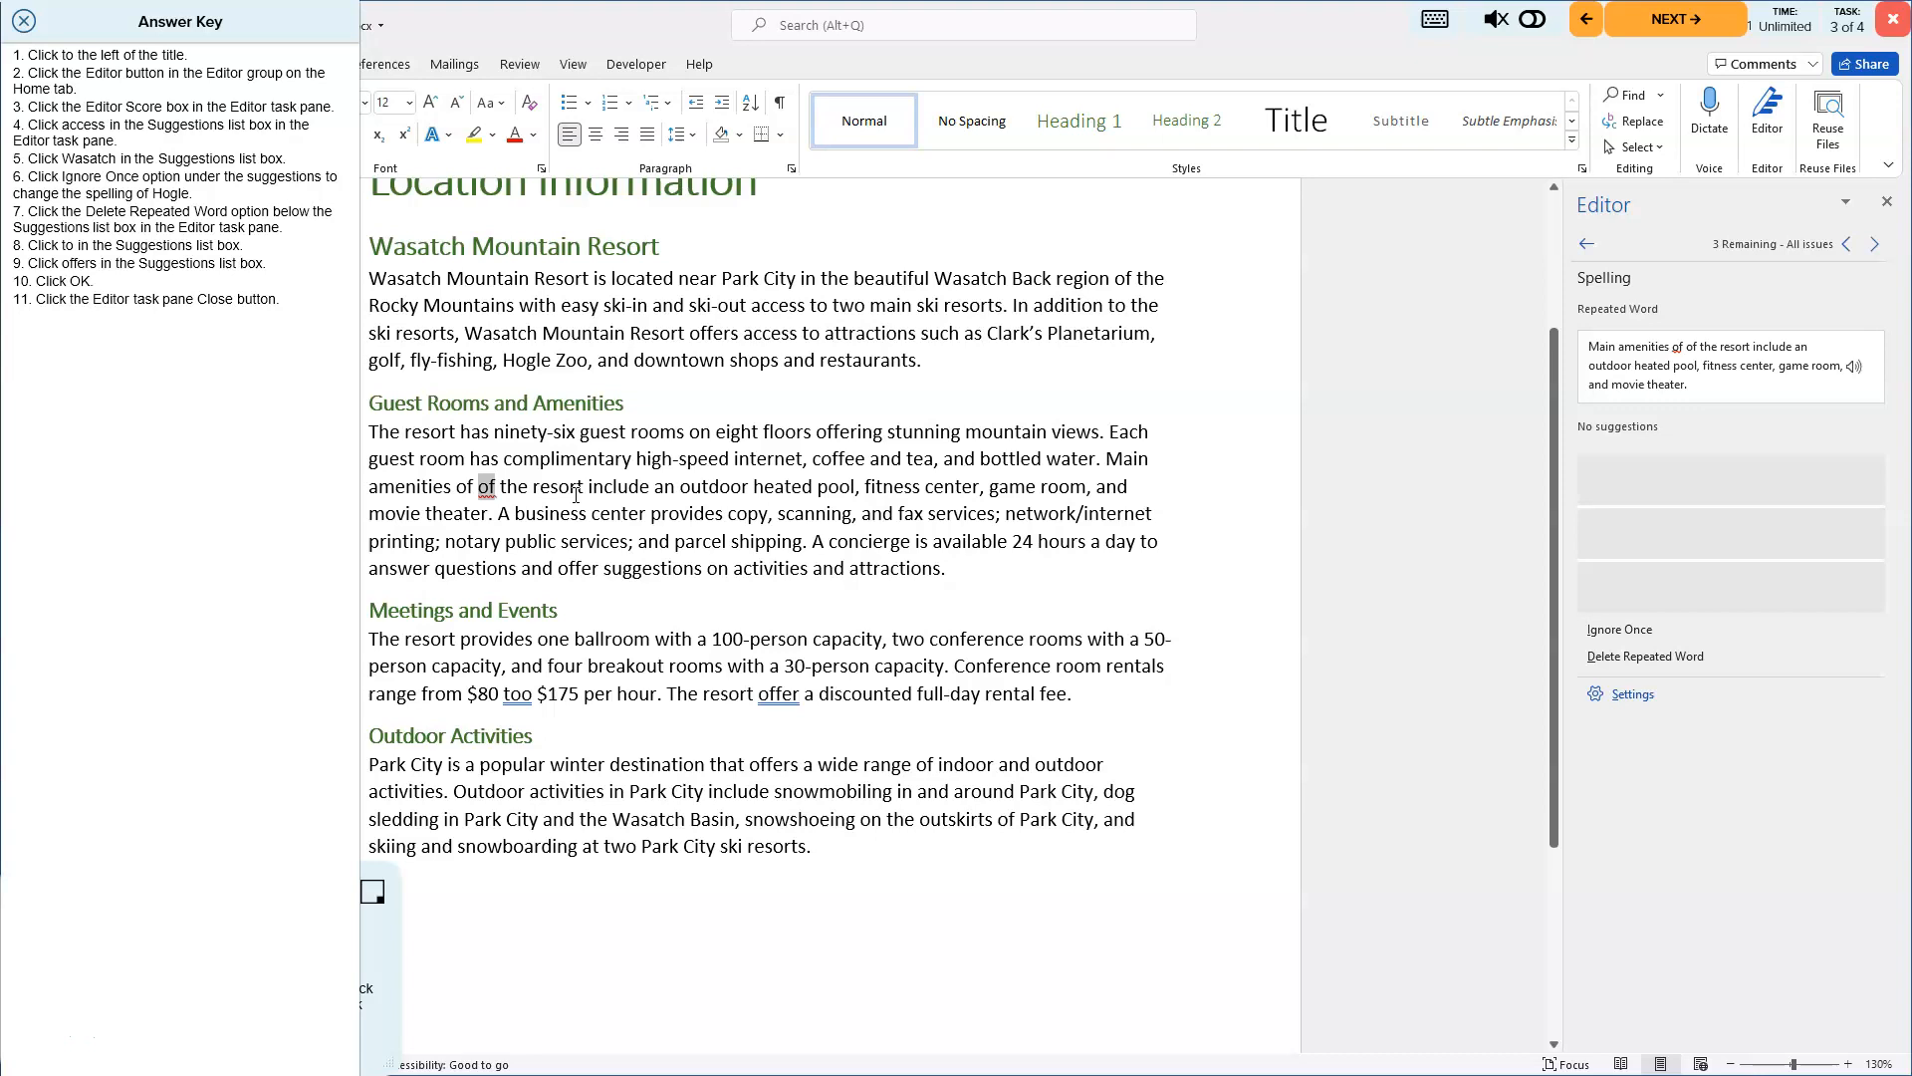
# - Delete the repeated word of and replace too with to in the rental price sentence
pyautogui.click(1653, 657)
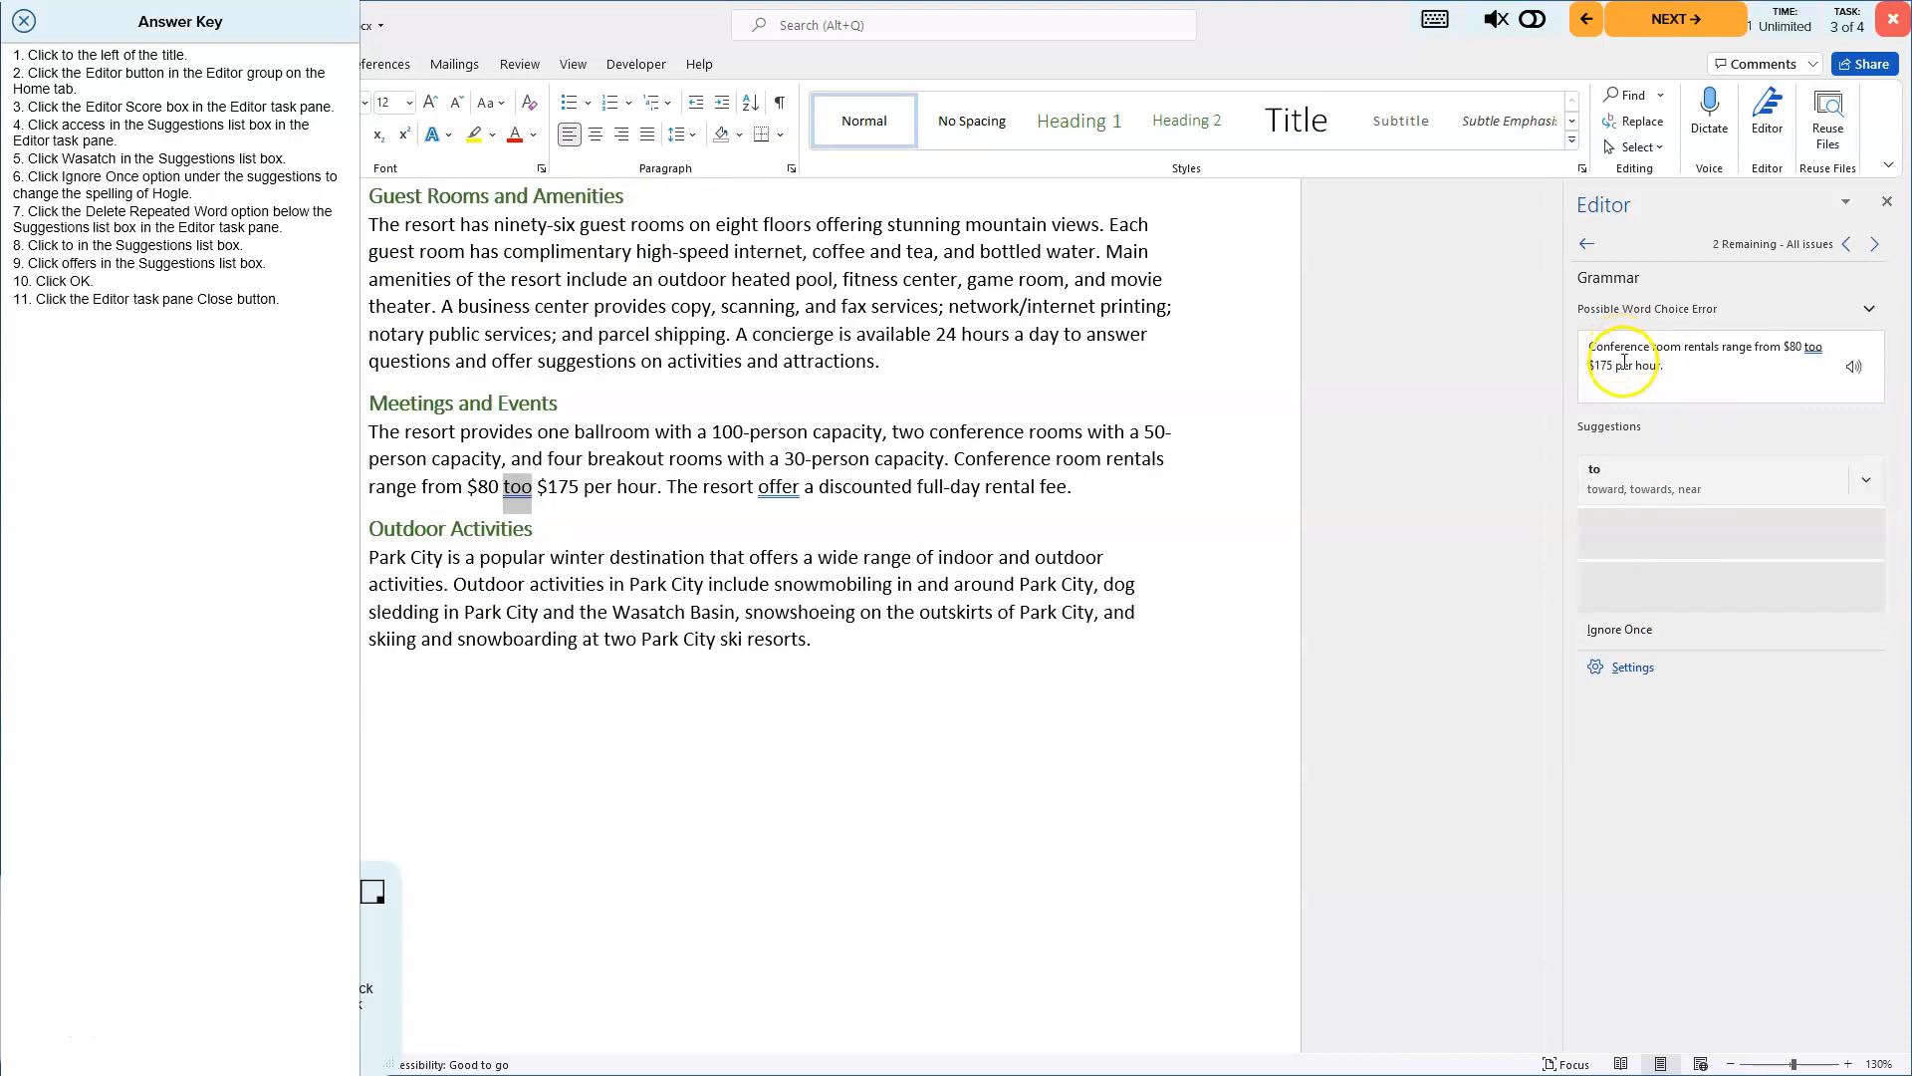
pyautogui.click(1650, 482)
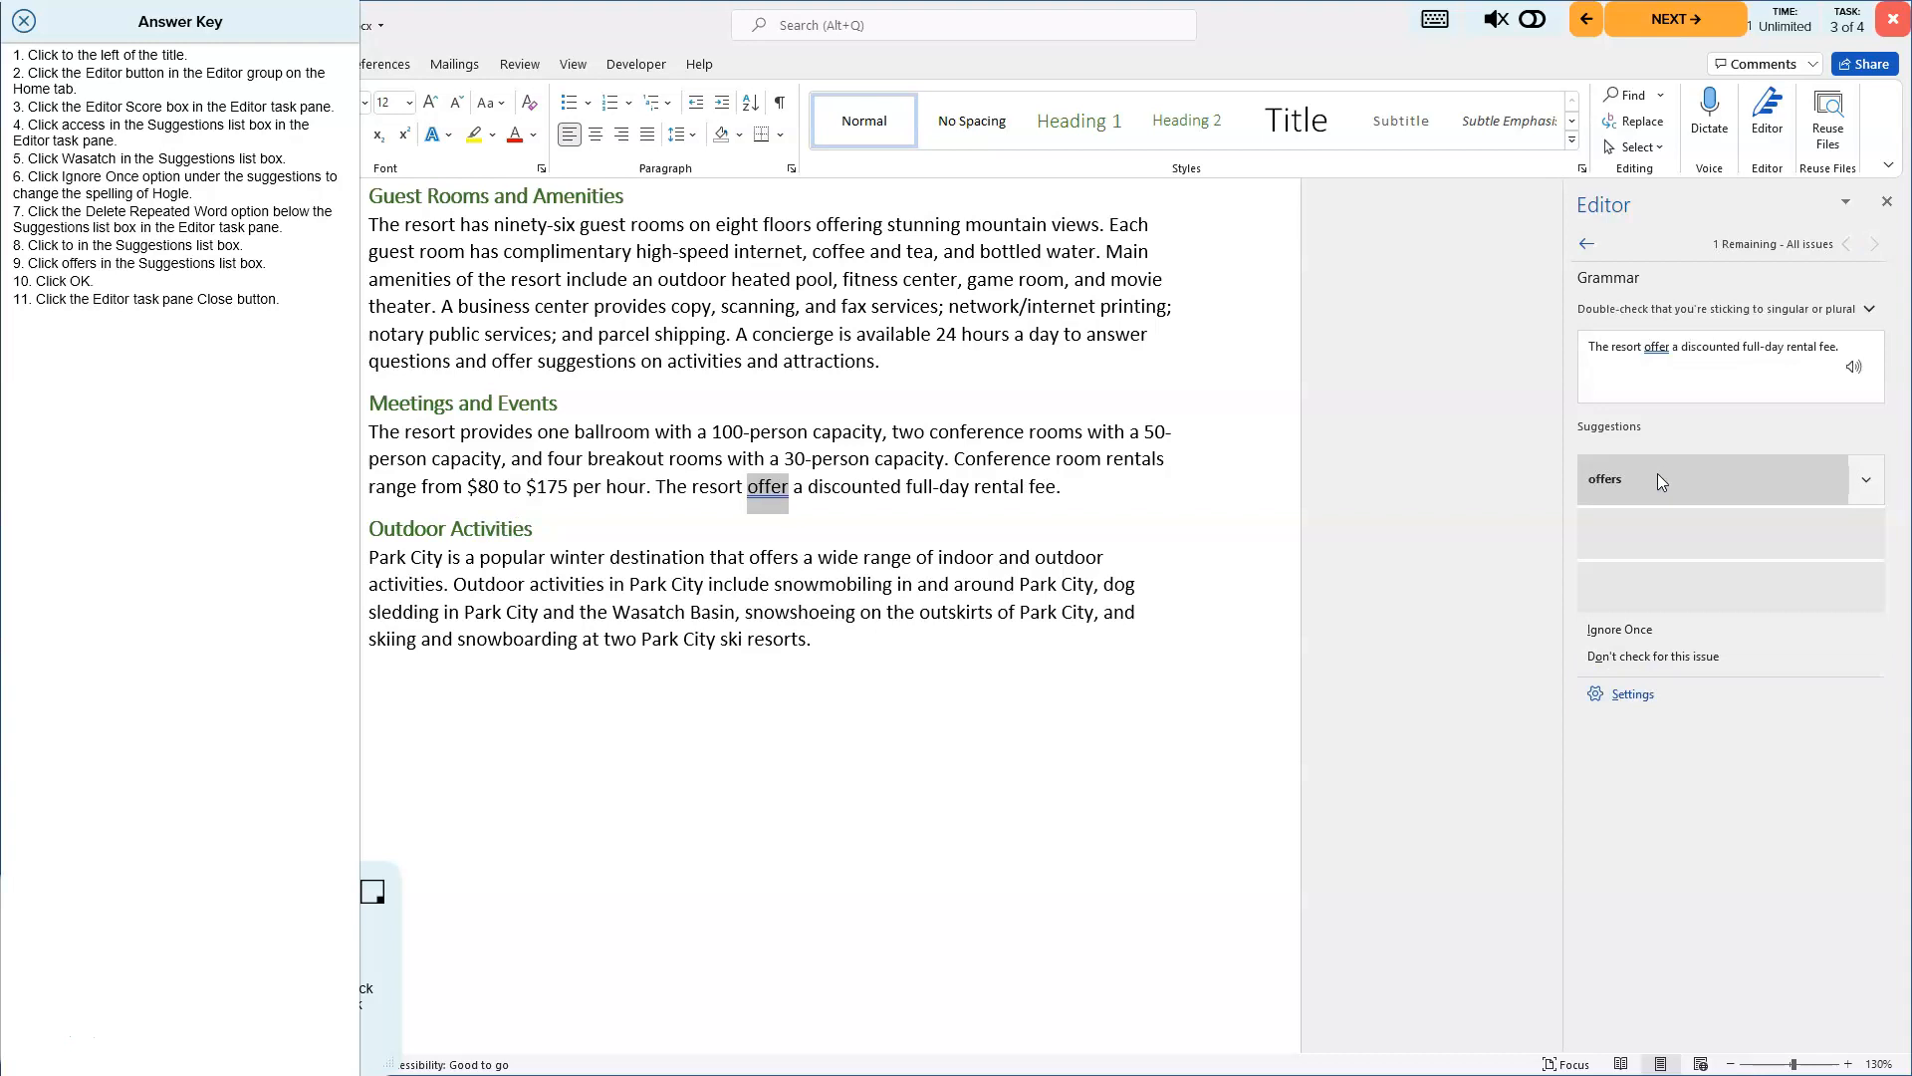
# - Change offer to offers and dismiss the readability statistics and completion dialogs
pyautogui.click(1658, 475)
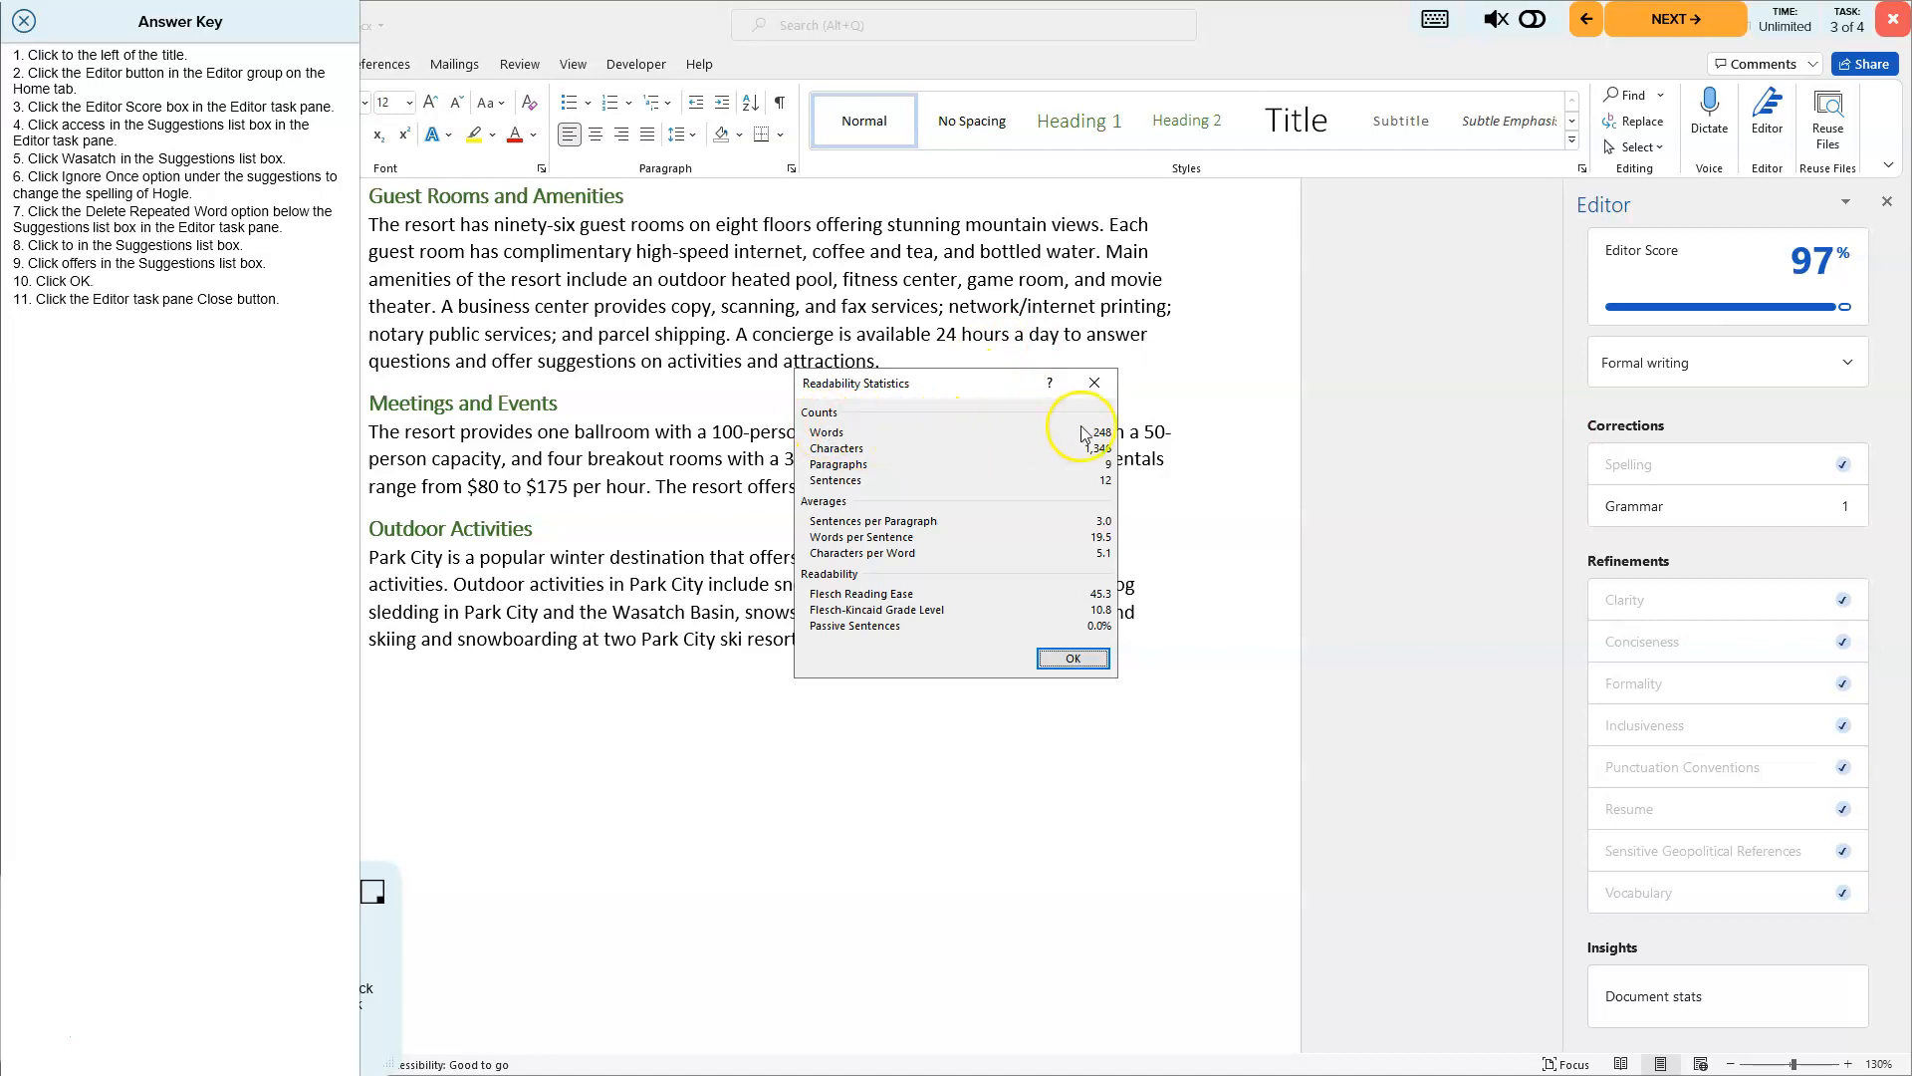
pyautogui.click(1073, 660)
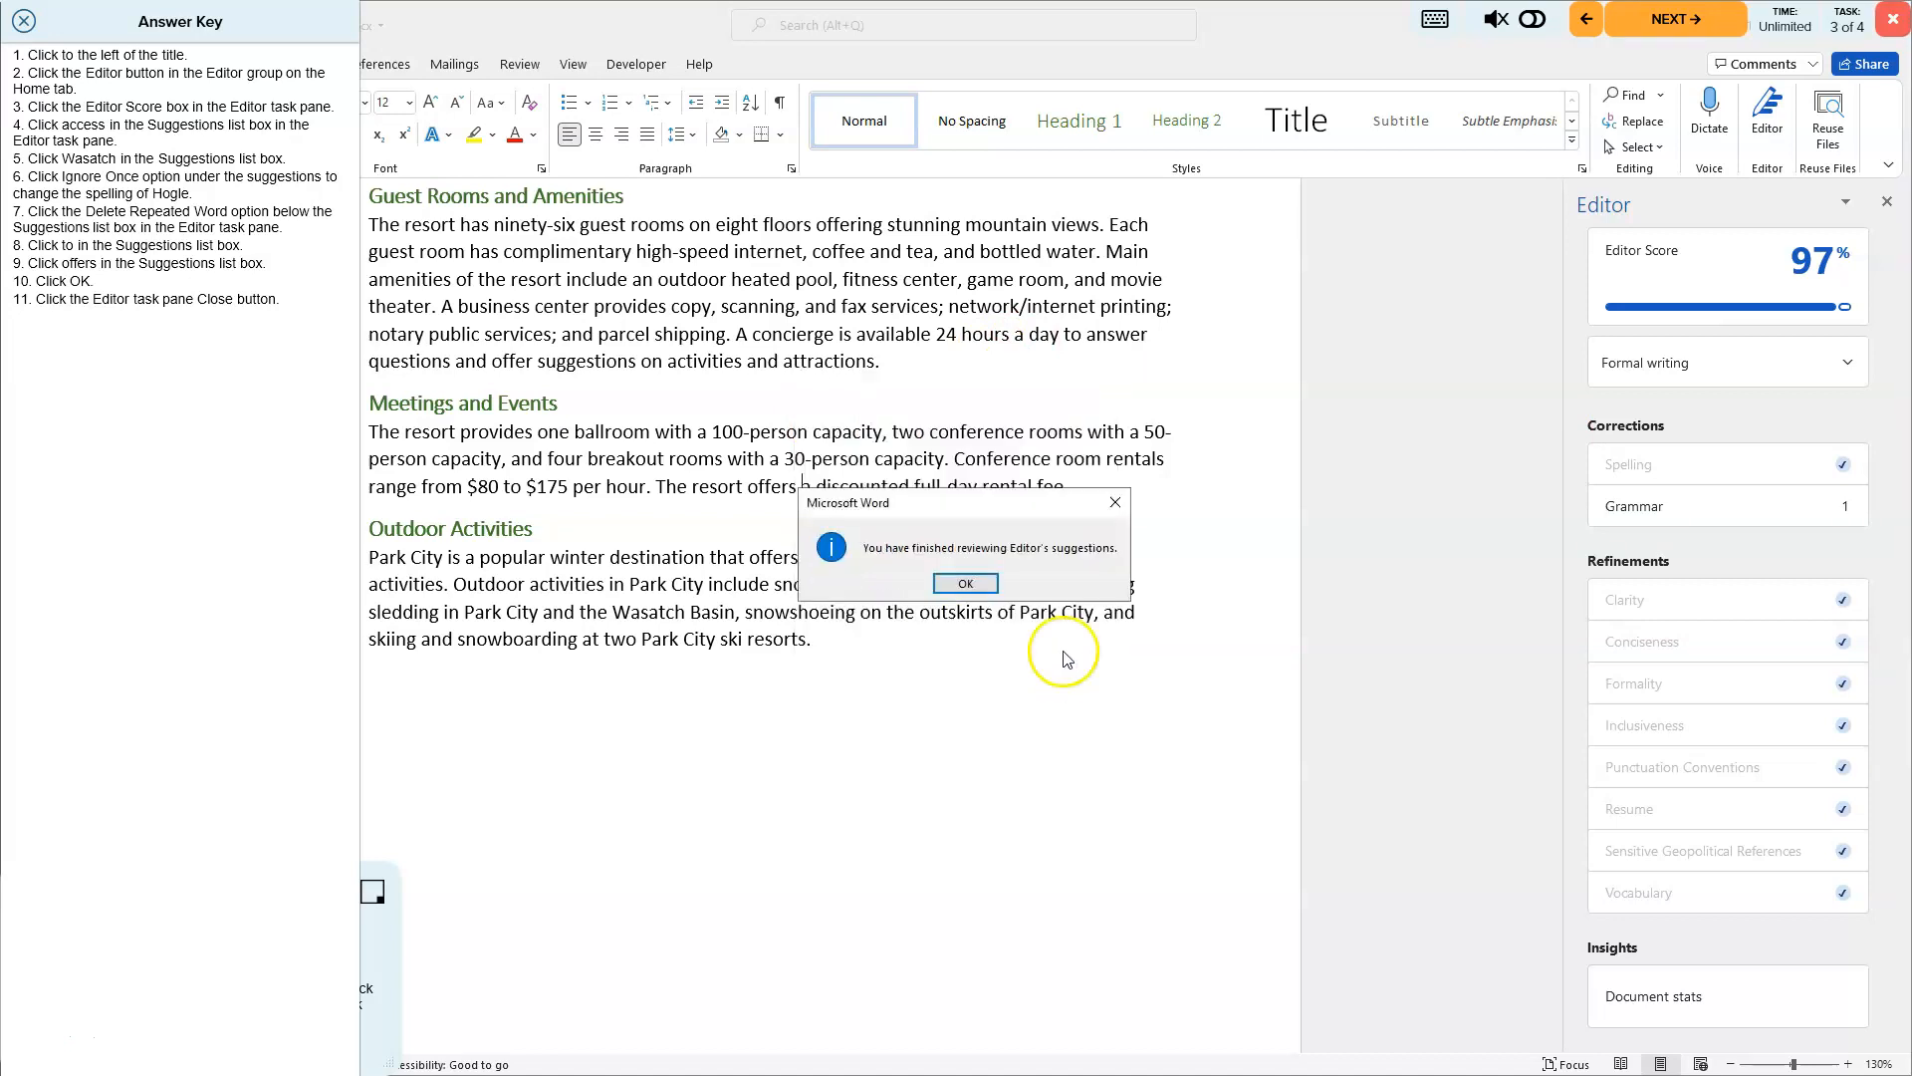
pyautogui.click(978, 586)
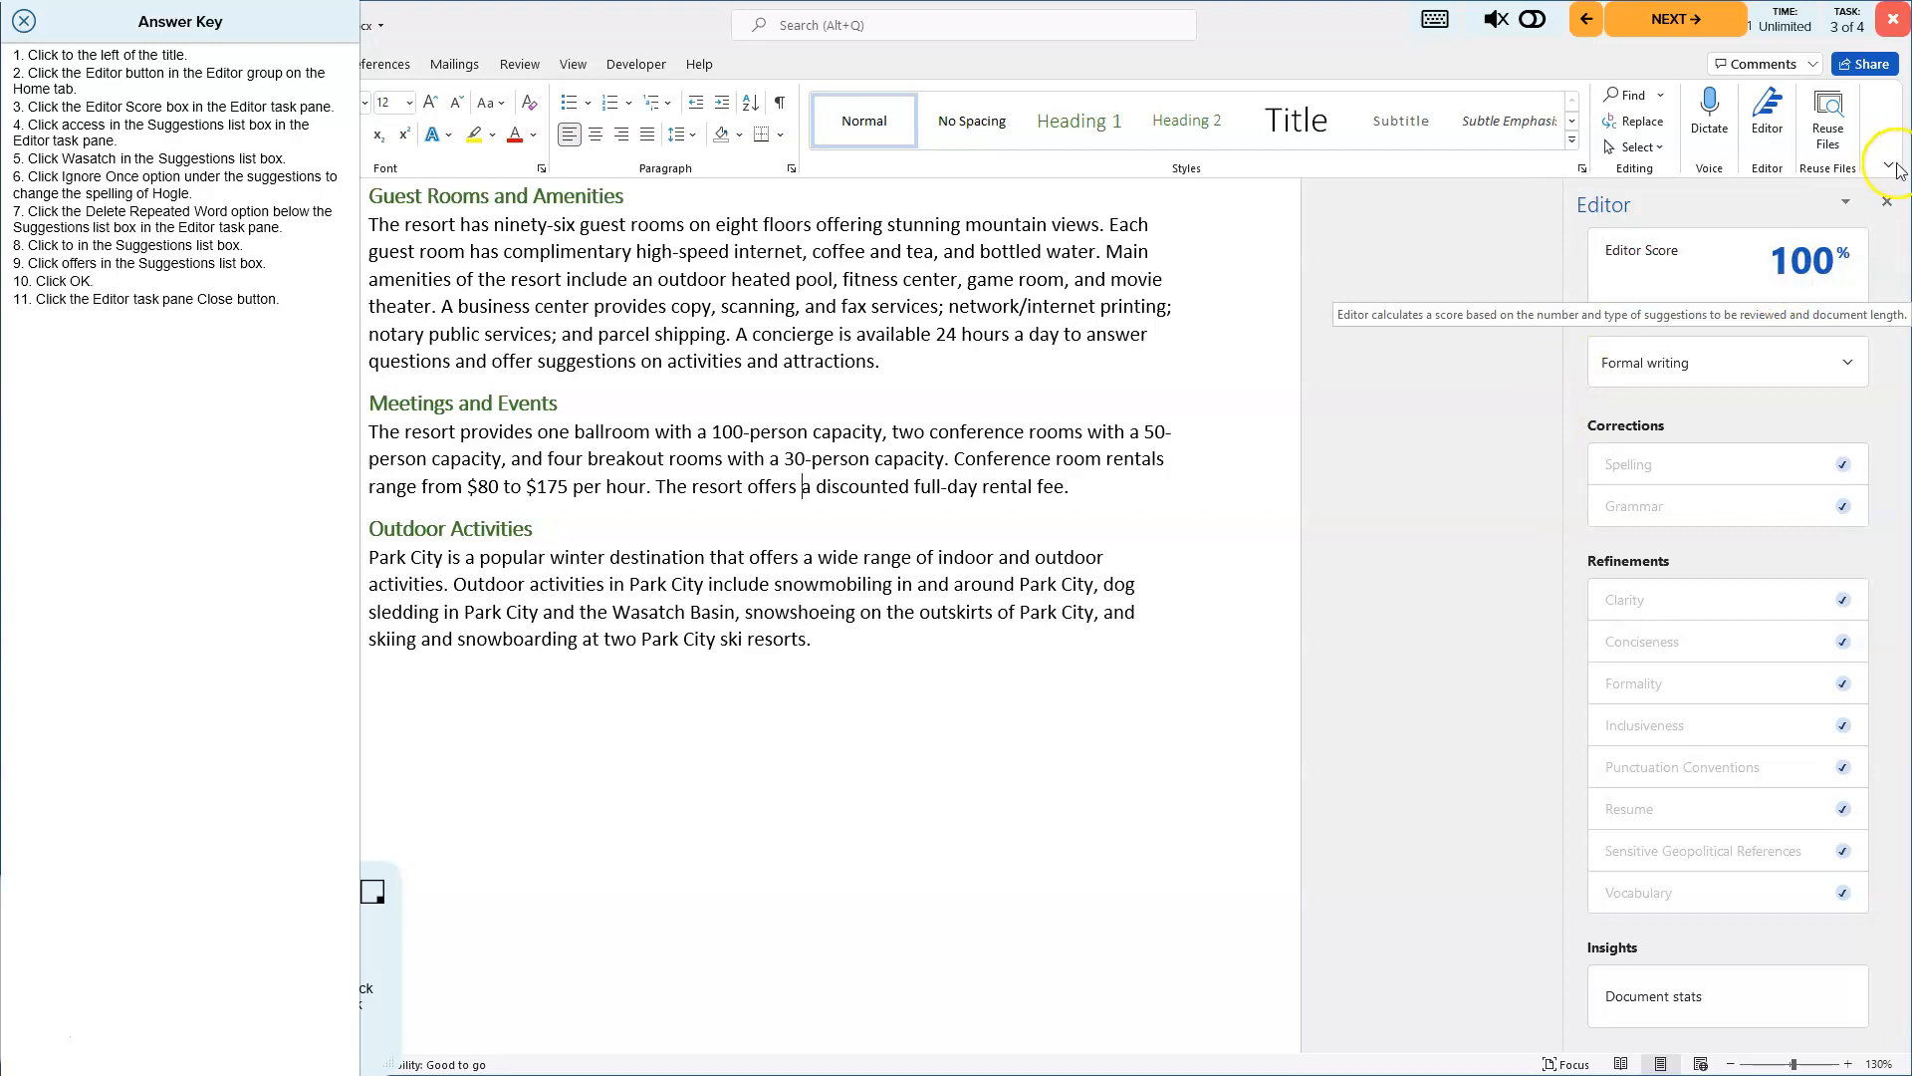
# - Close the Editor pane and the Answer Key, then save the document
pyautogui.click(1887, 205)
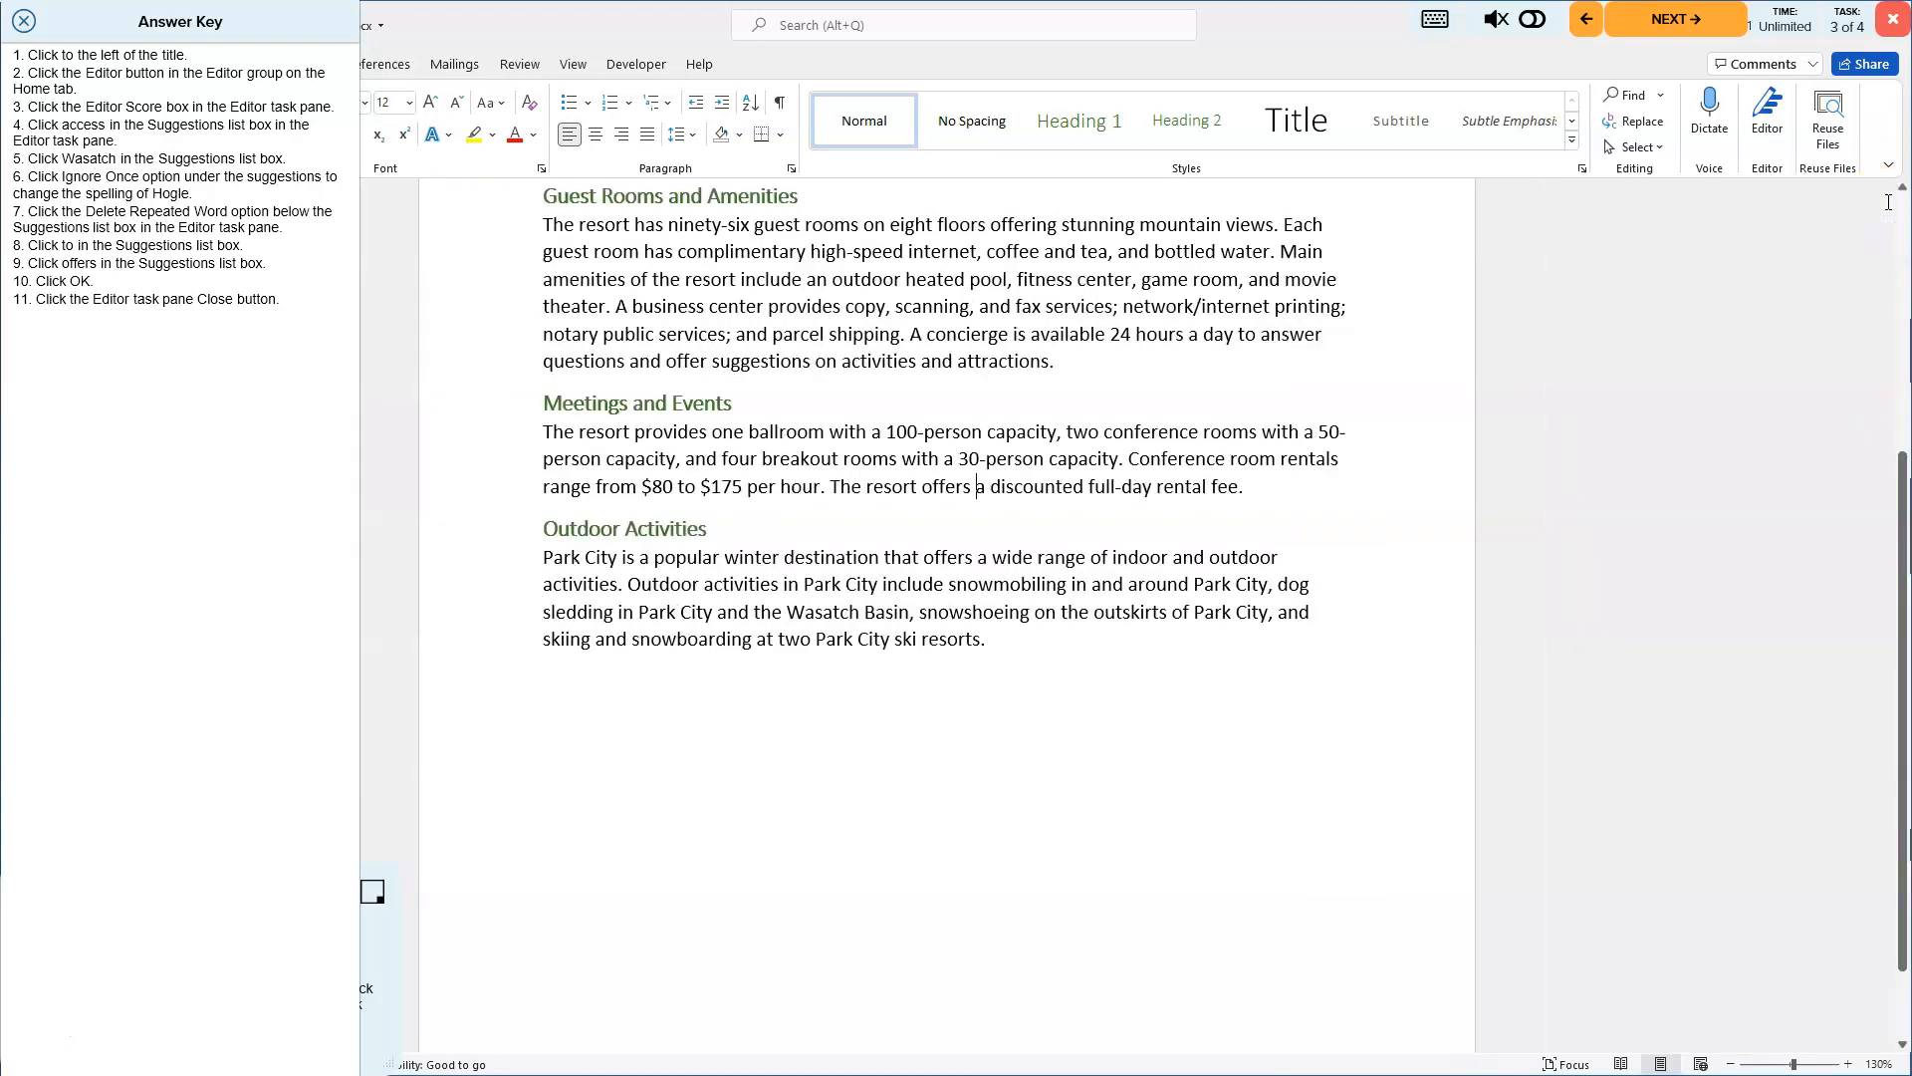
pyautogui.click(22, 22)
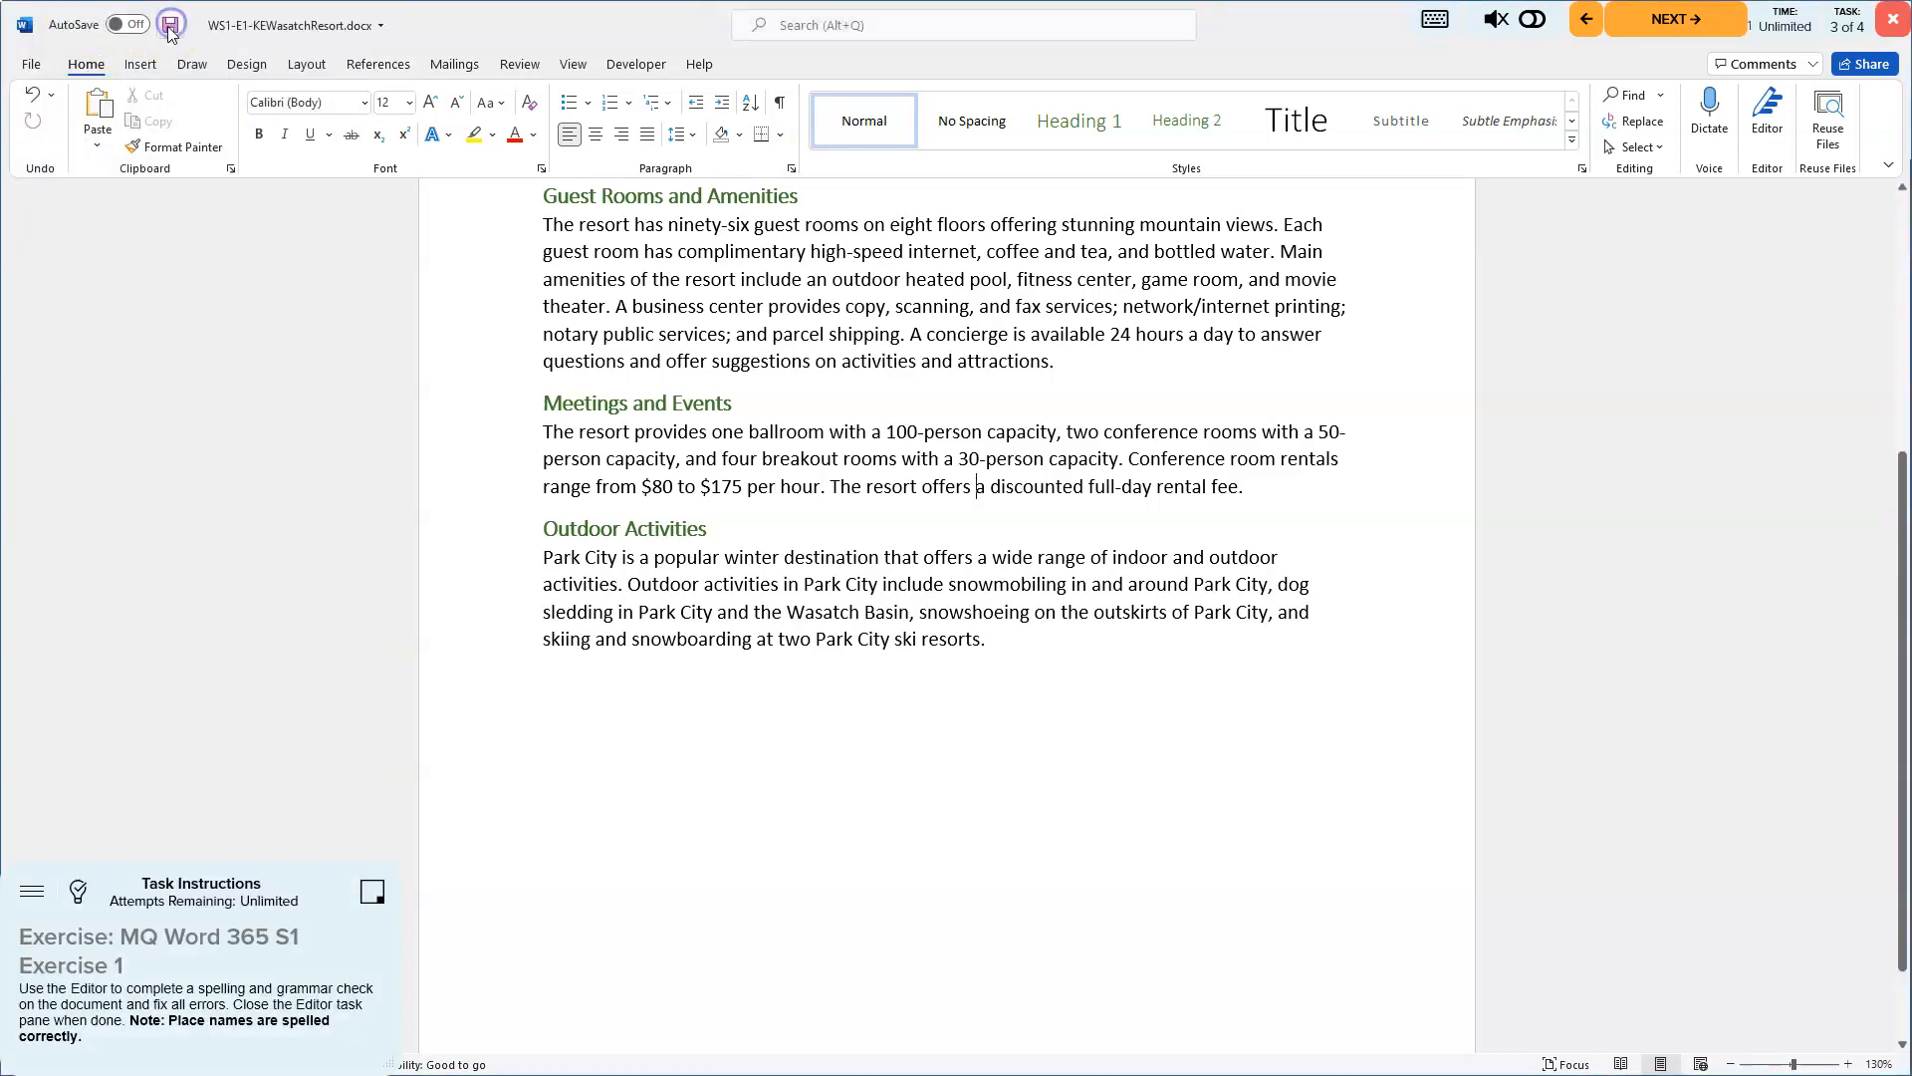
pyautogui.click(172, 27)
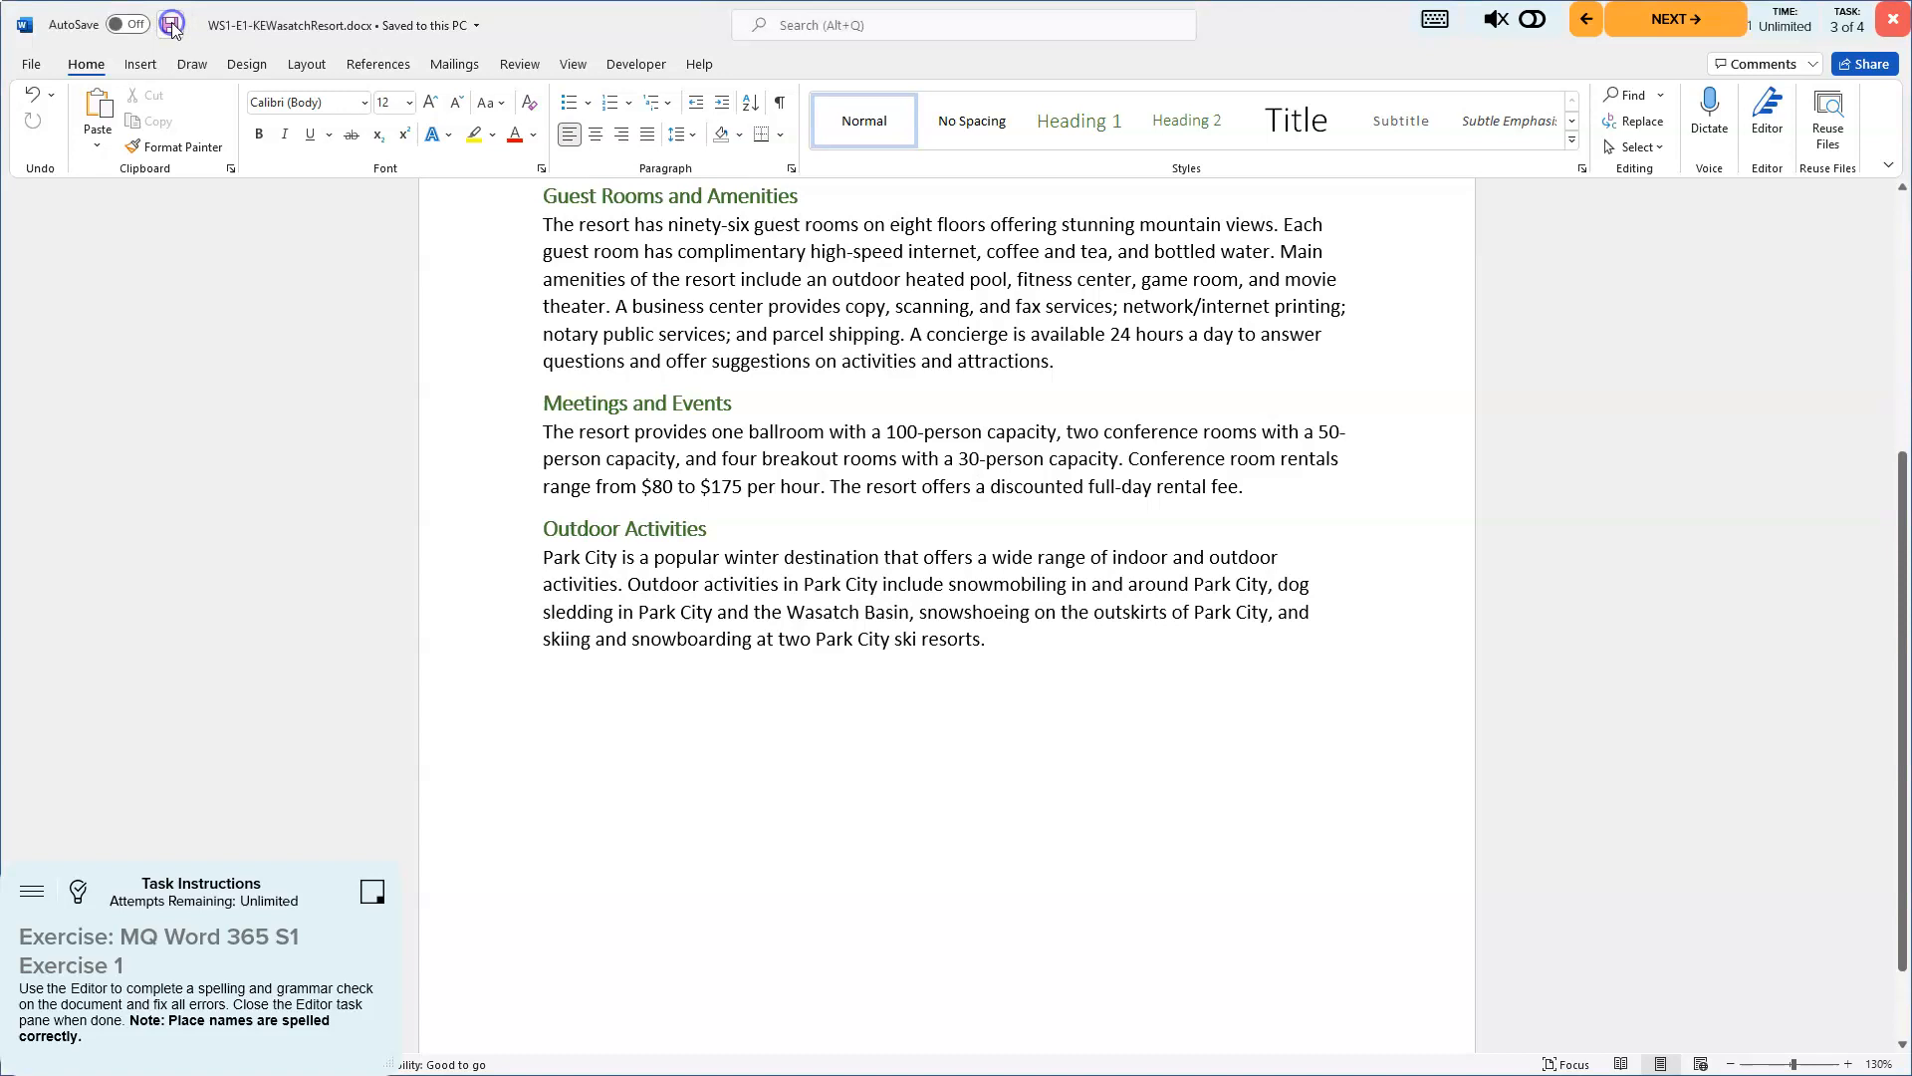
# - Advance to the final task, reposition the task instructions box, and open the Answer Key hints
pyautogui.click(1667, 19)
pyautogui.click(1310, 594)
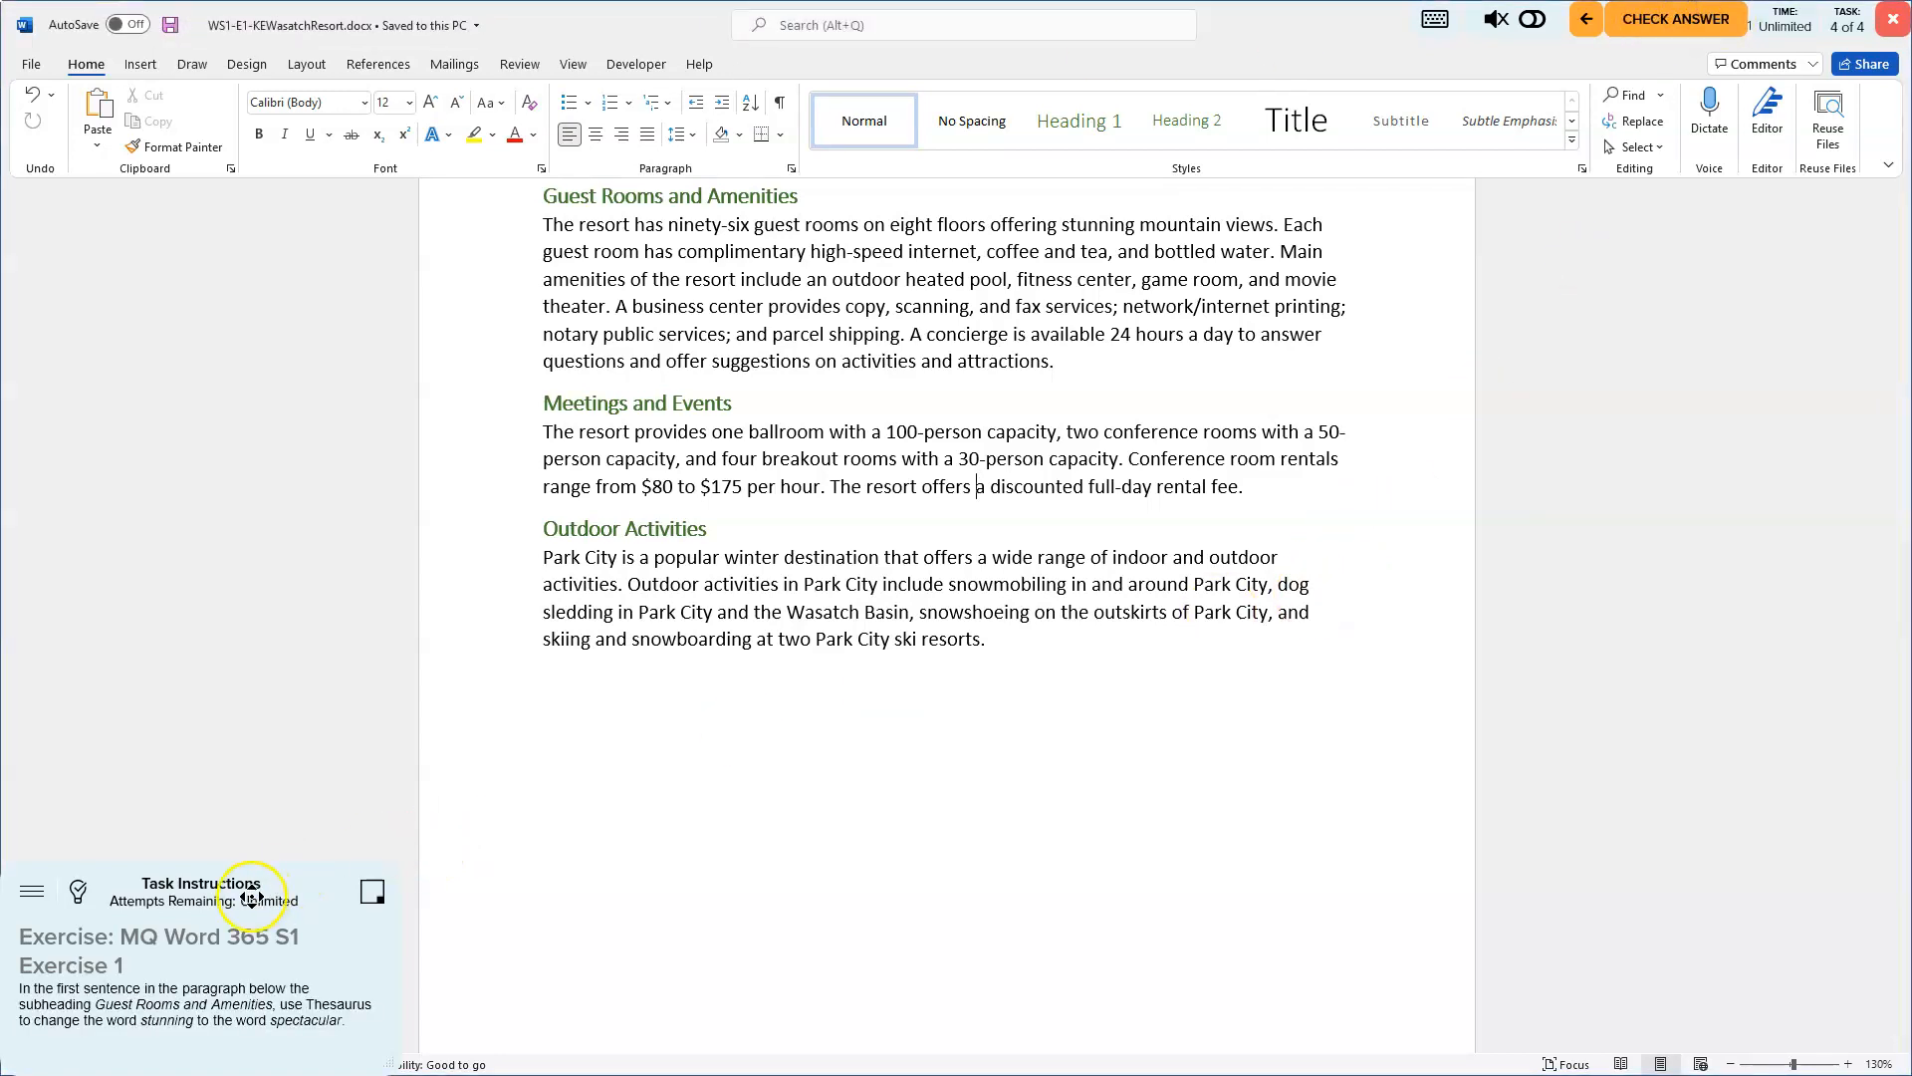
pyautogui.moveTo(195, 912); pyautogui.dragTo(1668, 256)
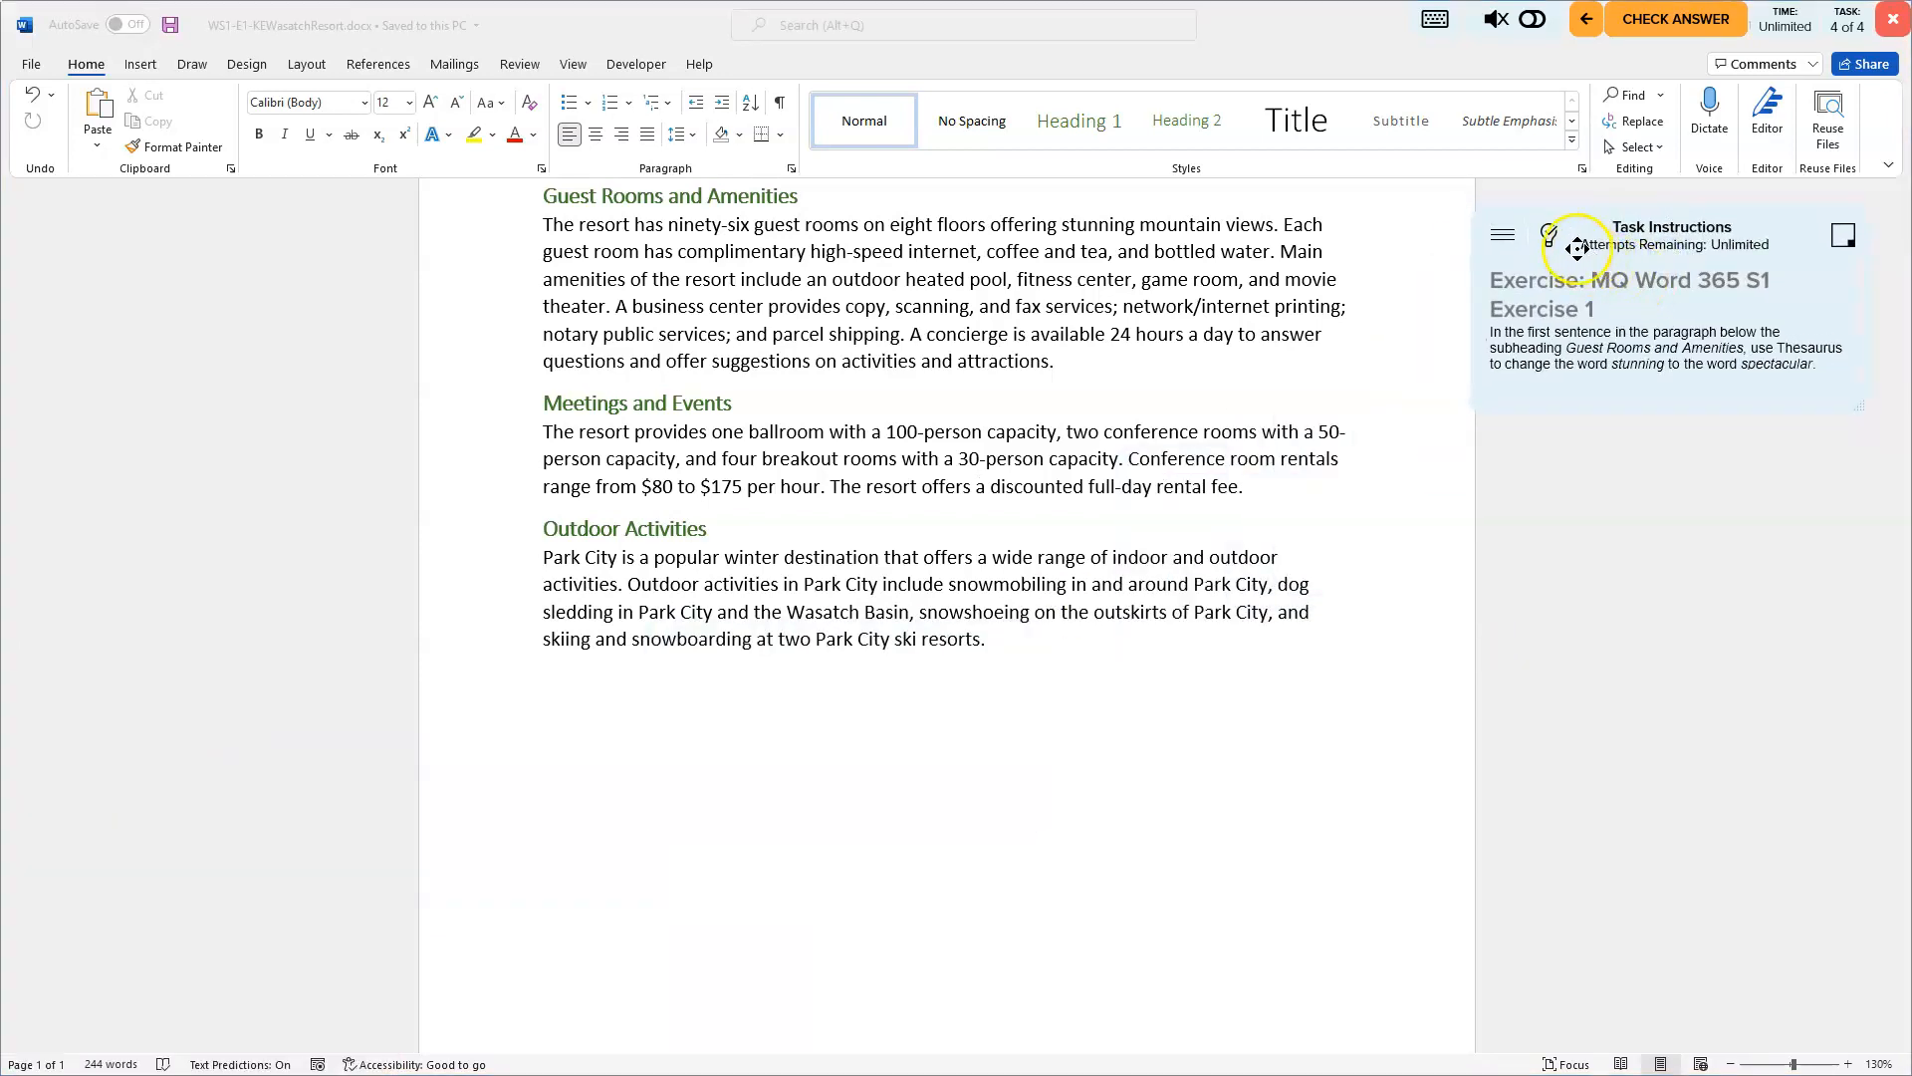
pyautogui.click(1550, 237)
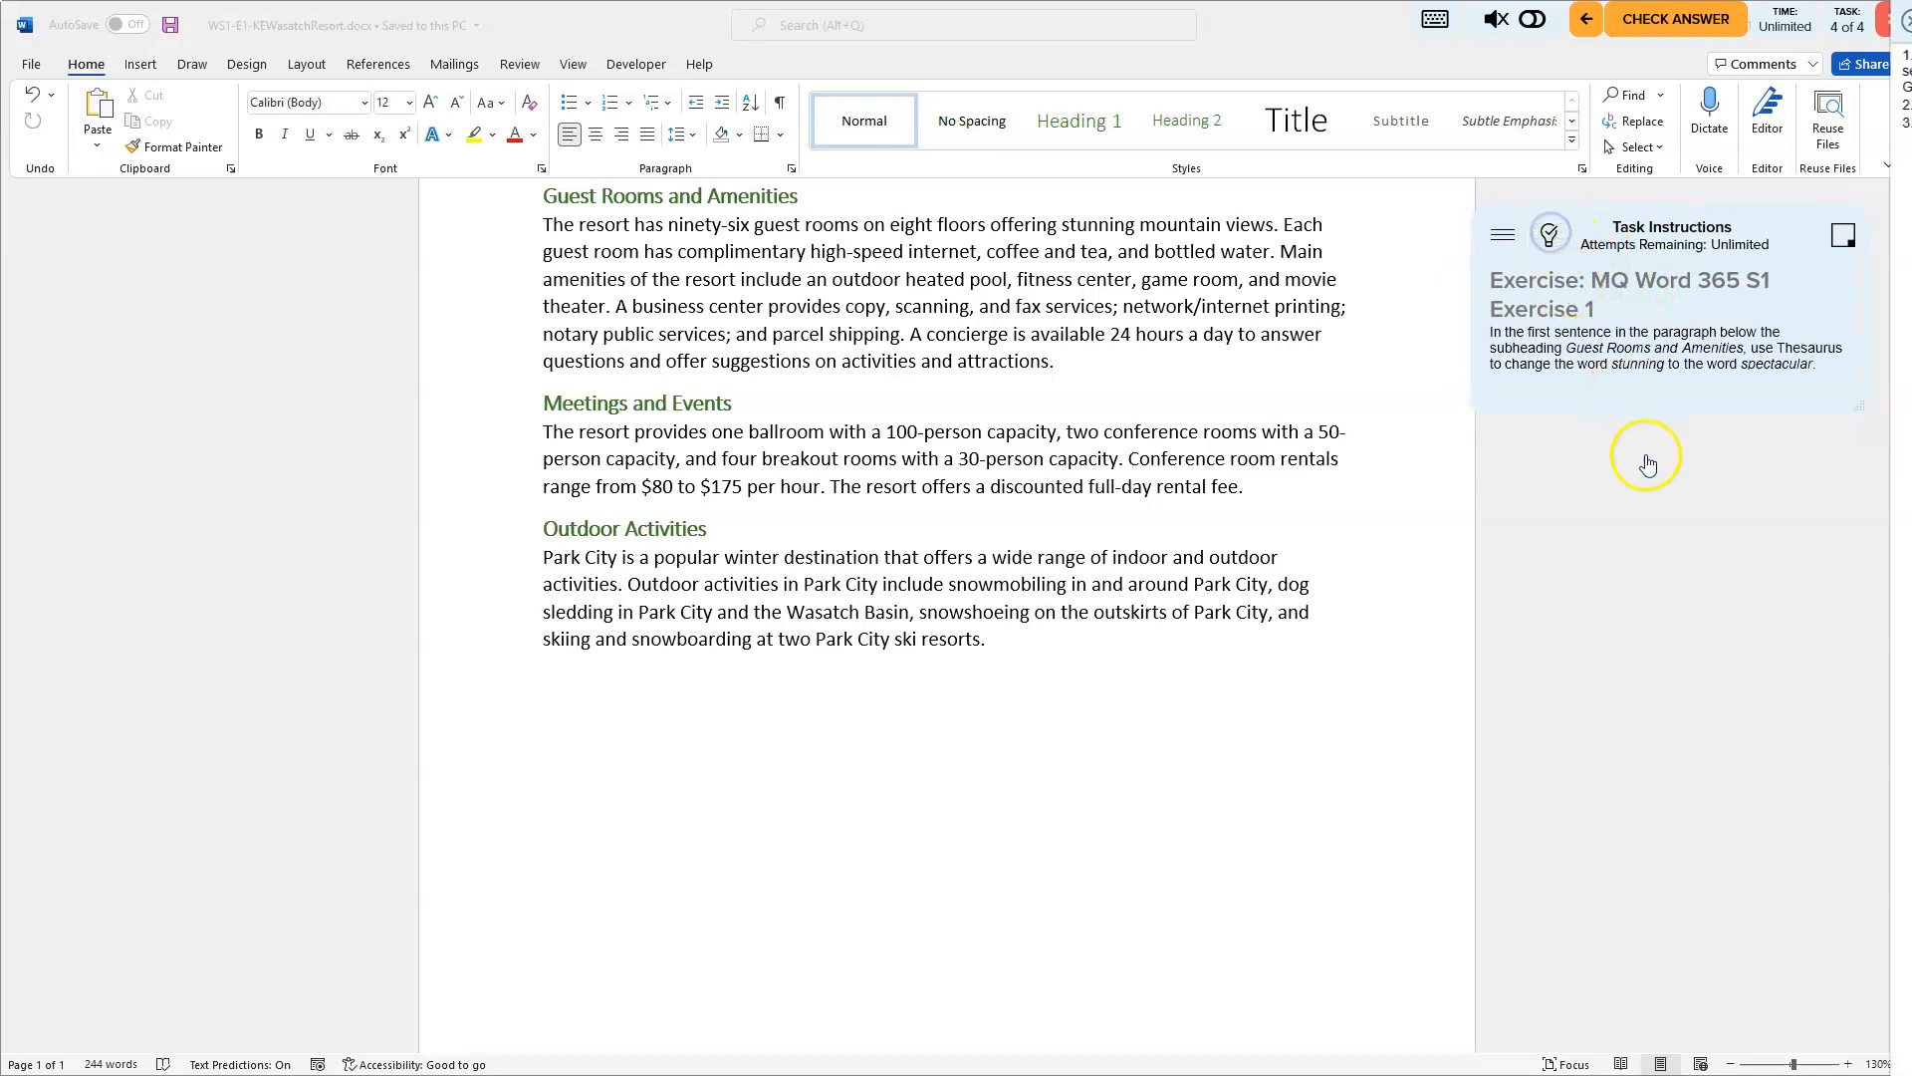
pyautogui.click(1646, 458)
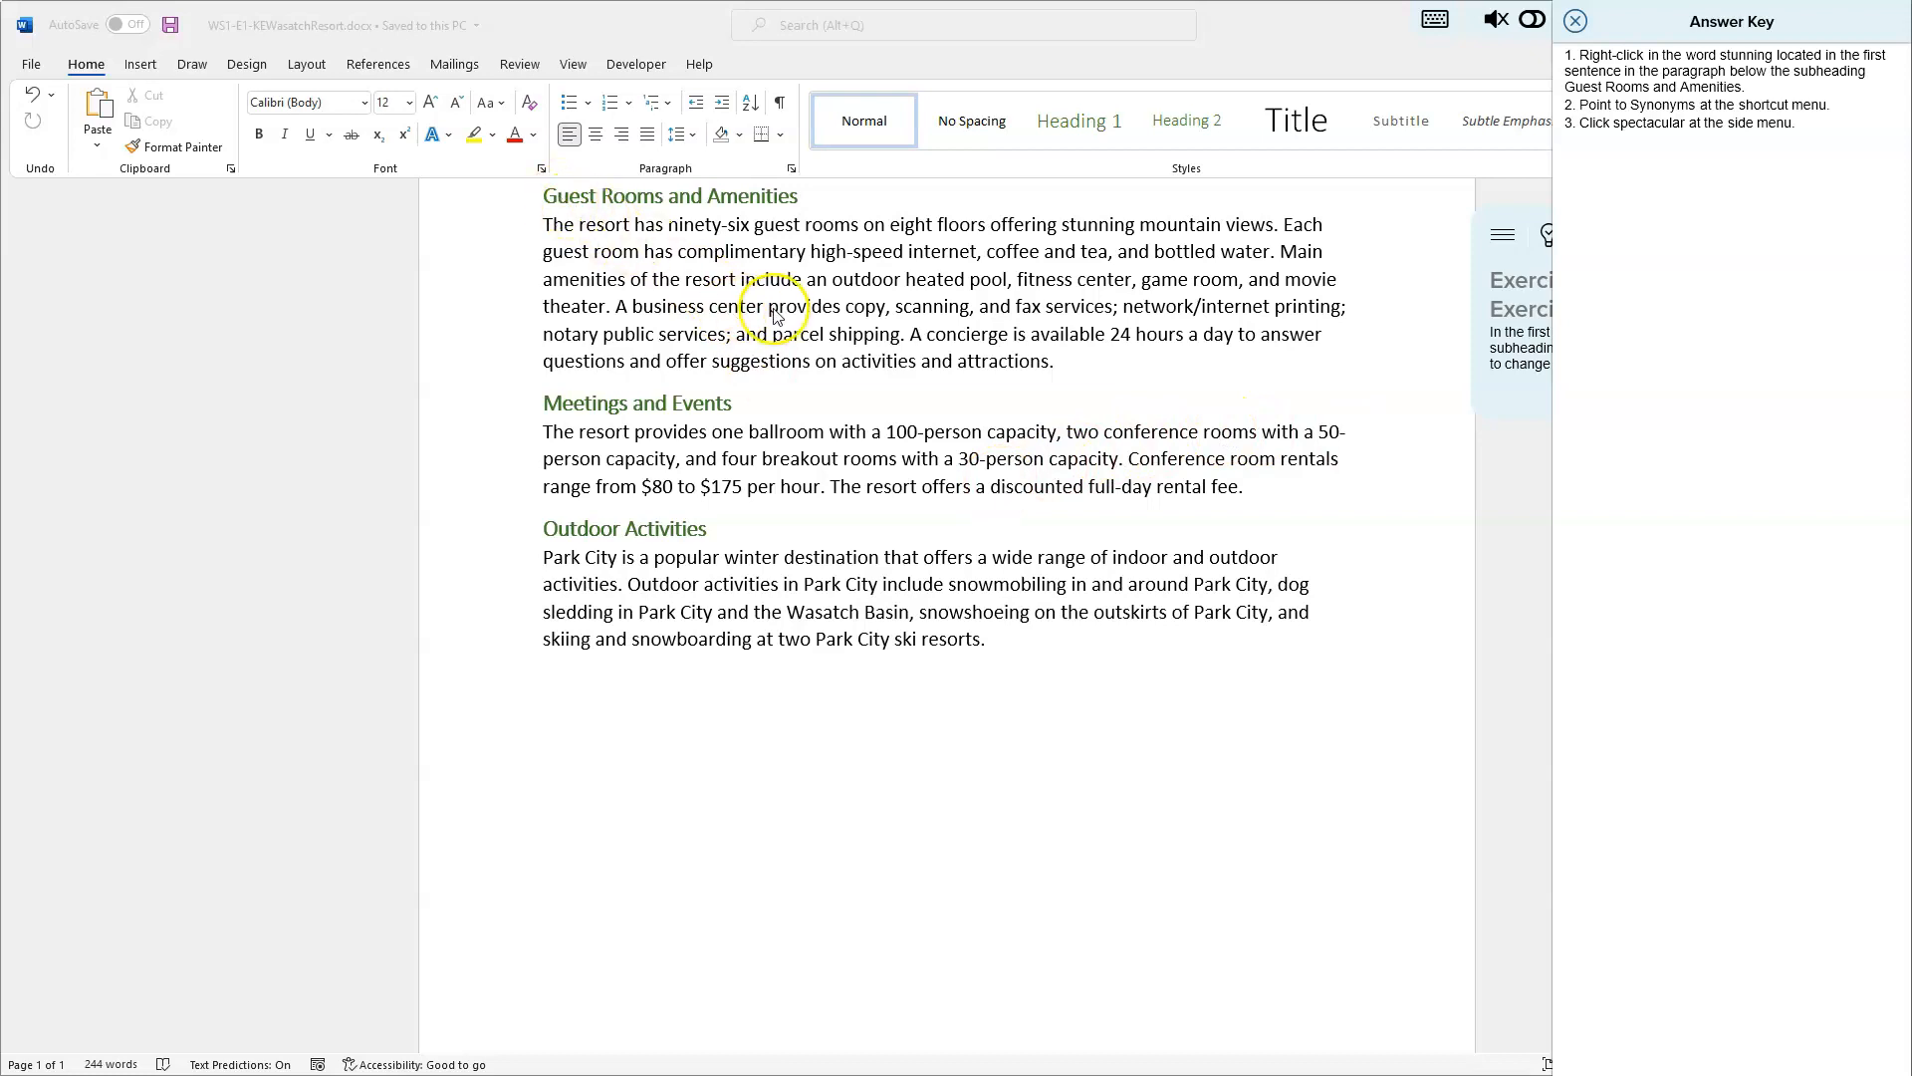
pyautogui.scroll(2, 776, 315)
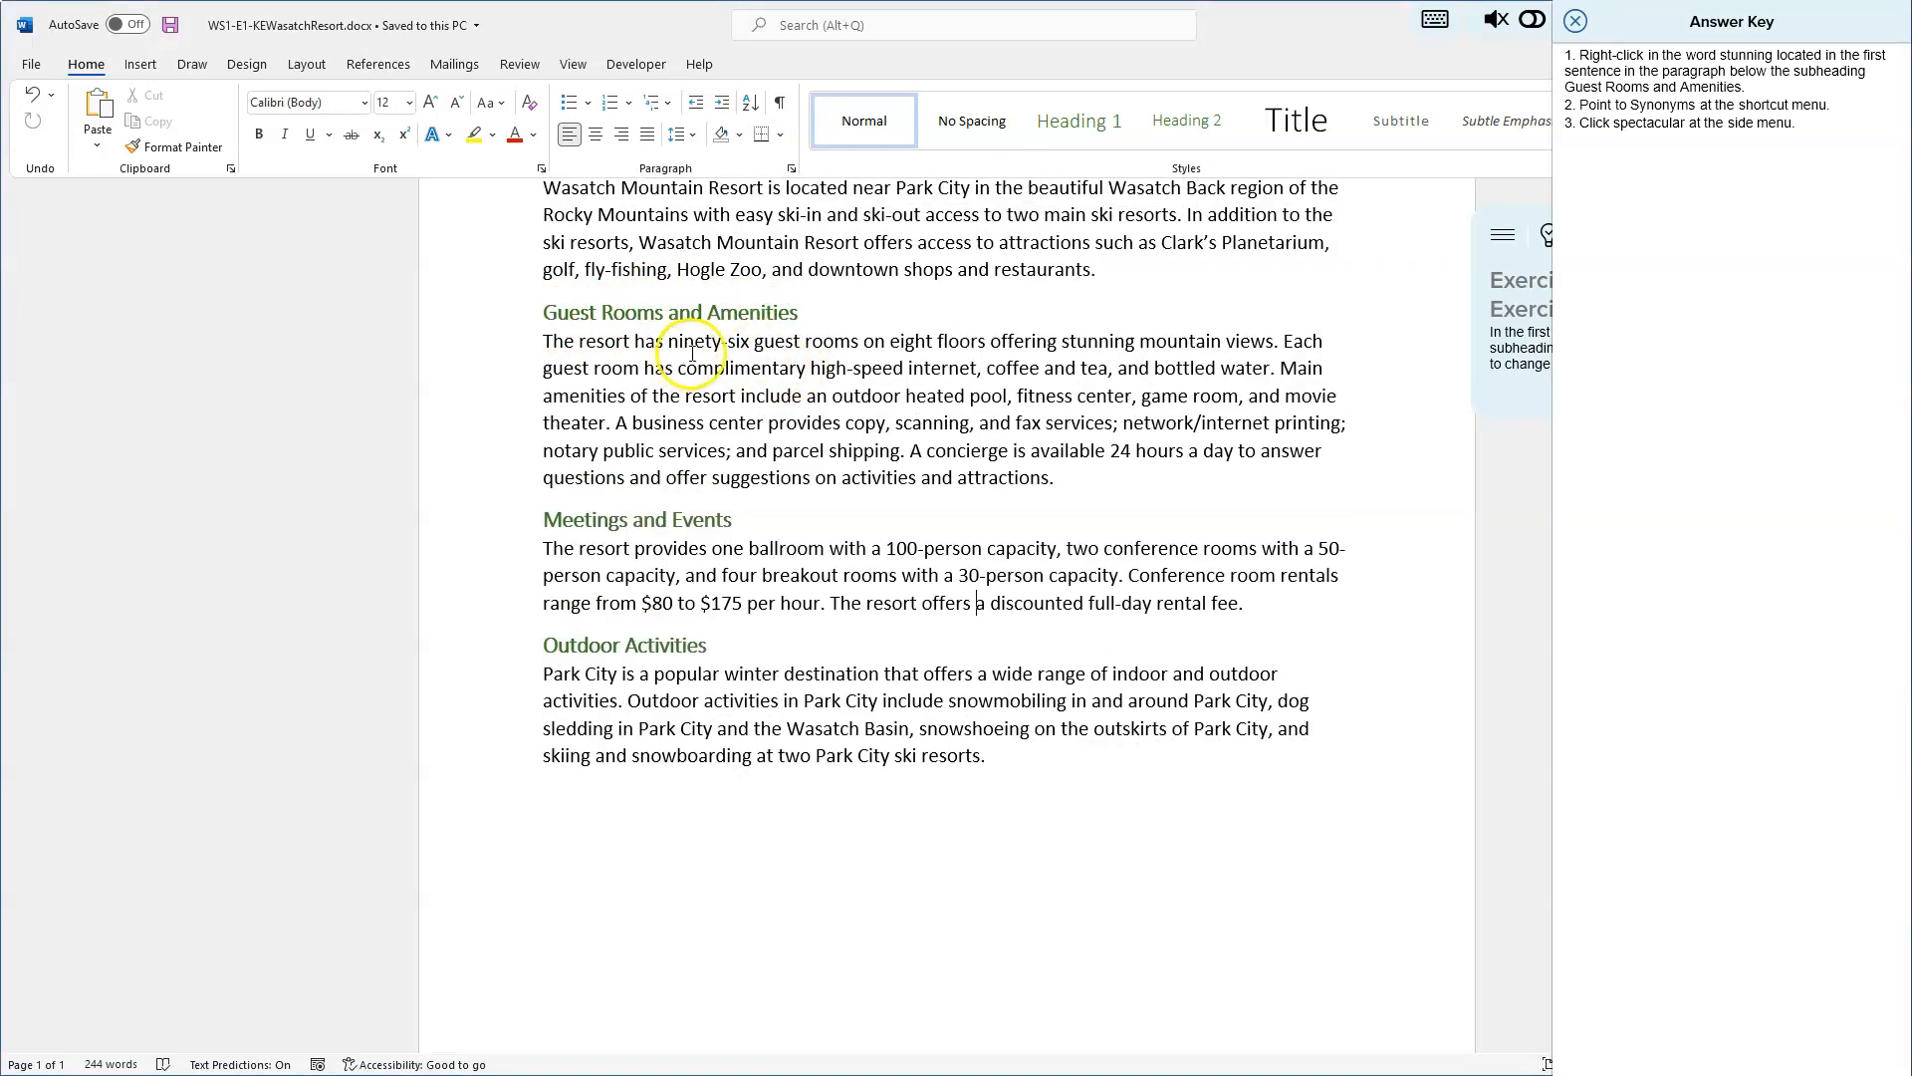
pyautogui.rightClick(1096, 341)
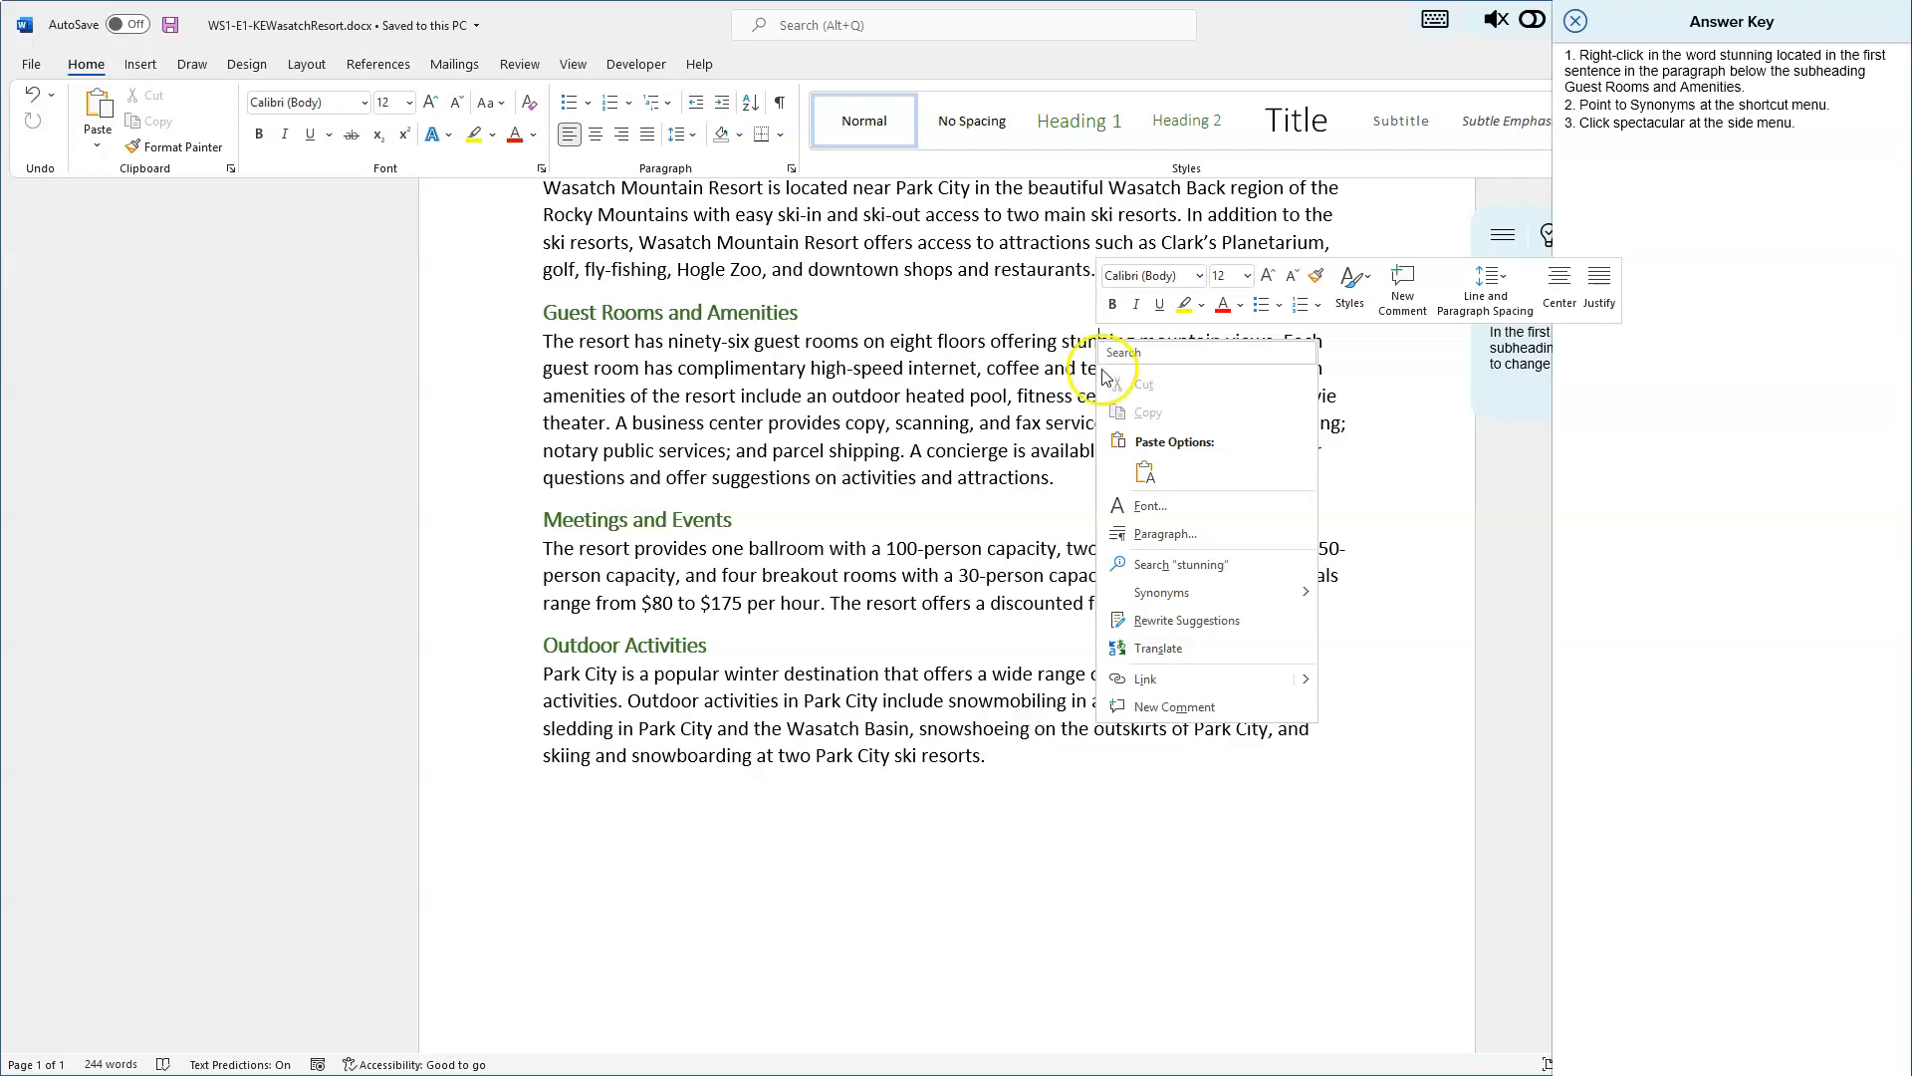
pyautogui.moveTo(1178, 598)
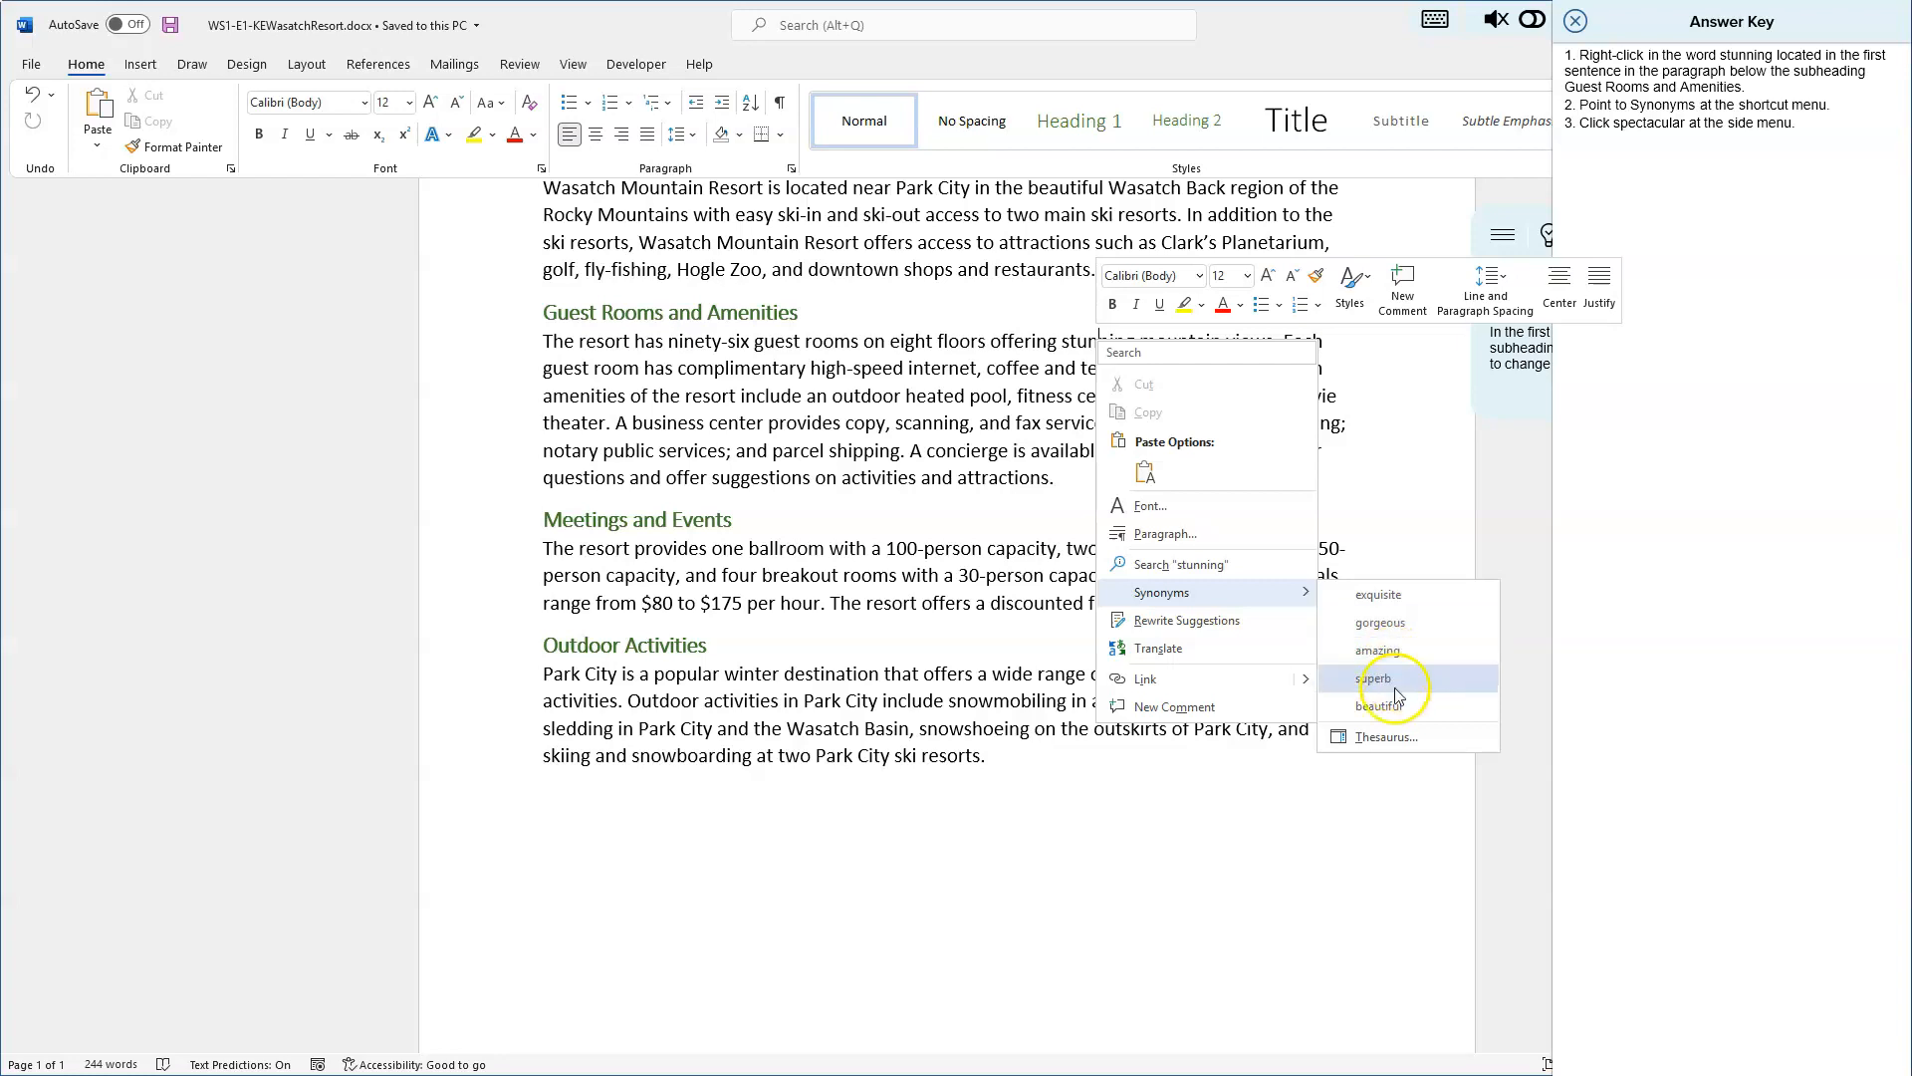
pyautogui.click(1182, 841)
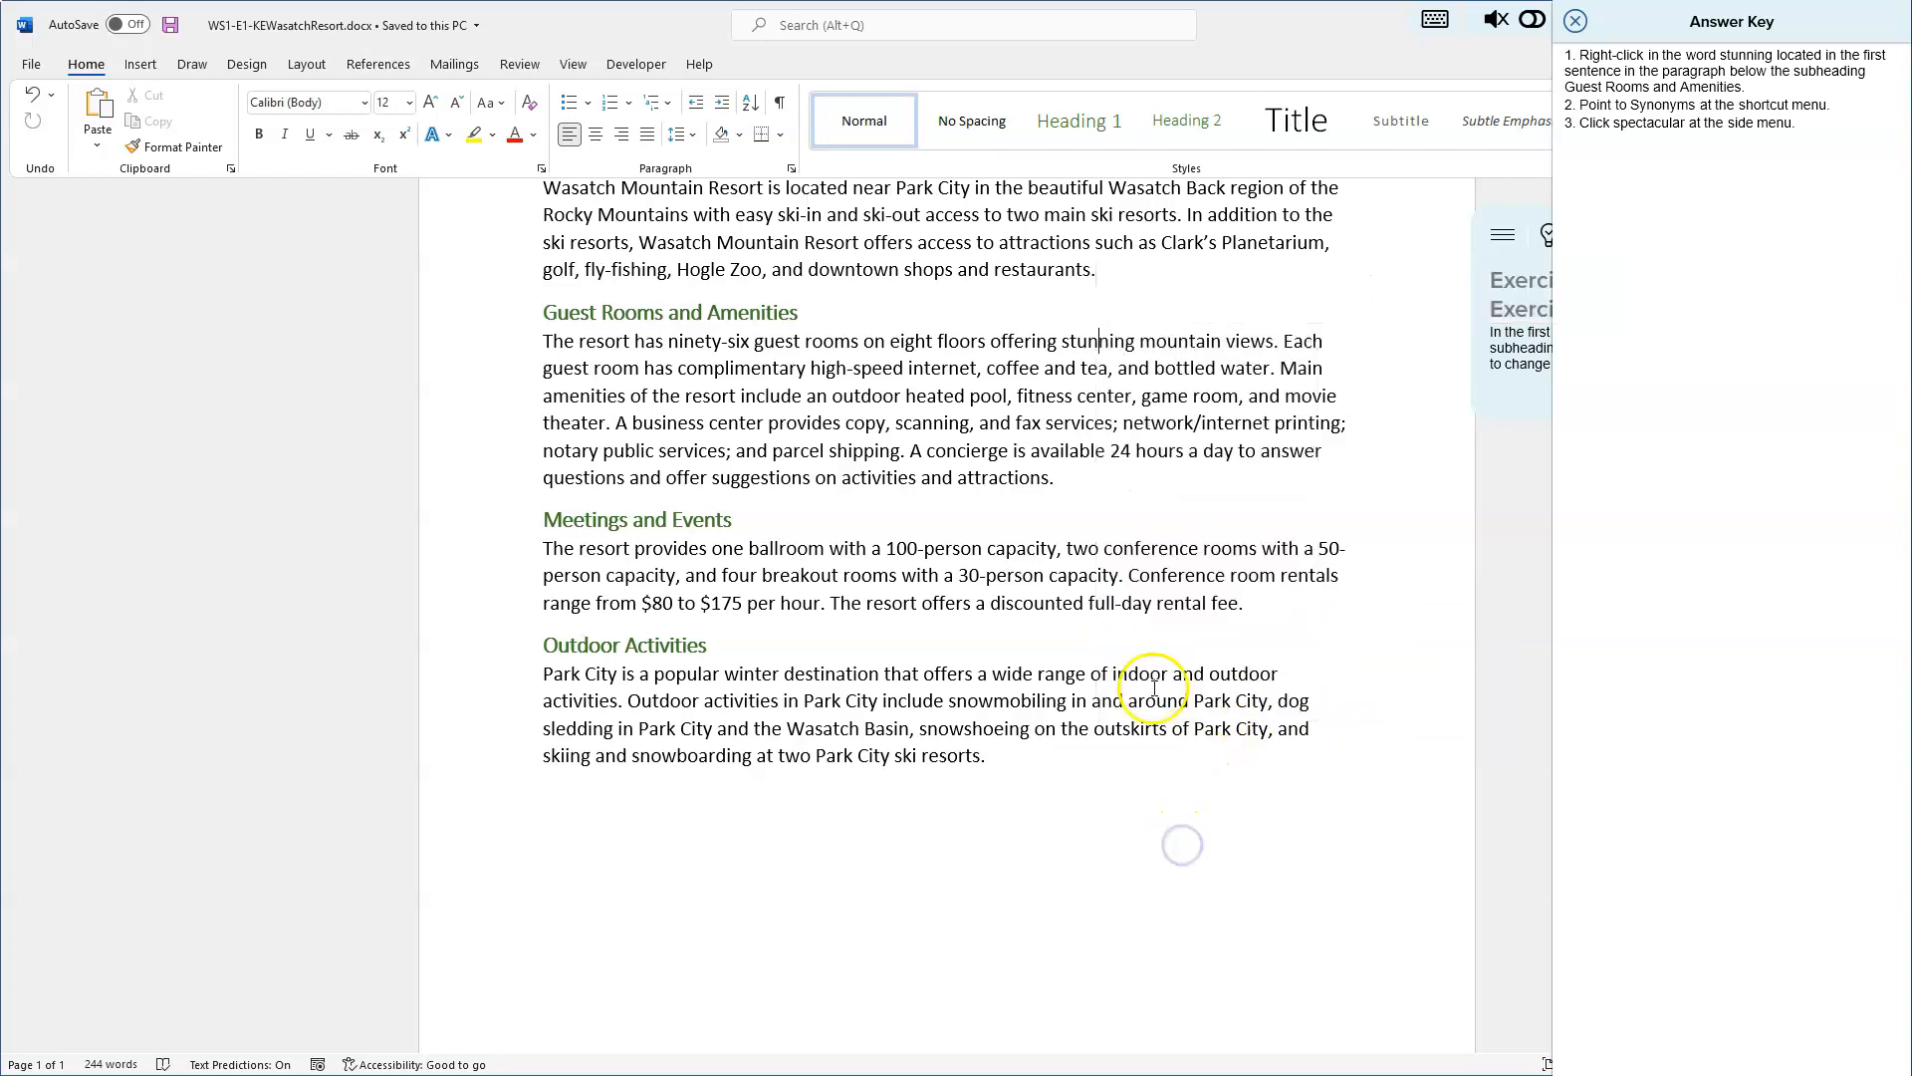
# - Open the Thesaurus for a partial selection of the word stunning in the Guest Rooms and Amenities paragraph
pyautogui.moveTo(1077, 341); pyautogui.dragTo(1094, 345)
pyautogui.rightClick(1092, 345)
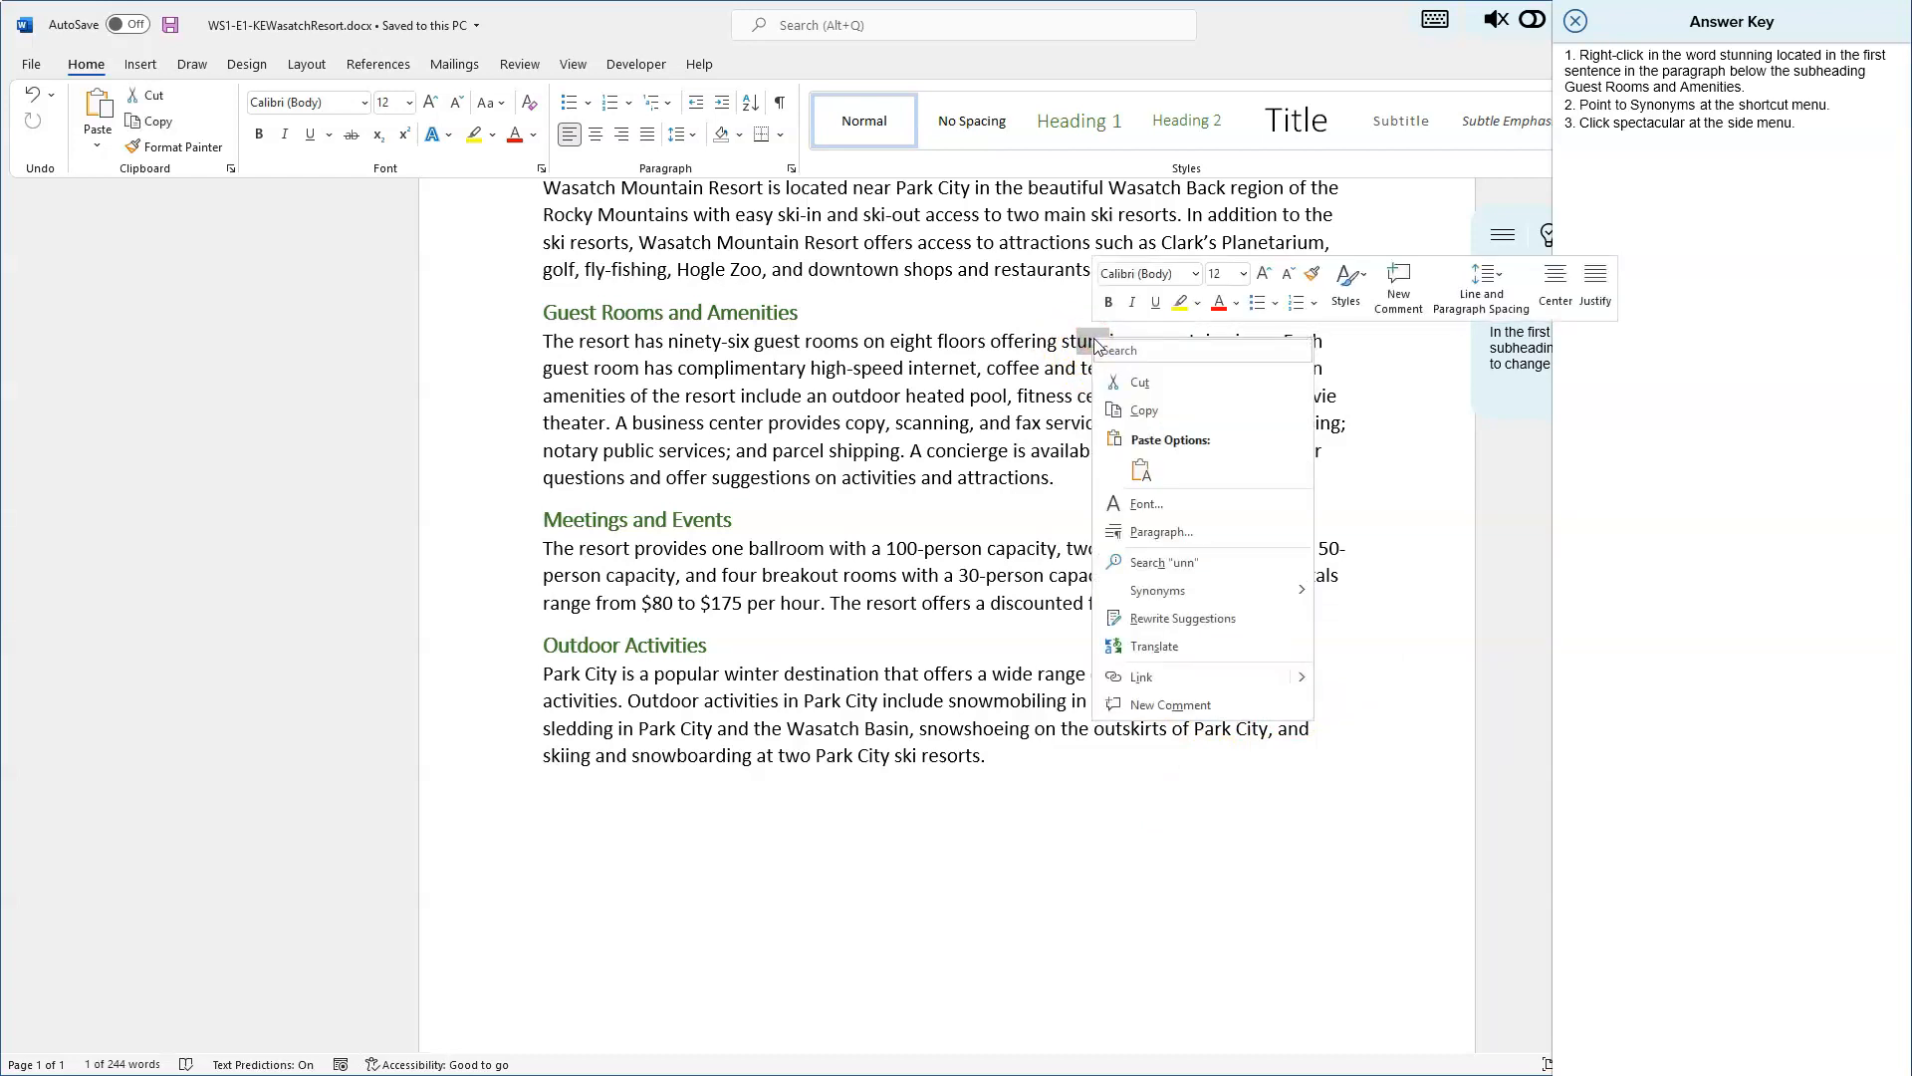
pyautogui.moveTo(1191, 595)
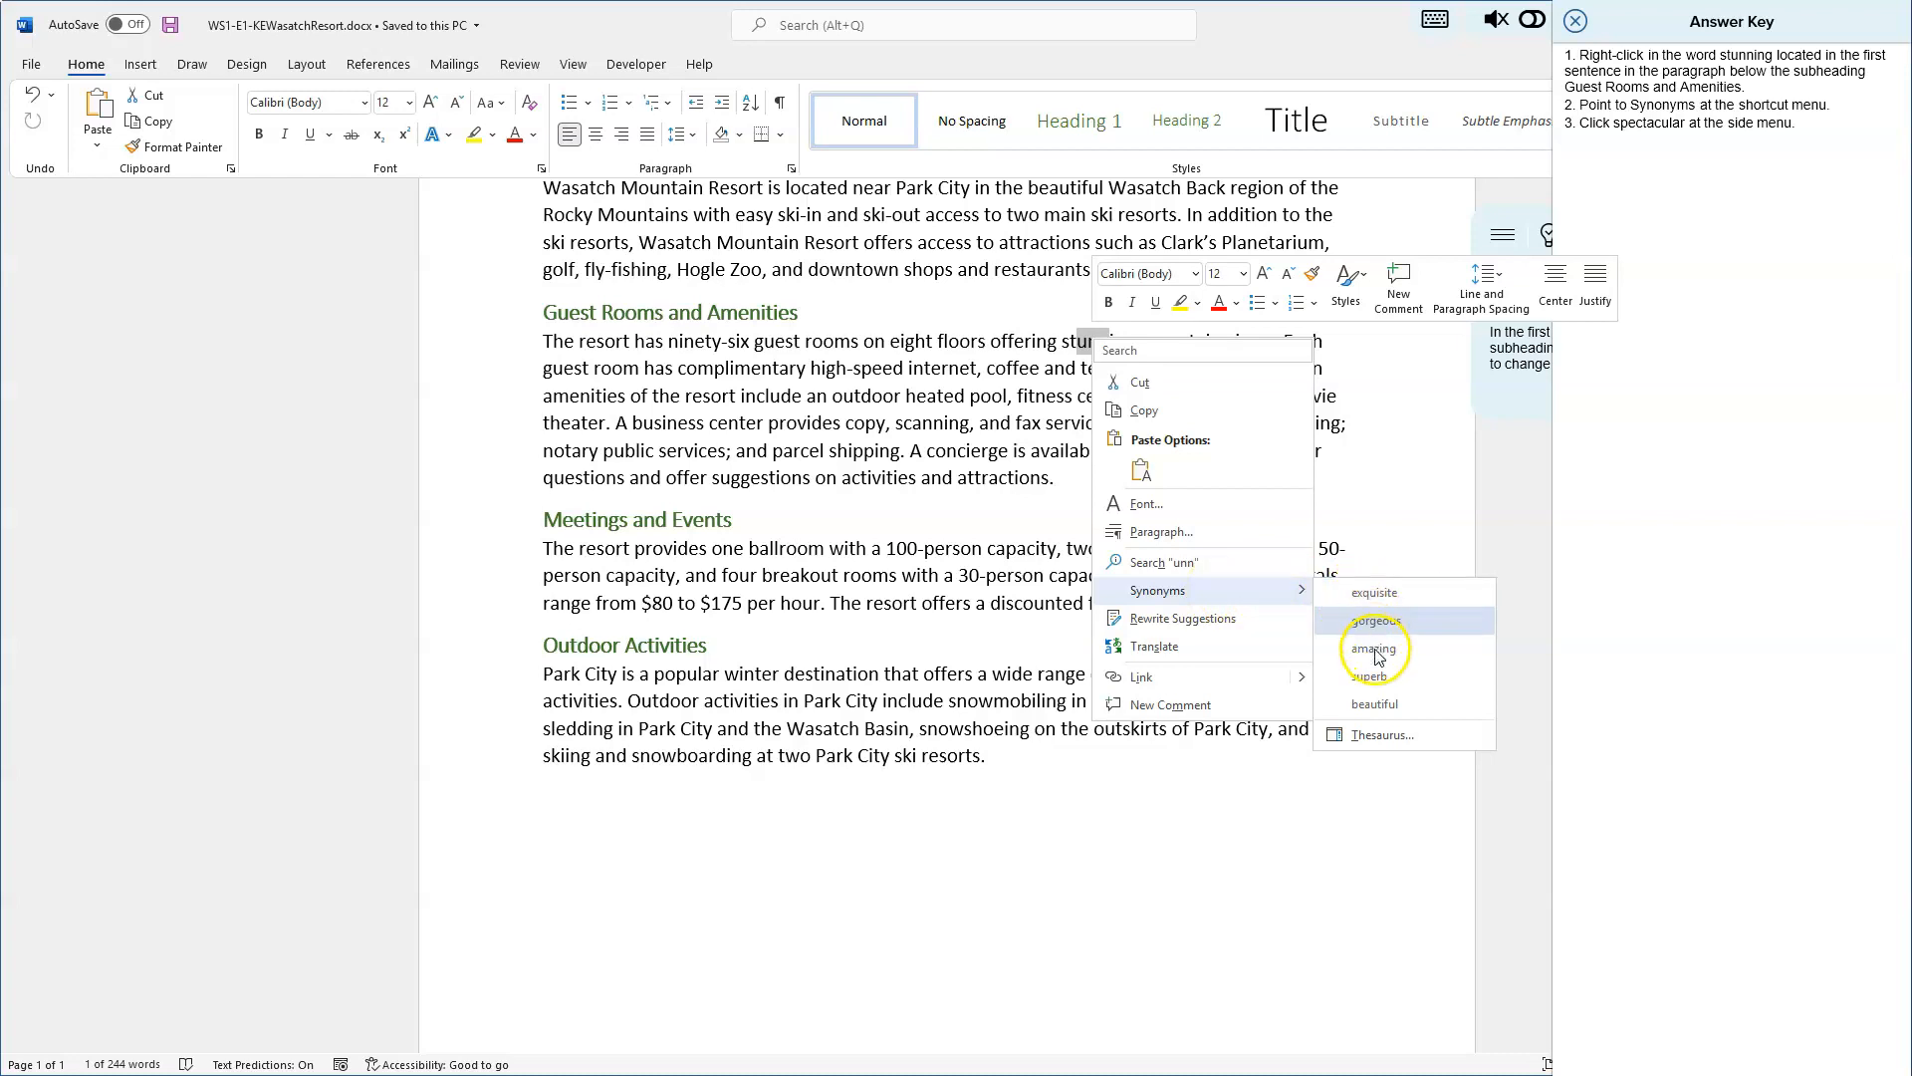
pyautogui.click(1370, 734)
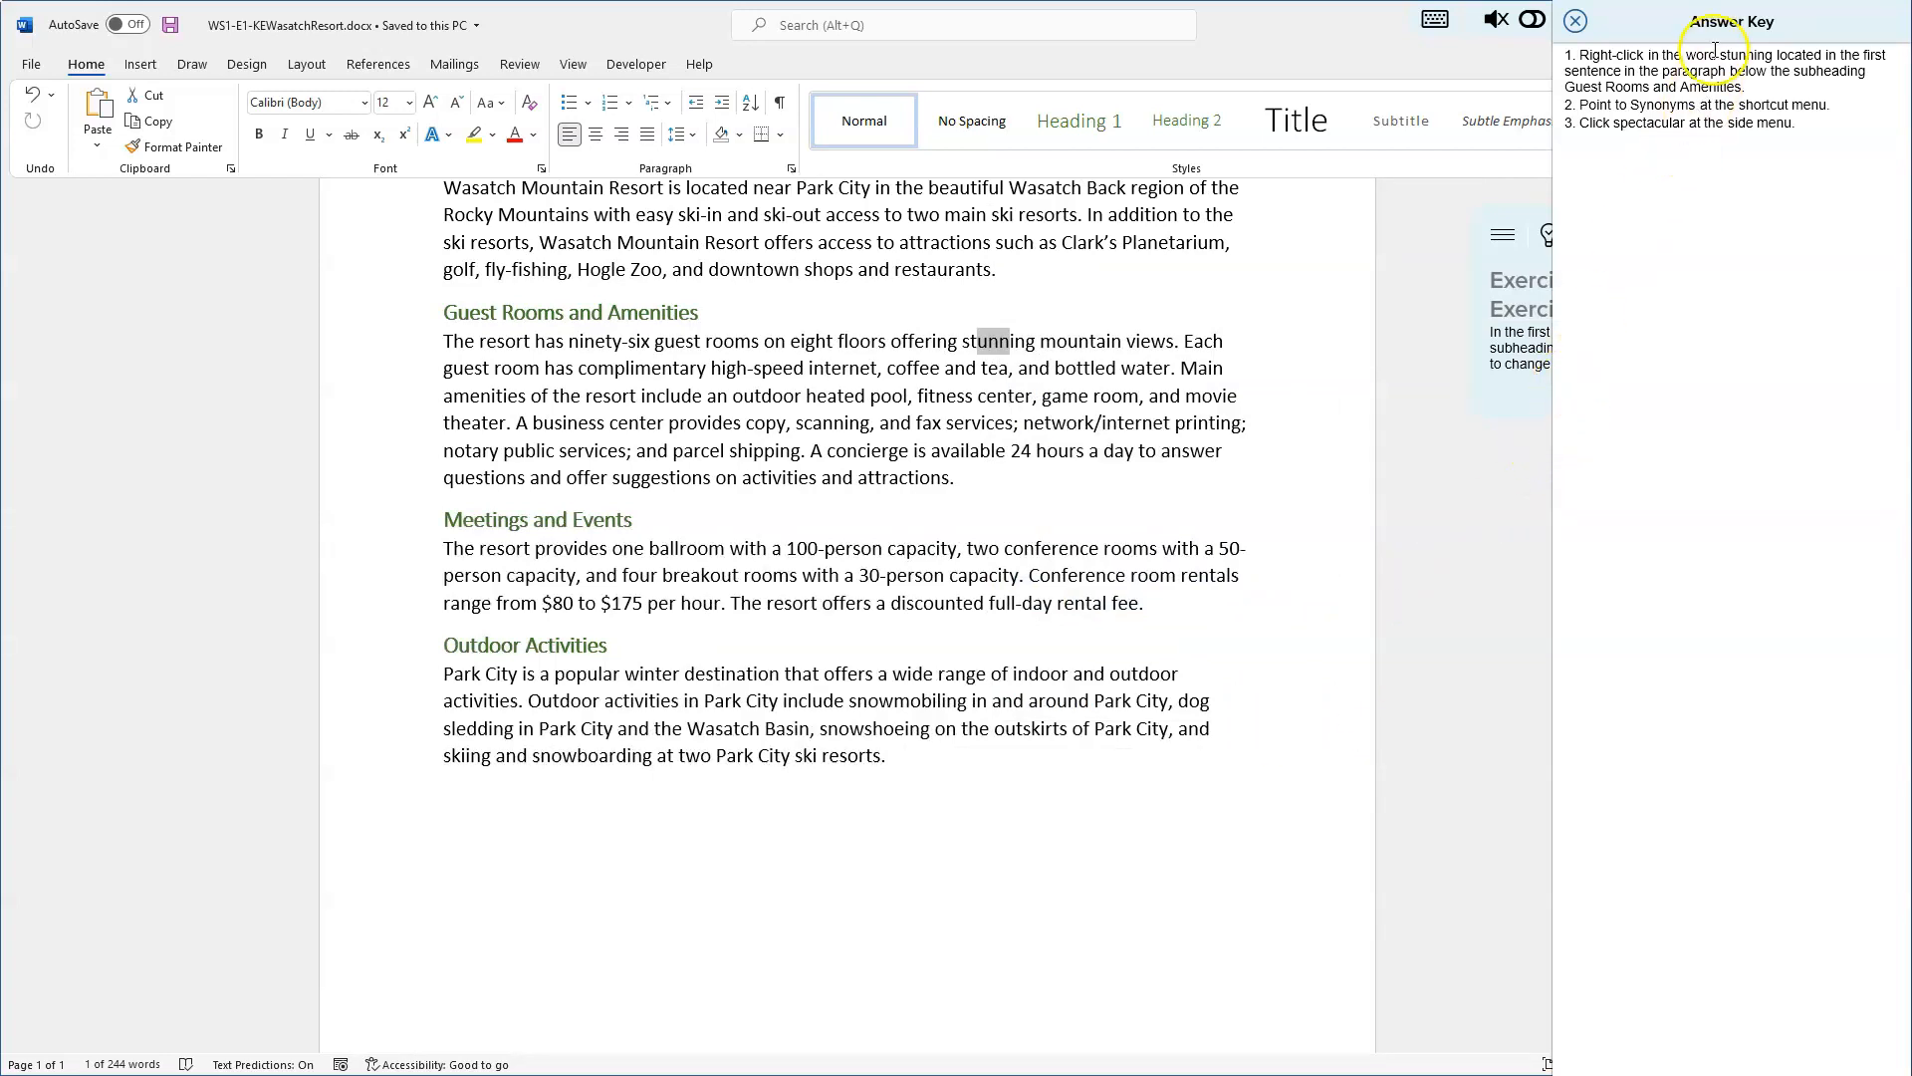
# - Move the Answer Key pane and the task instructions box out of the way of the document
pyautogui.moveTo(1725, 21); pyautogui.dragTo(1099, 278)
pyautogui.moveTo(1672, 237); pyautogui.dragTo(1467, 543)
pyautogui.click(1785, 237)
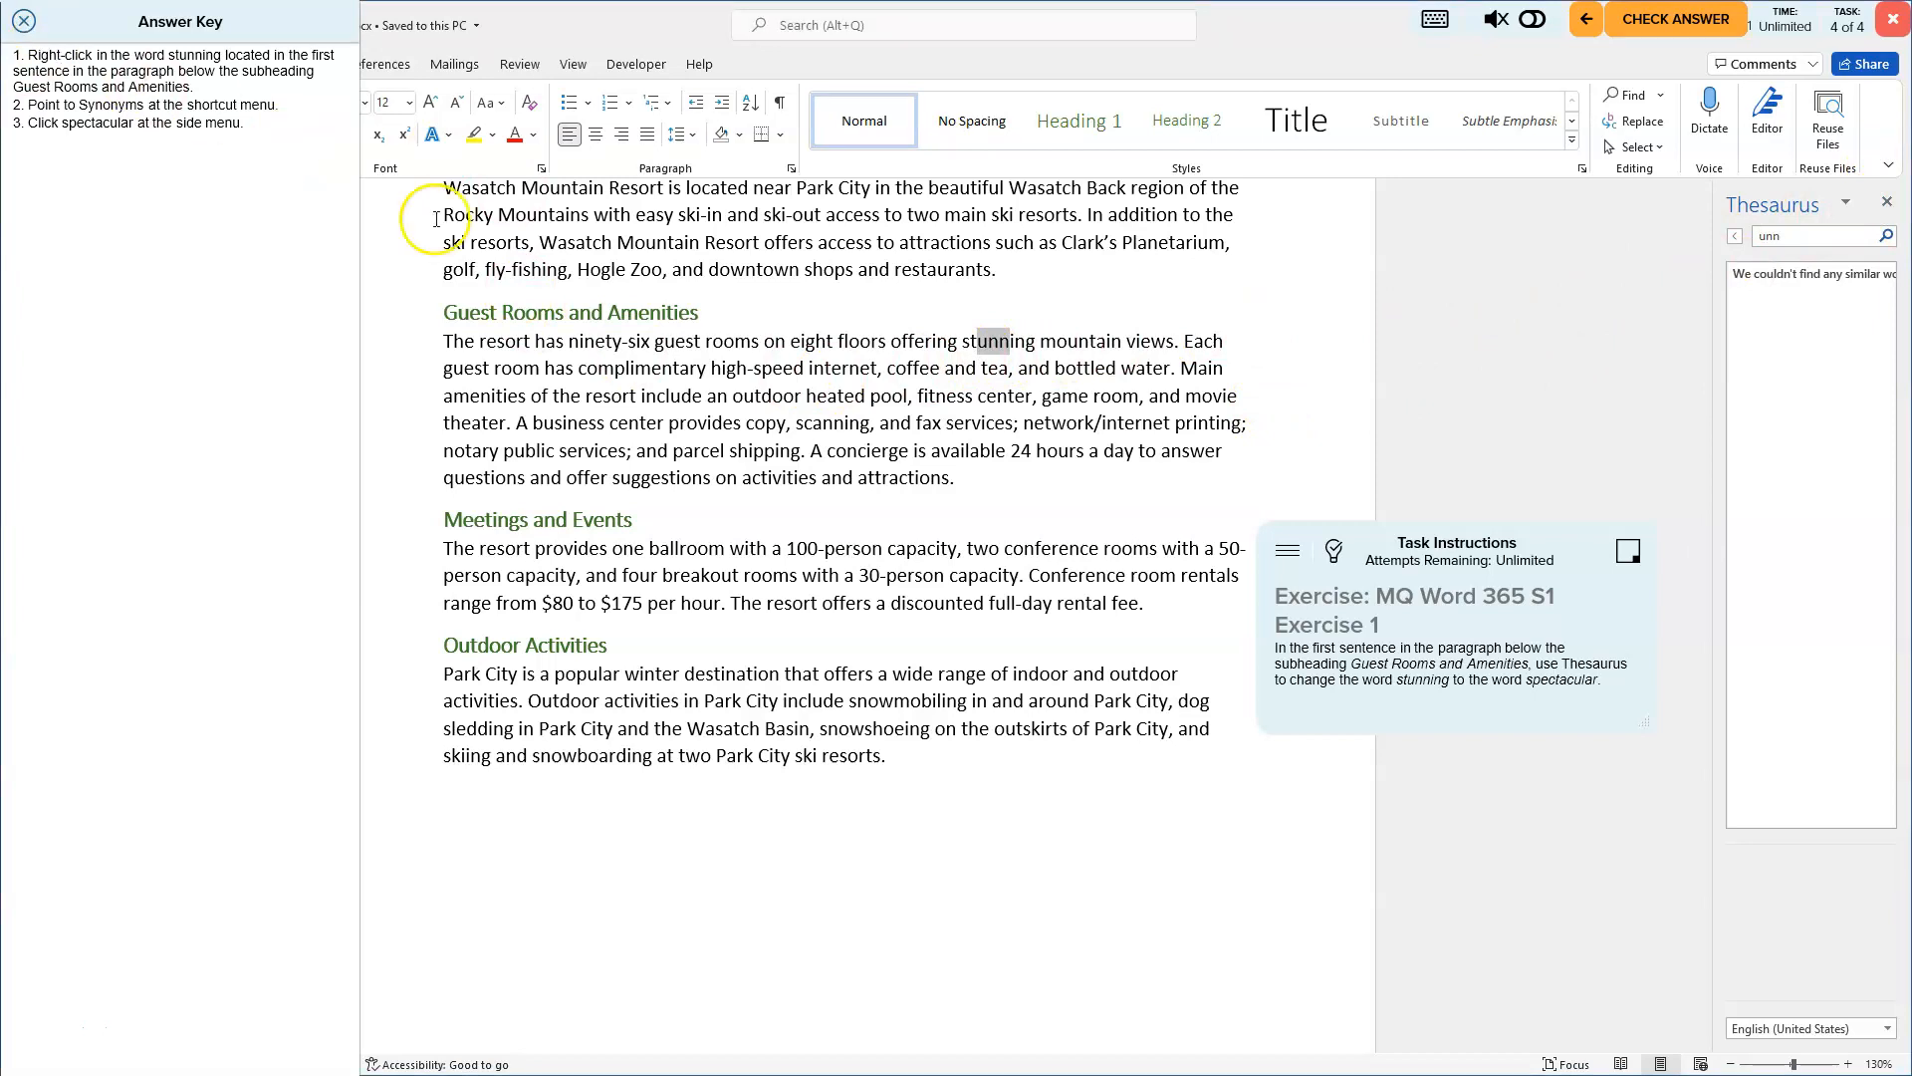
# - Look up stunning in the Thesaurus and insert the synonym spectacular from the results list
pyautogui.click(966, 341)
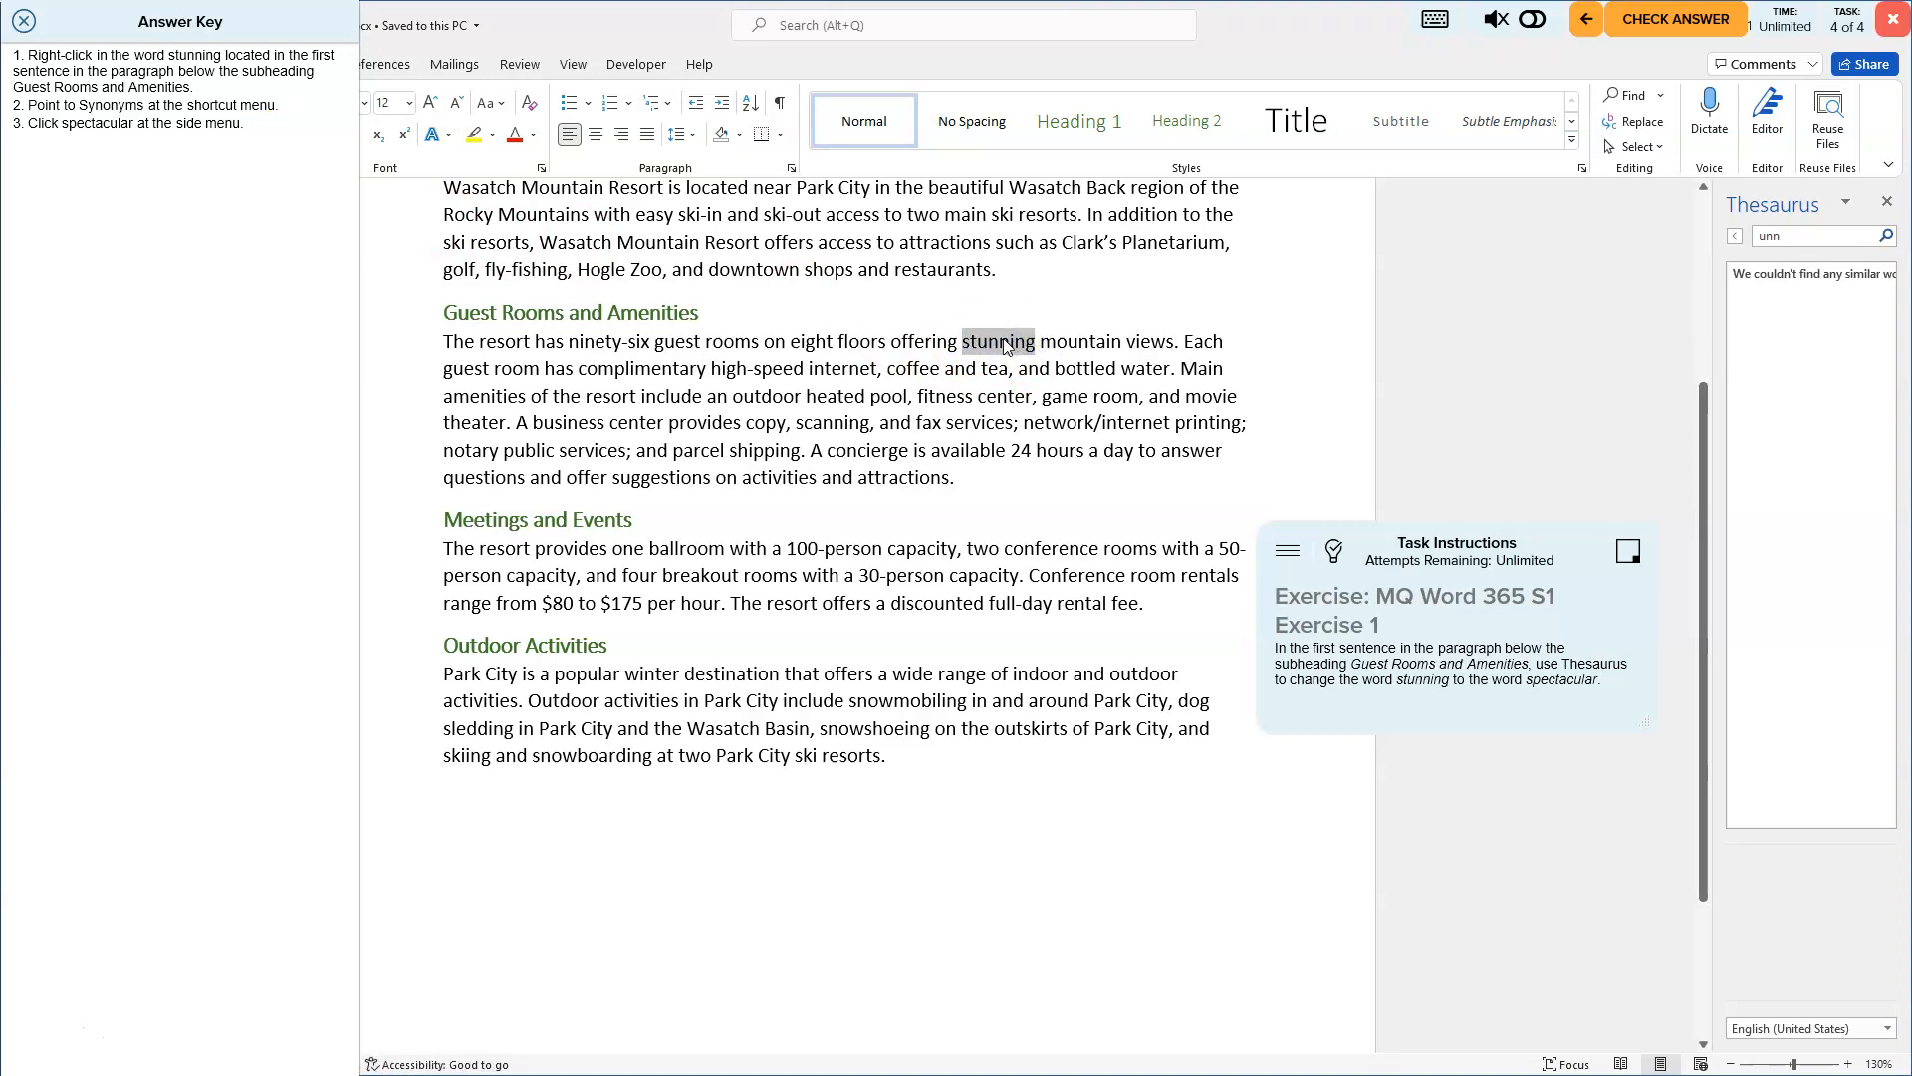
pyautogui.rightClick(1002, 345)
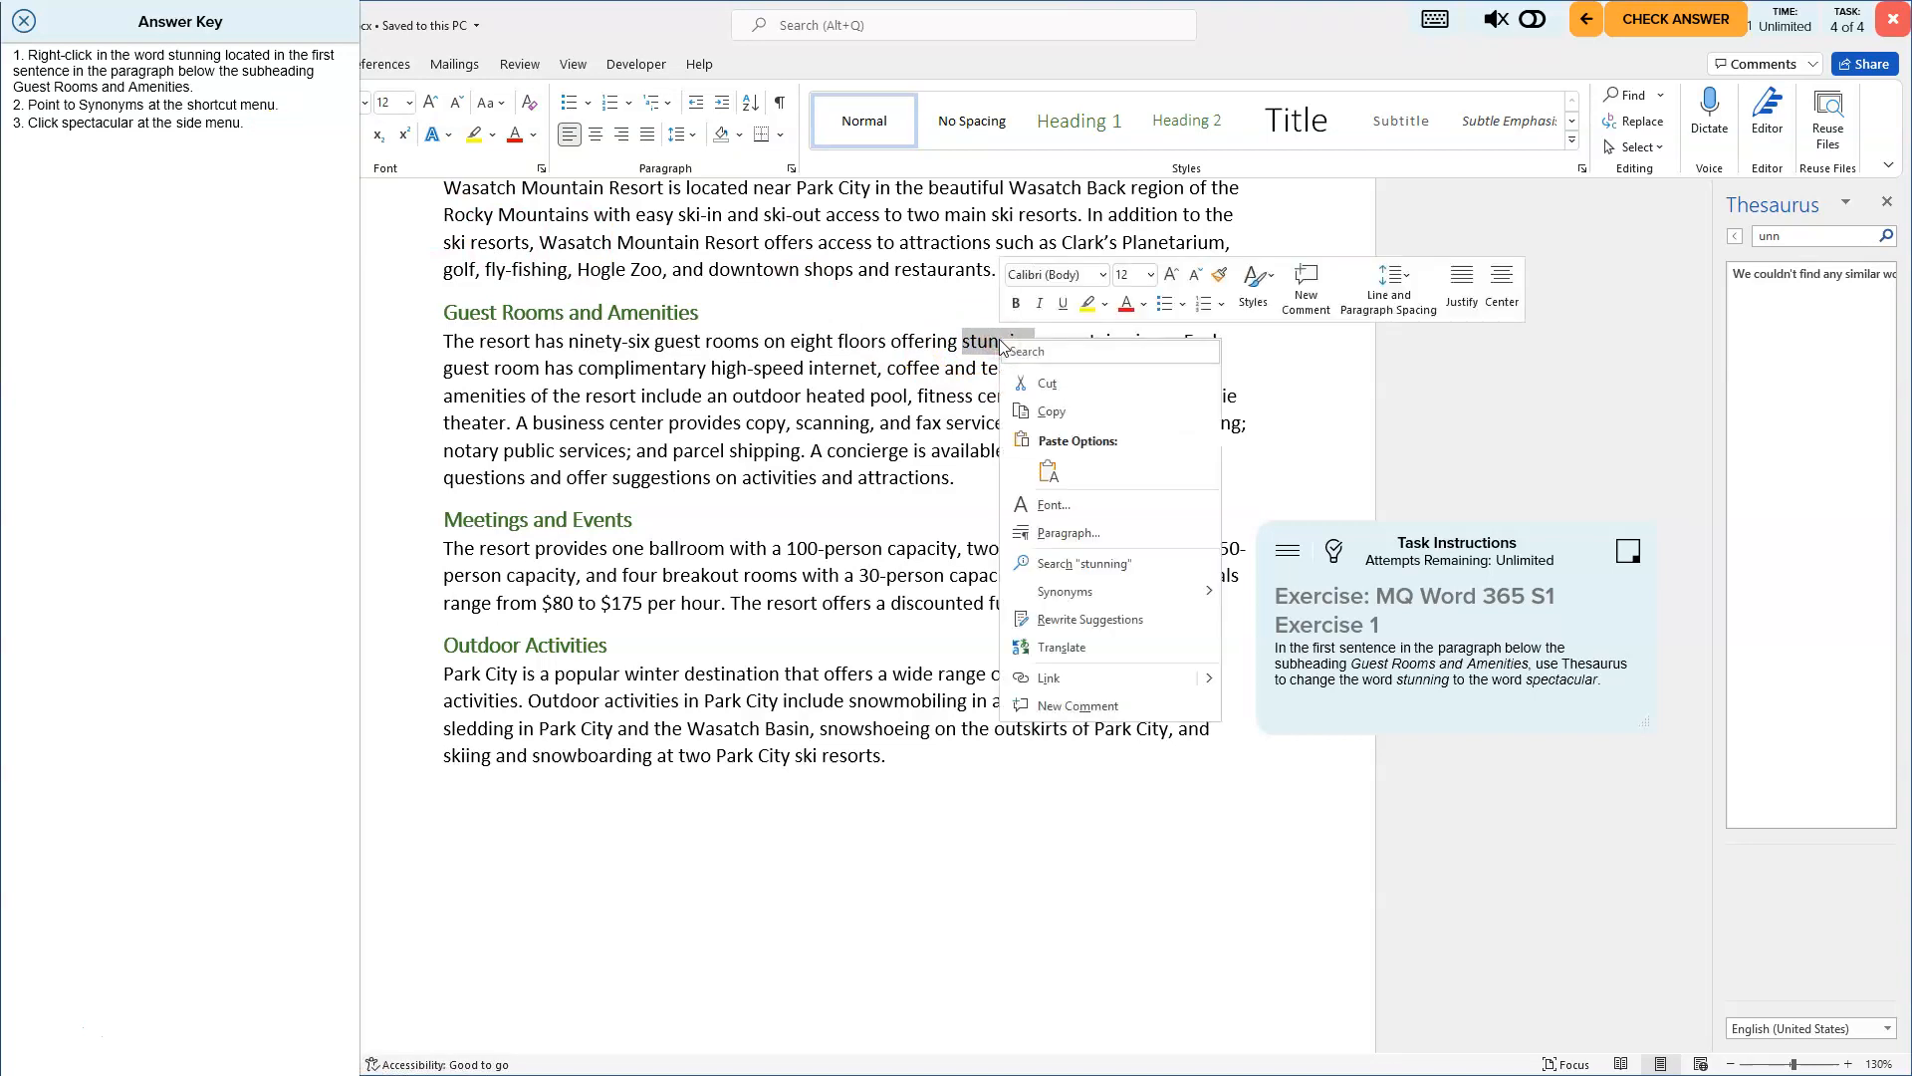
pyautogui.moveTo(1080, 595)
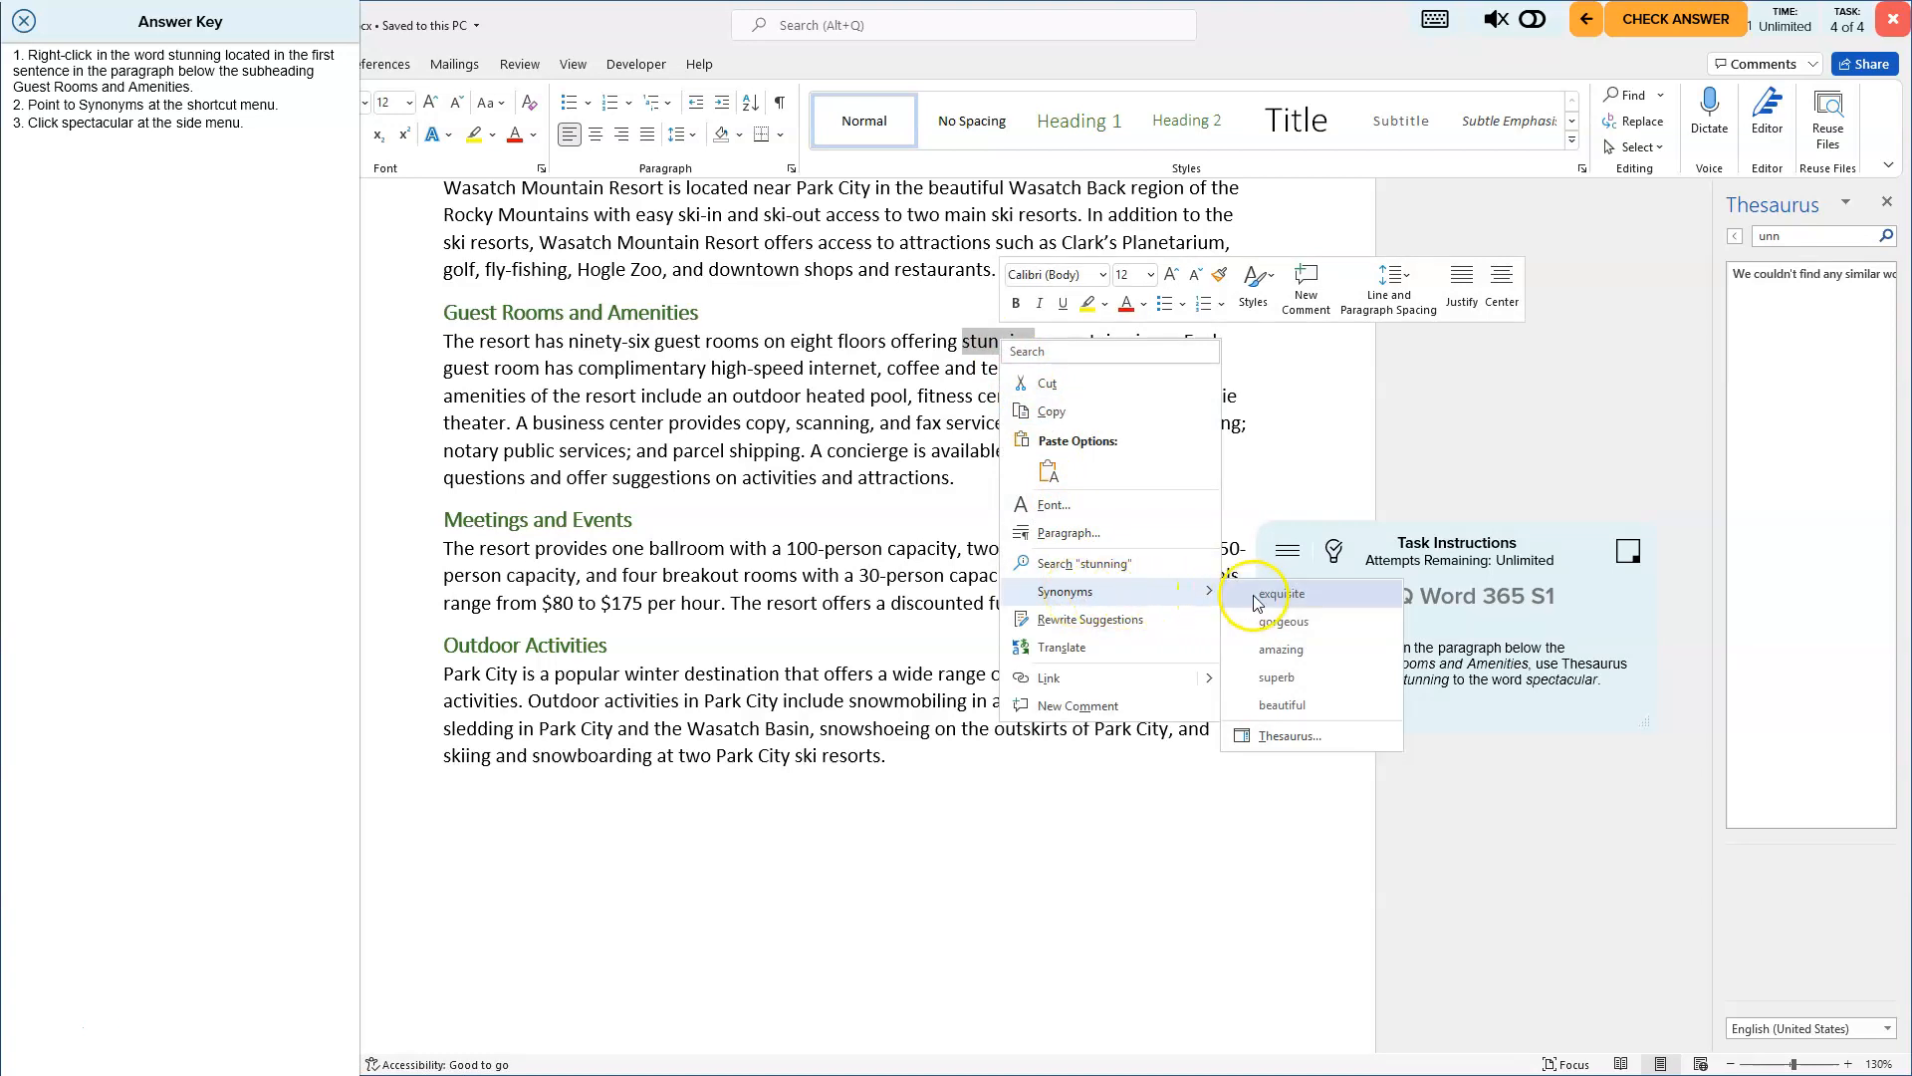
pyautogui.click(1276, 737)
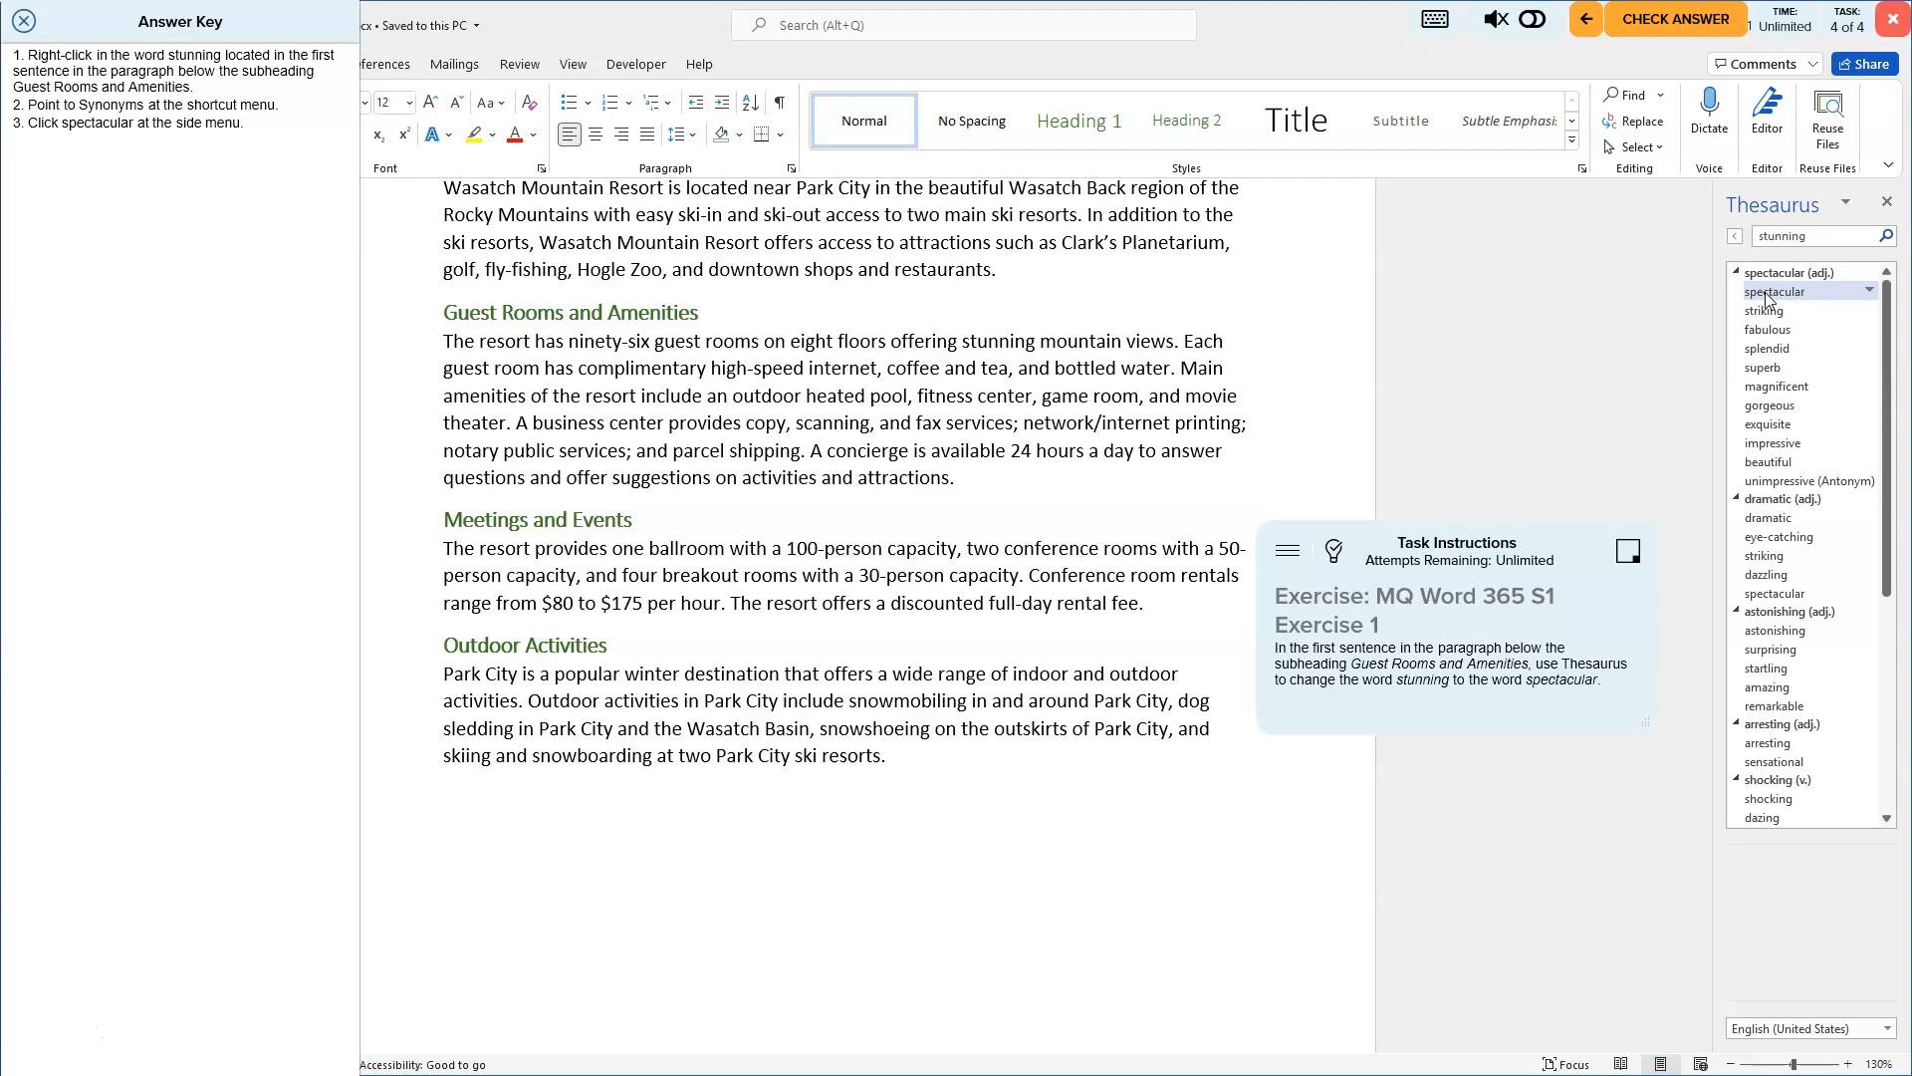
pyautogui.click(1871, 291)
pyautogui.click(1837, 315)
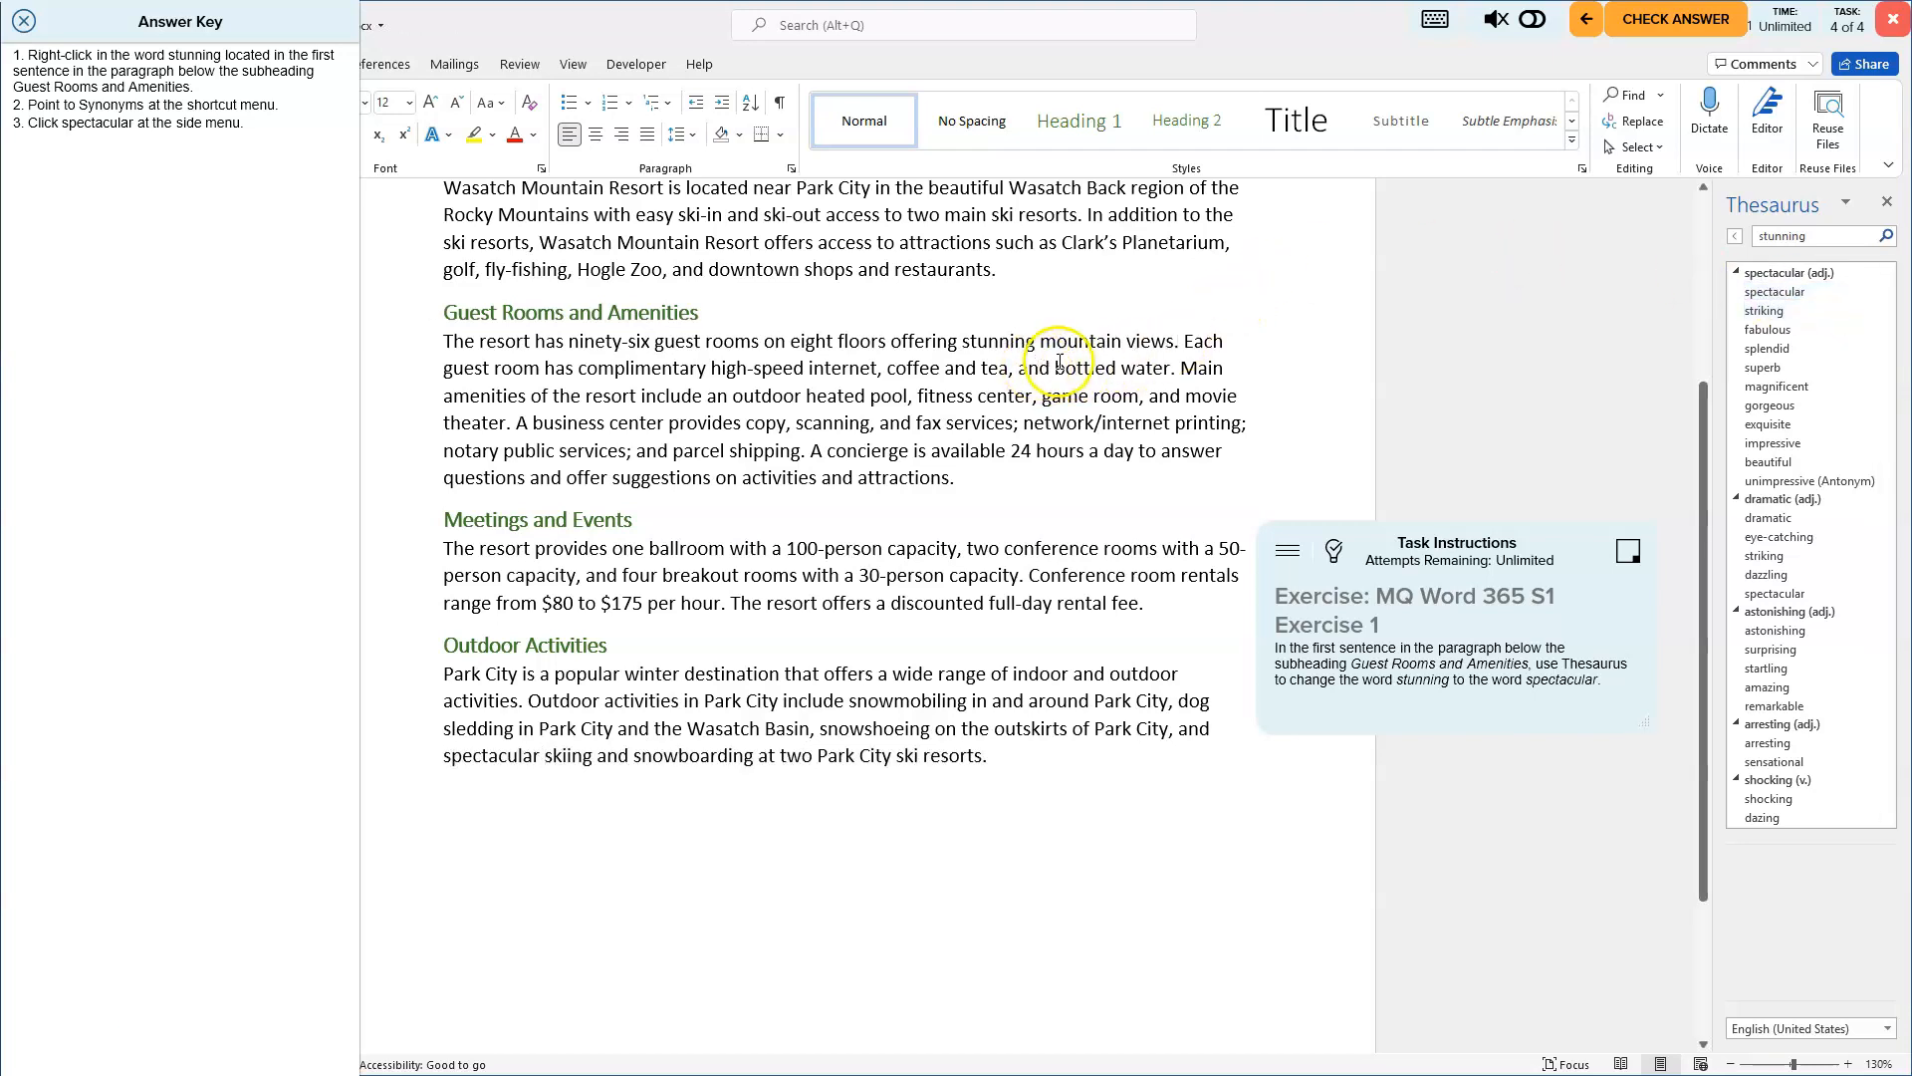
pyautogui.click(1765, 294)
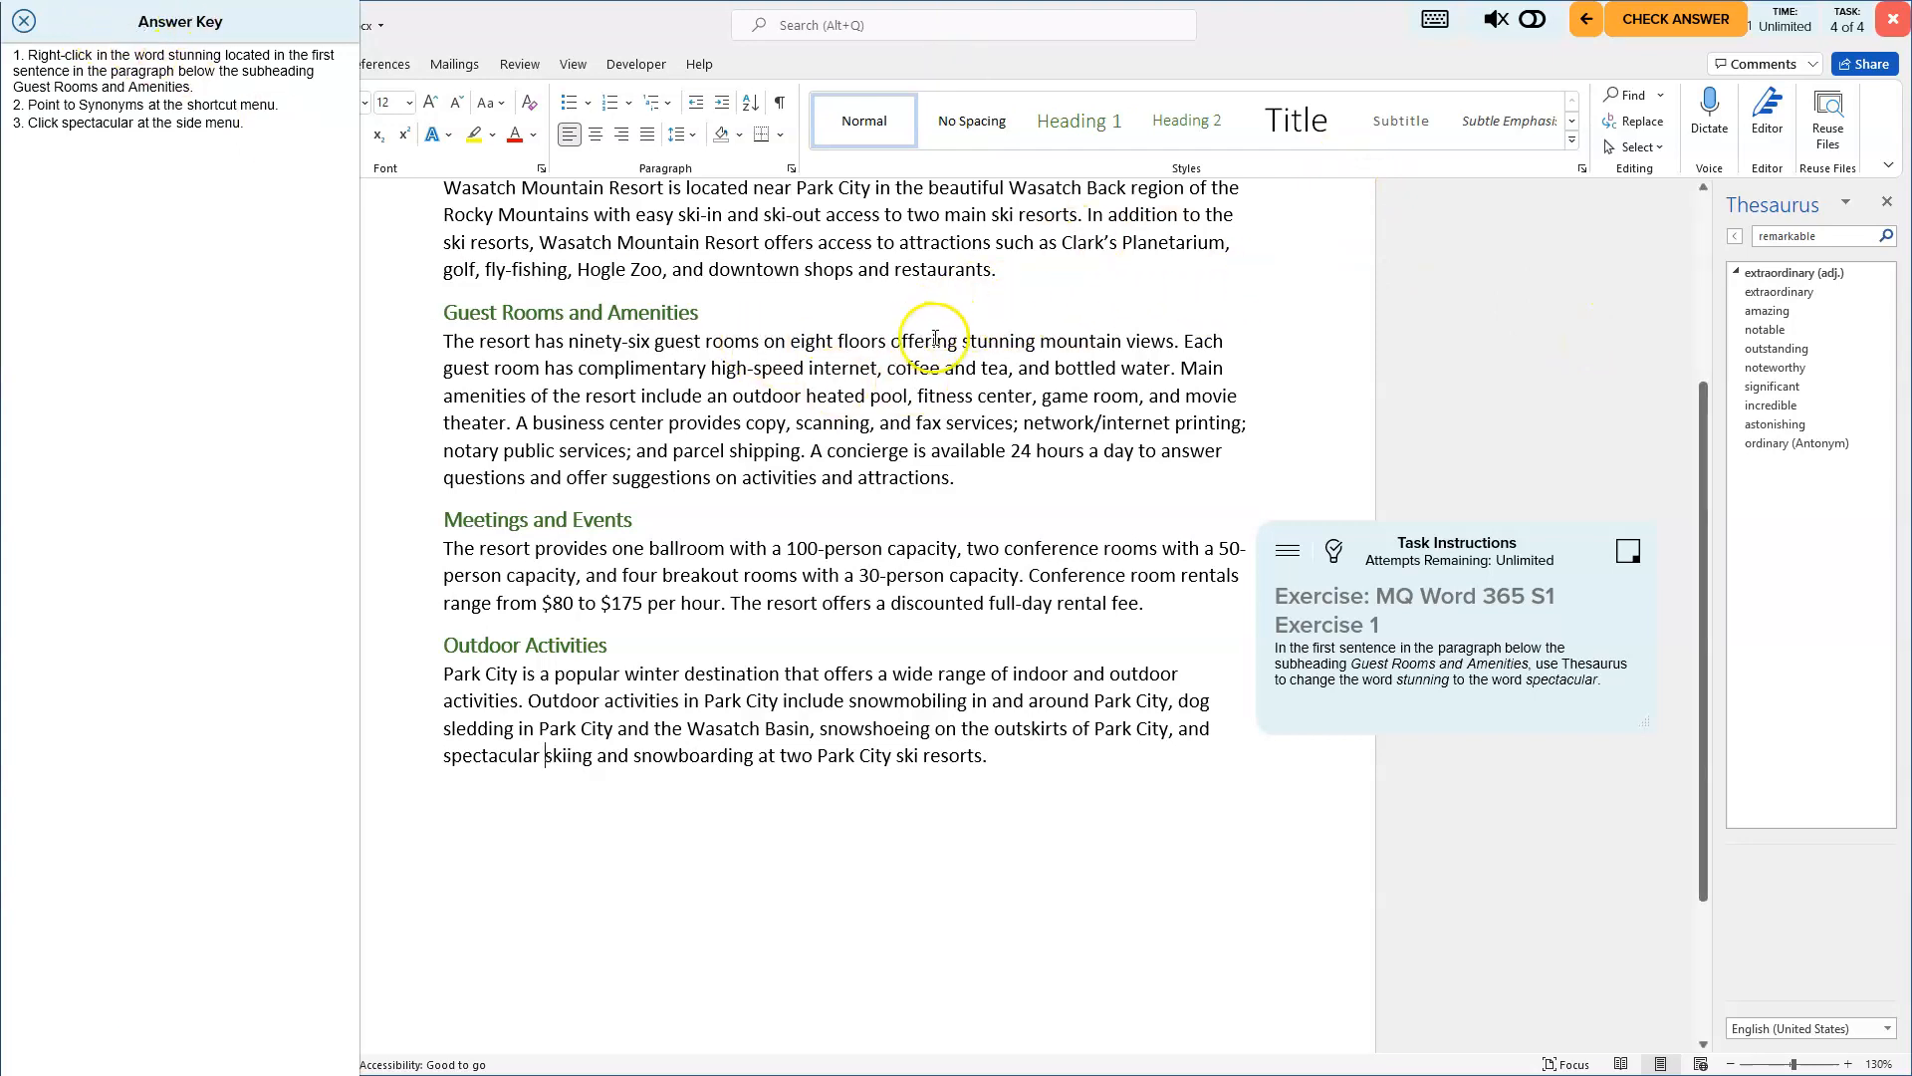
# - Select stunning in the first Guest Rooms and Amenities sentence again and replace it with spectacular via the Thesaurus
pyautogui.rightClick(966, 345)
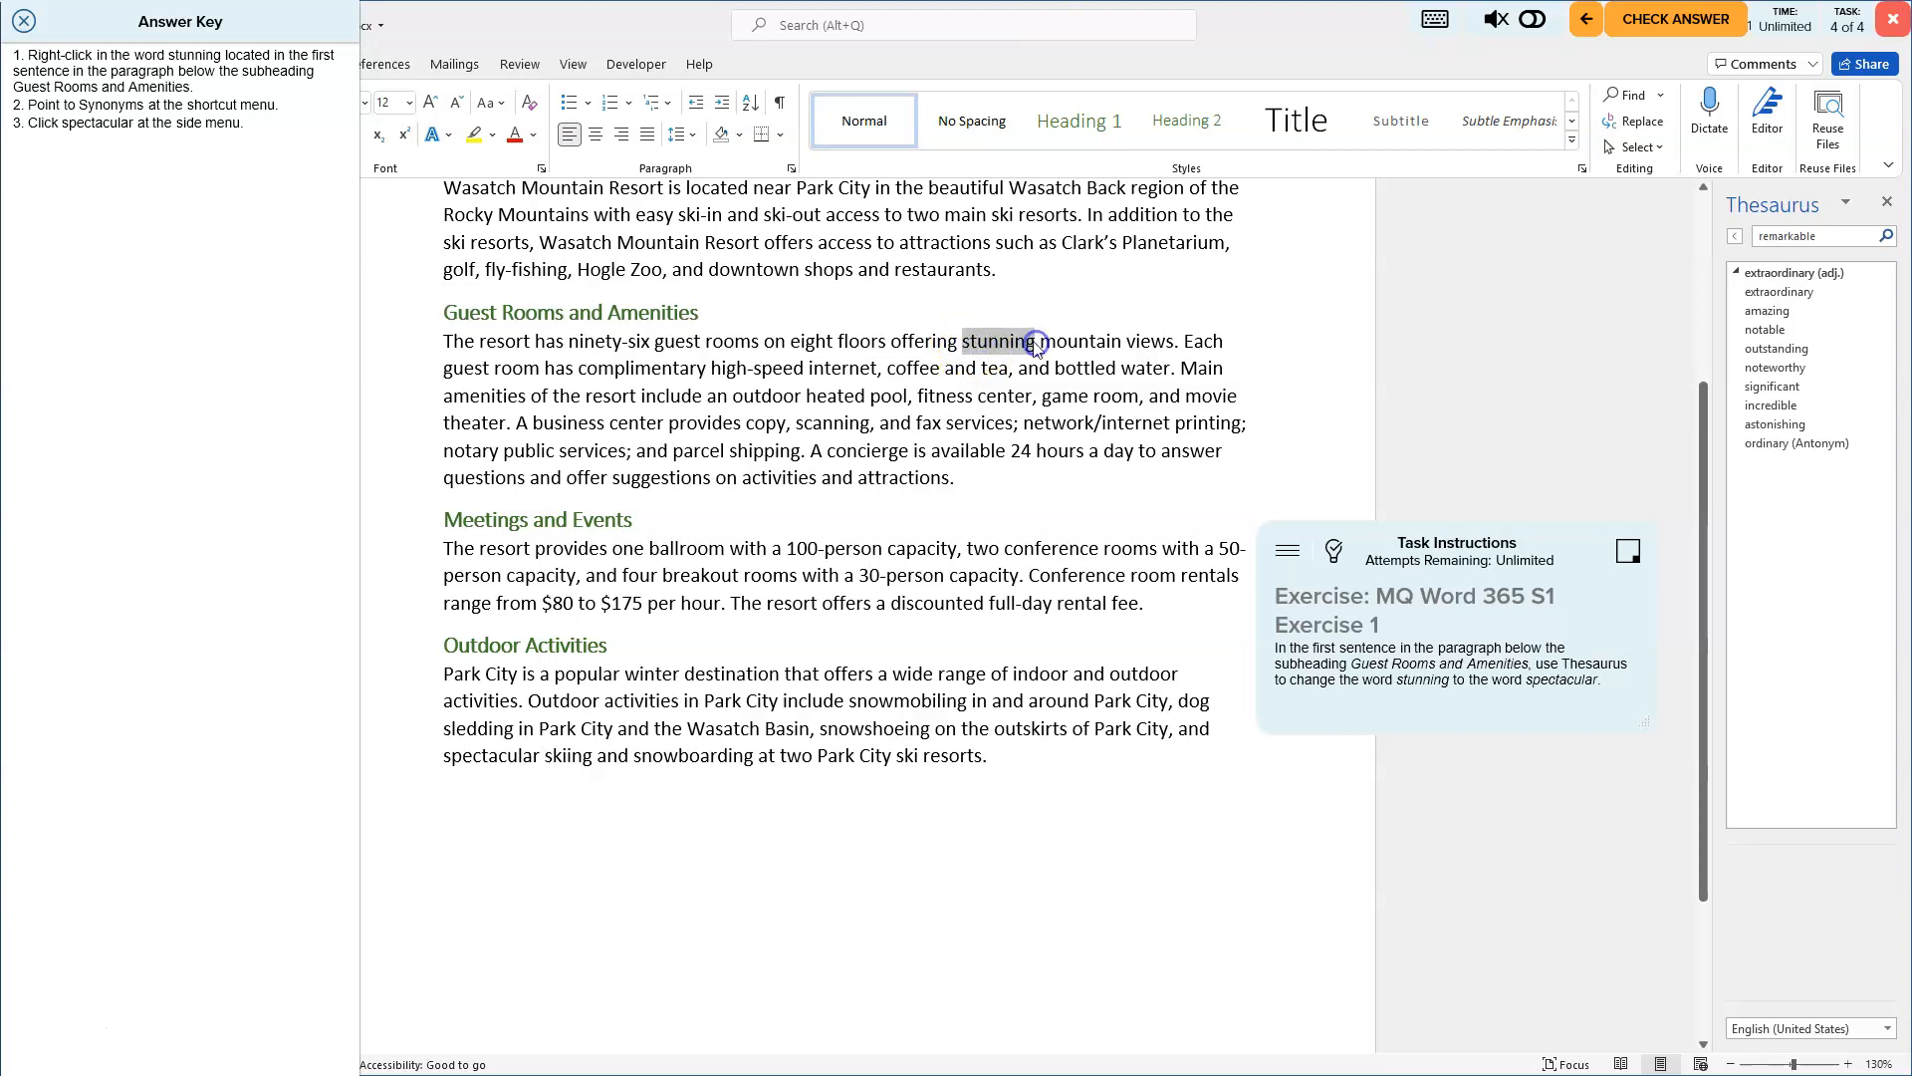
pyautogui.rightClick(1004, 344)
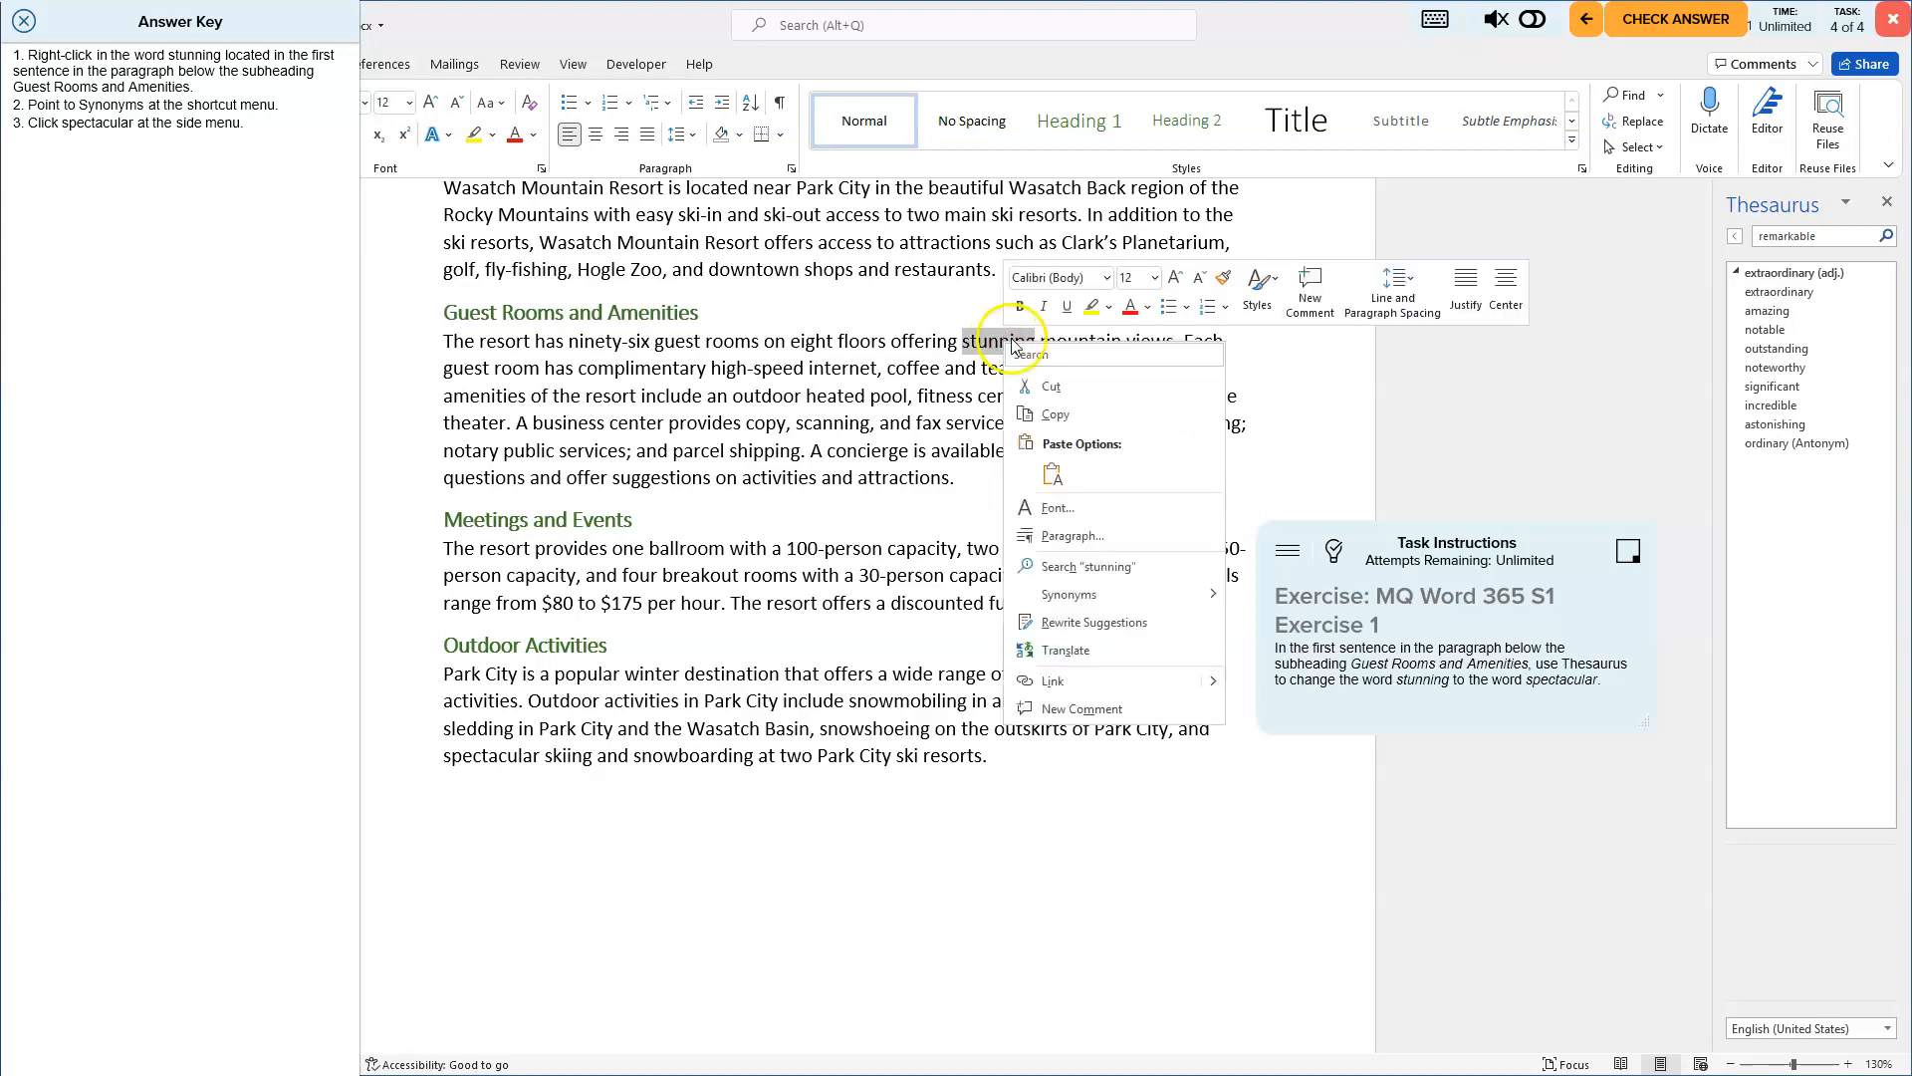
pyautogui.moveTo(1170, 595)
pyautogui.click(1292, 738)
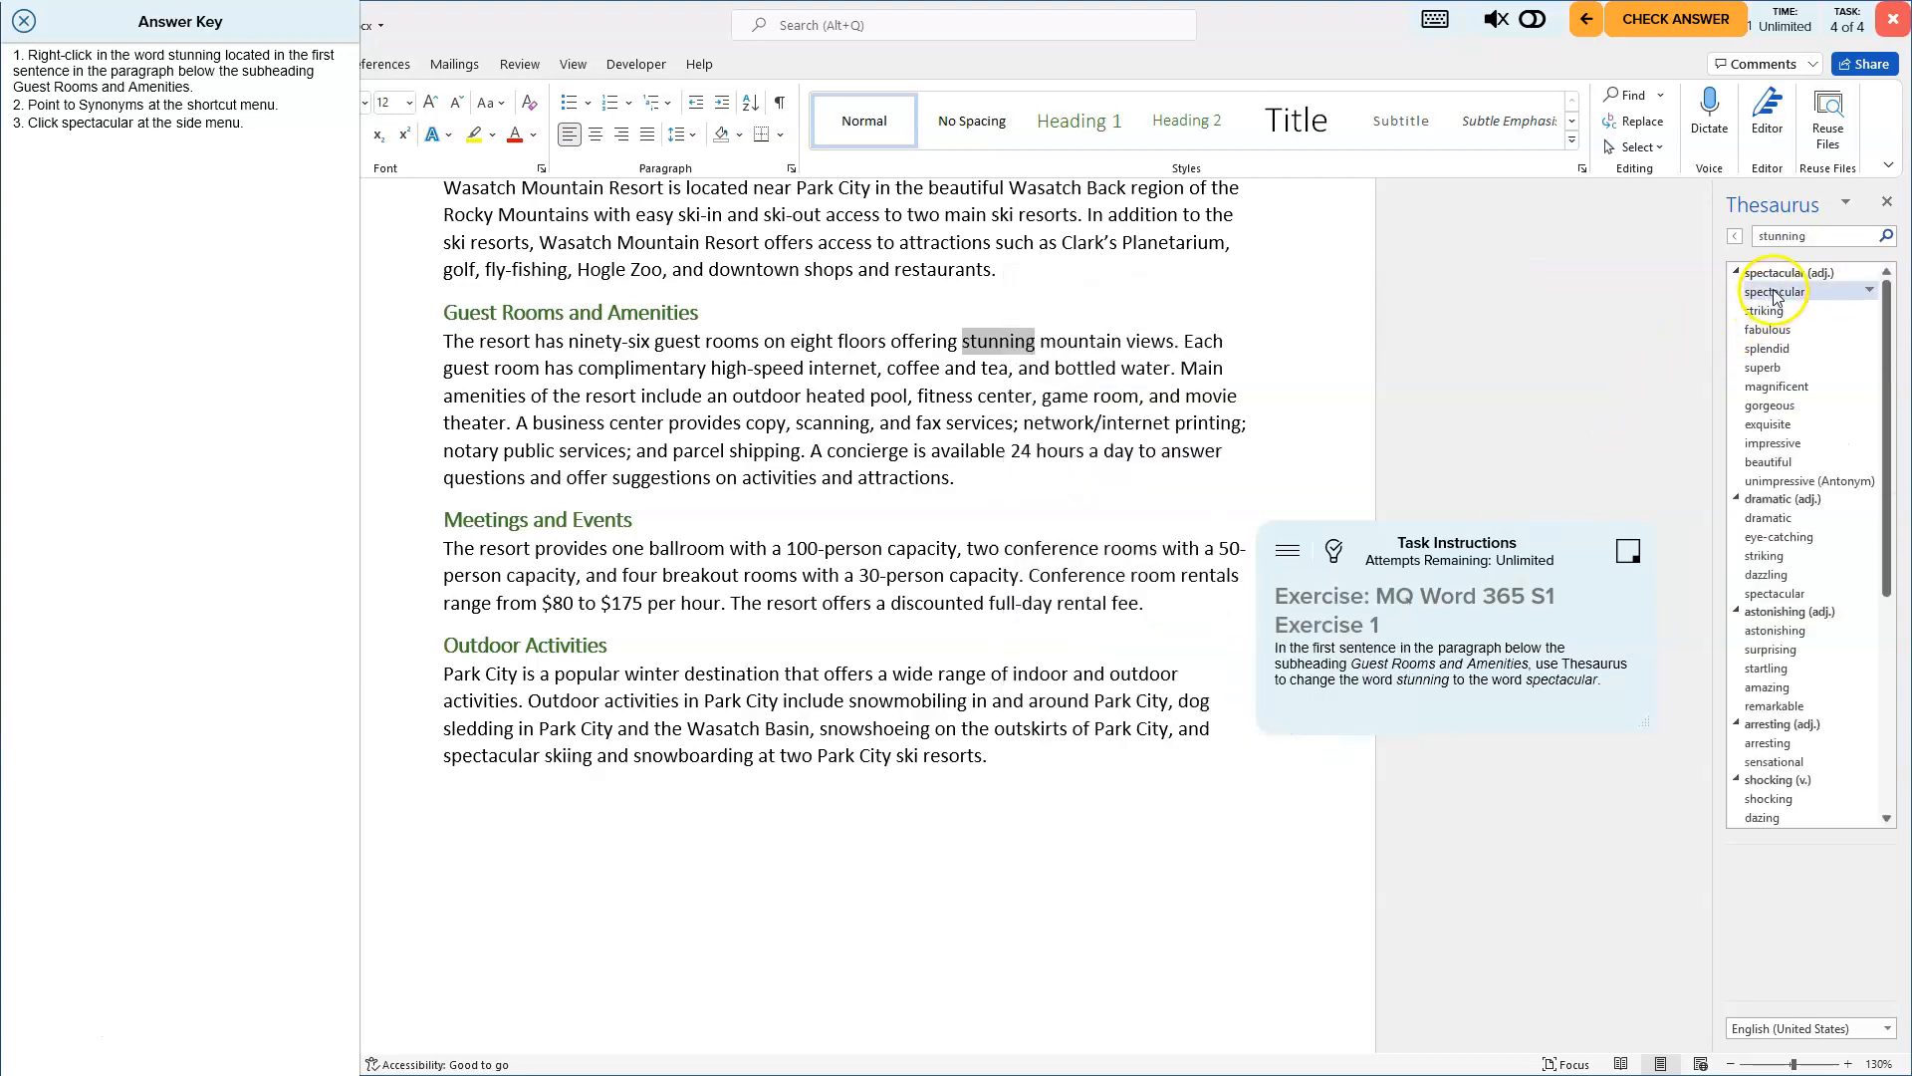
pyautogui.click(1869, 290)
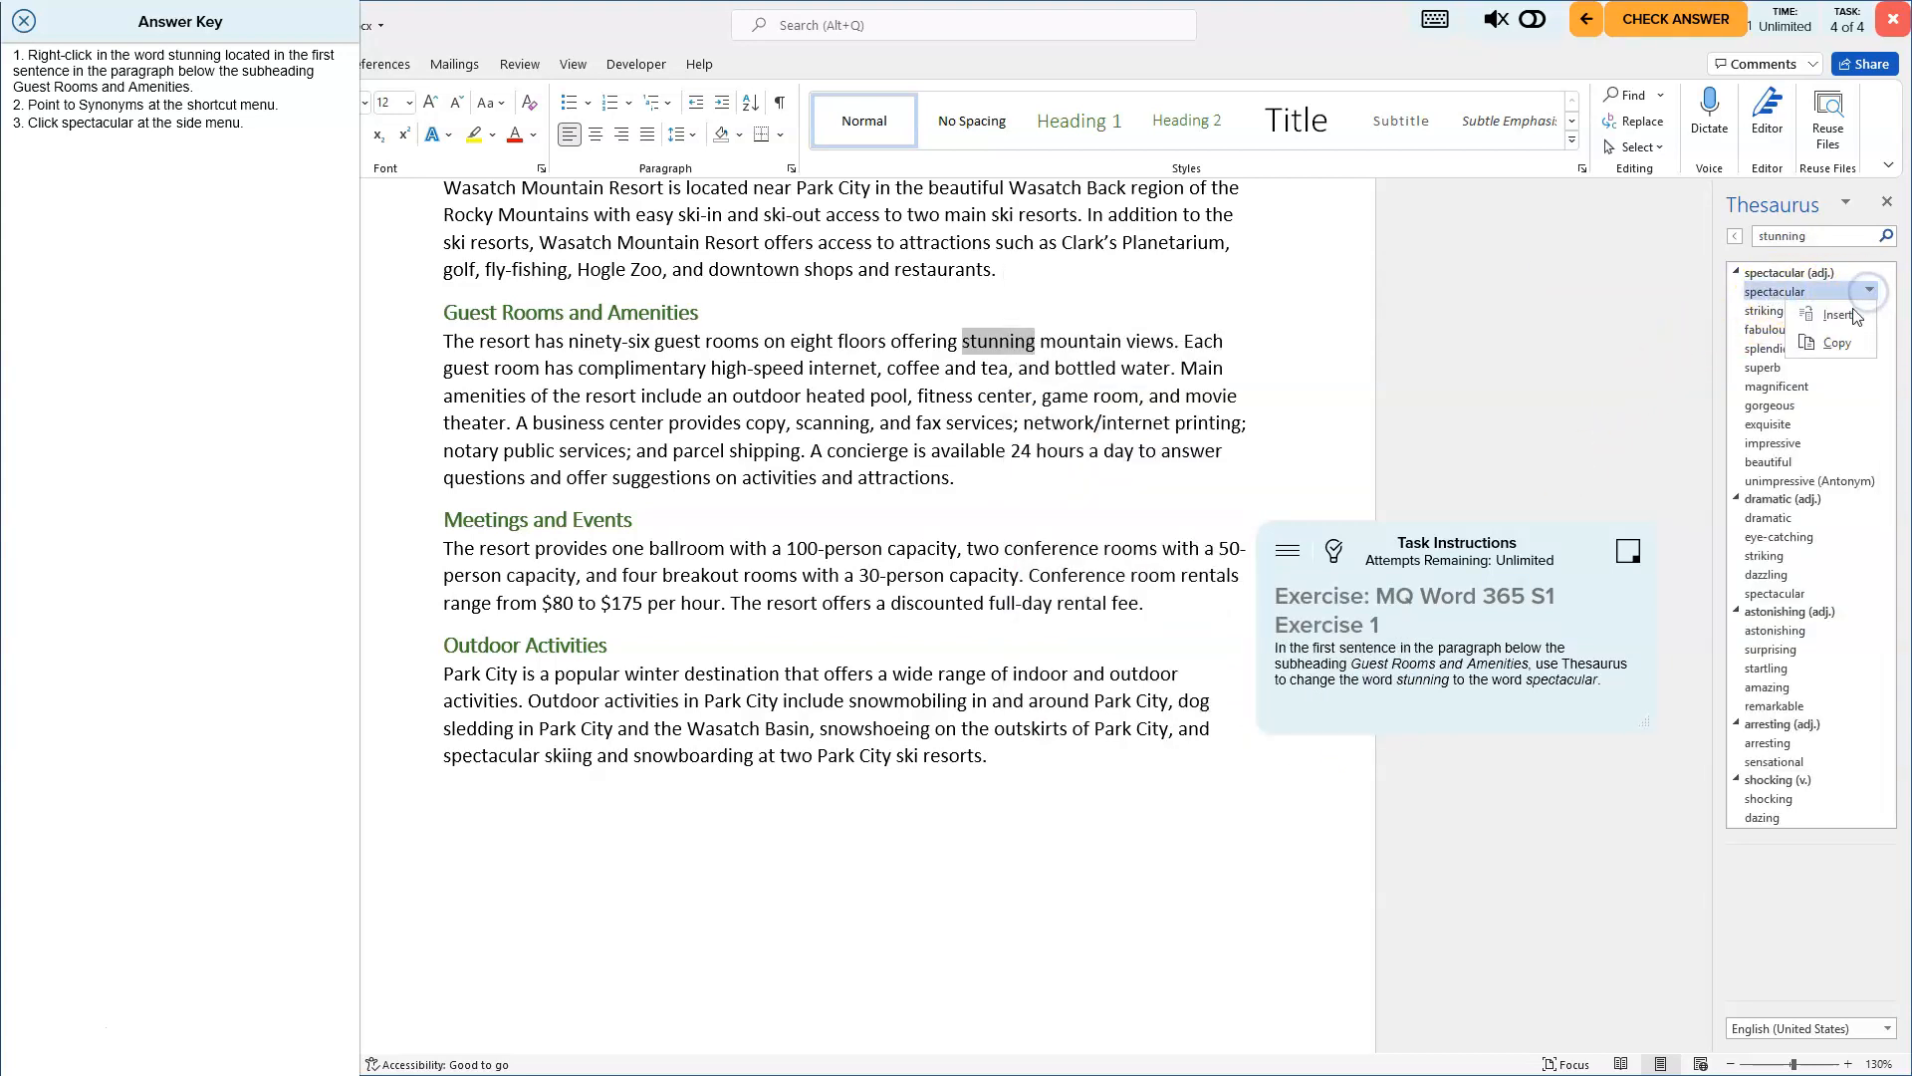
pyautogui.click(1856, 314)
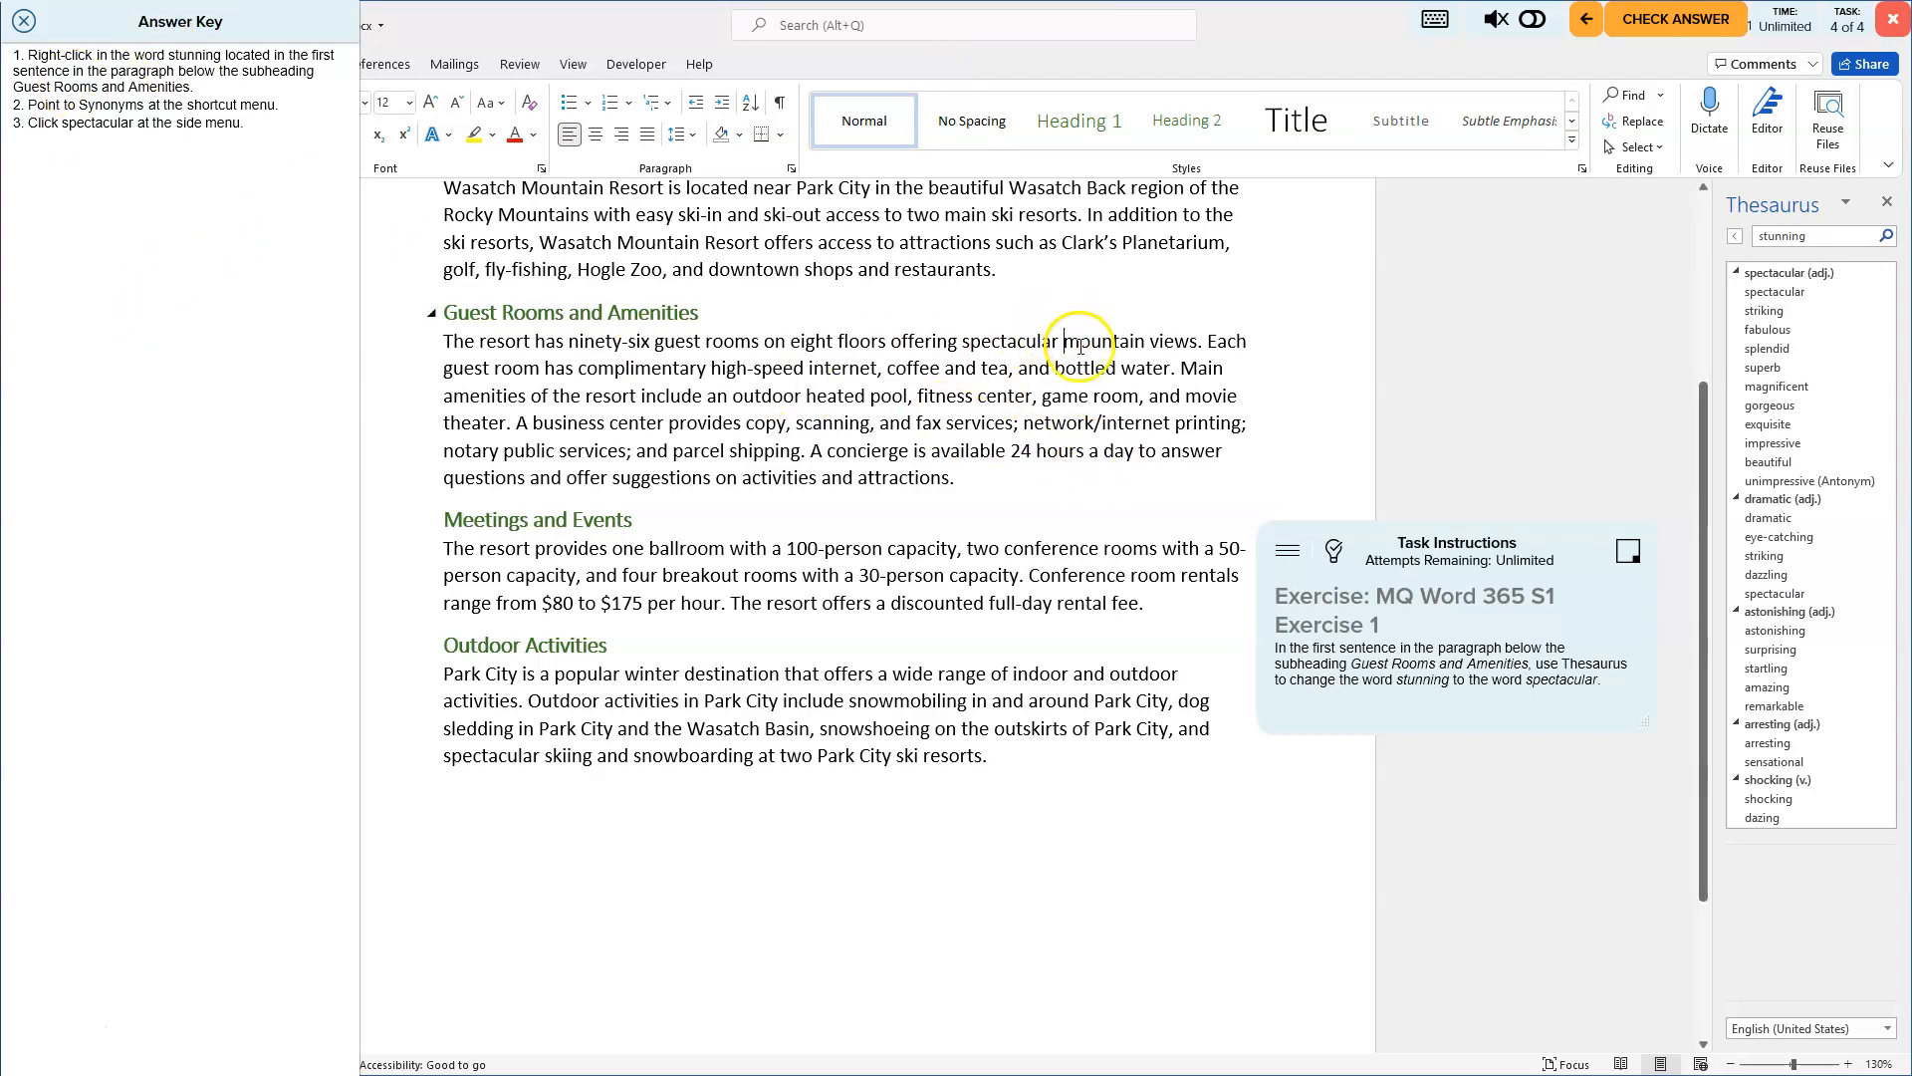
# - Move the task instructions box lower over the document and check the answer for the final task
pyautogui.click(154, 308)
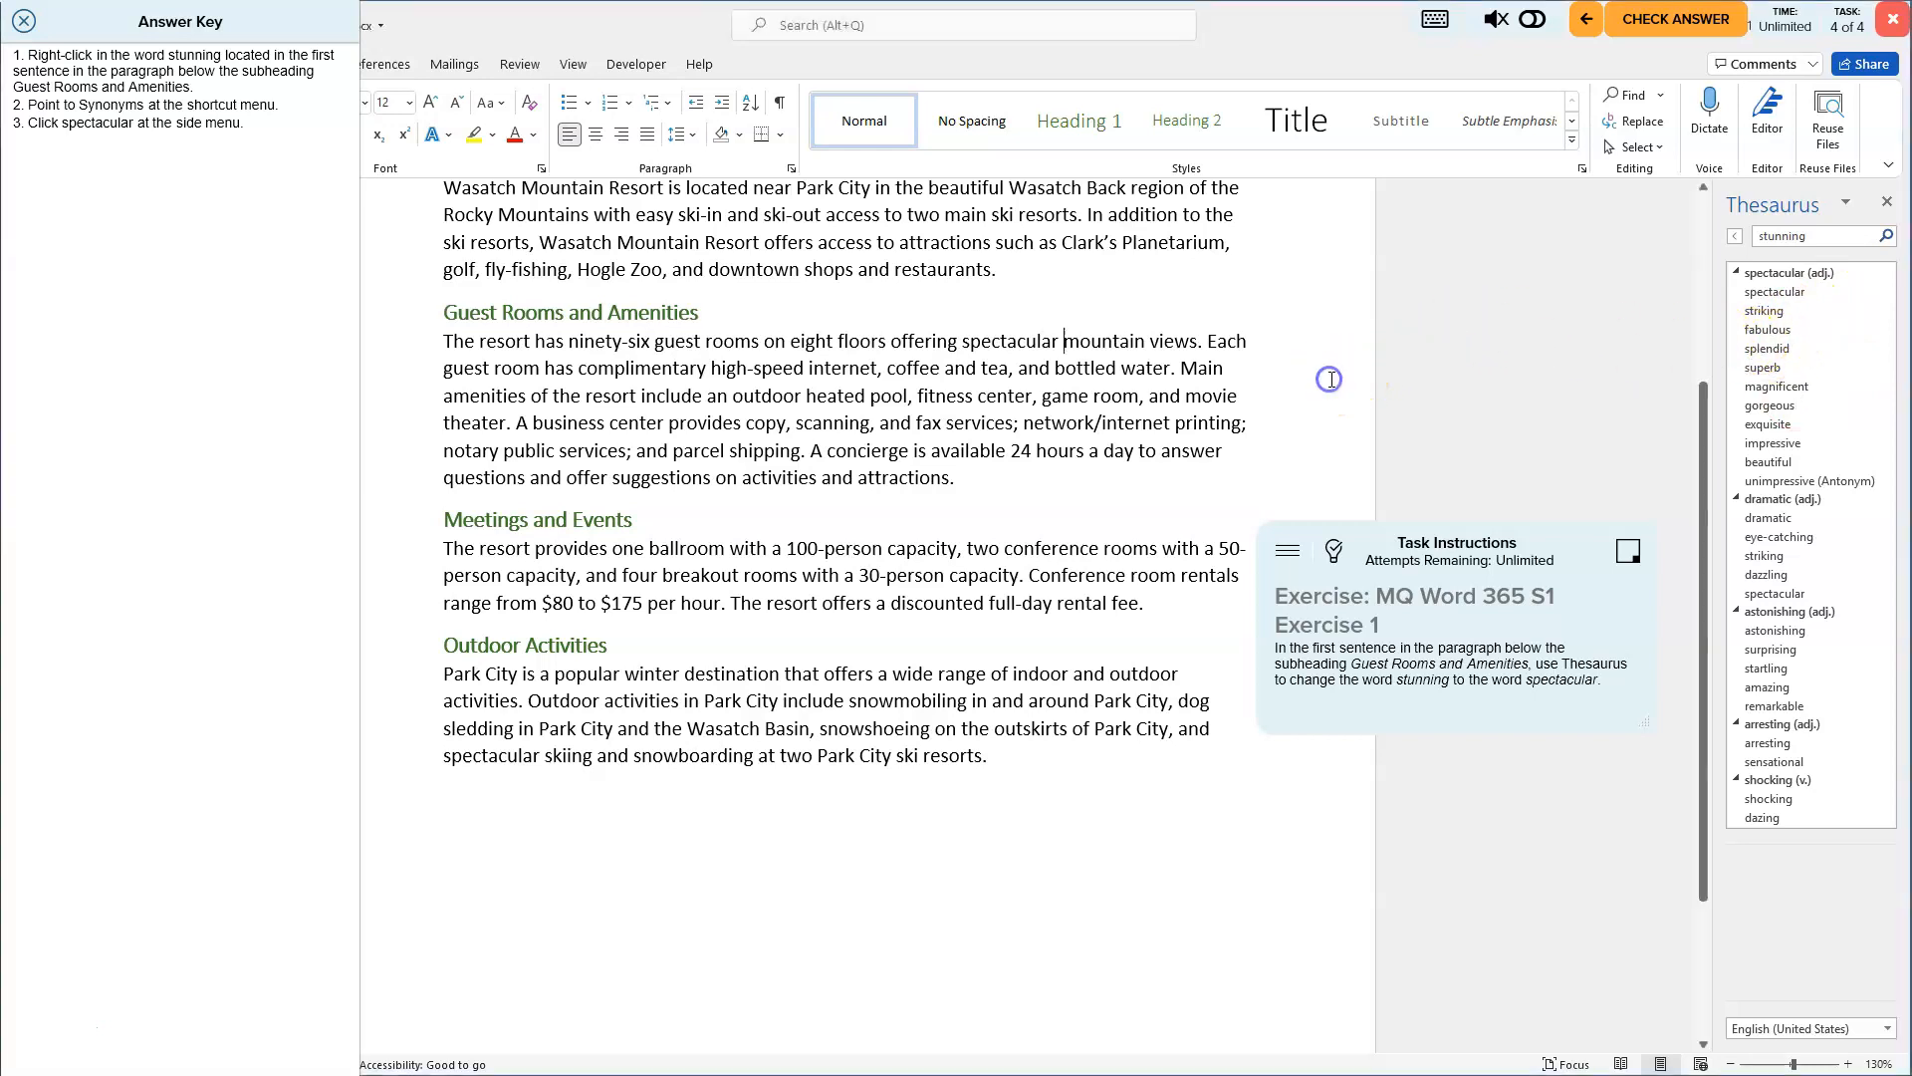
pyautogui.click(1068, 354)
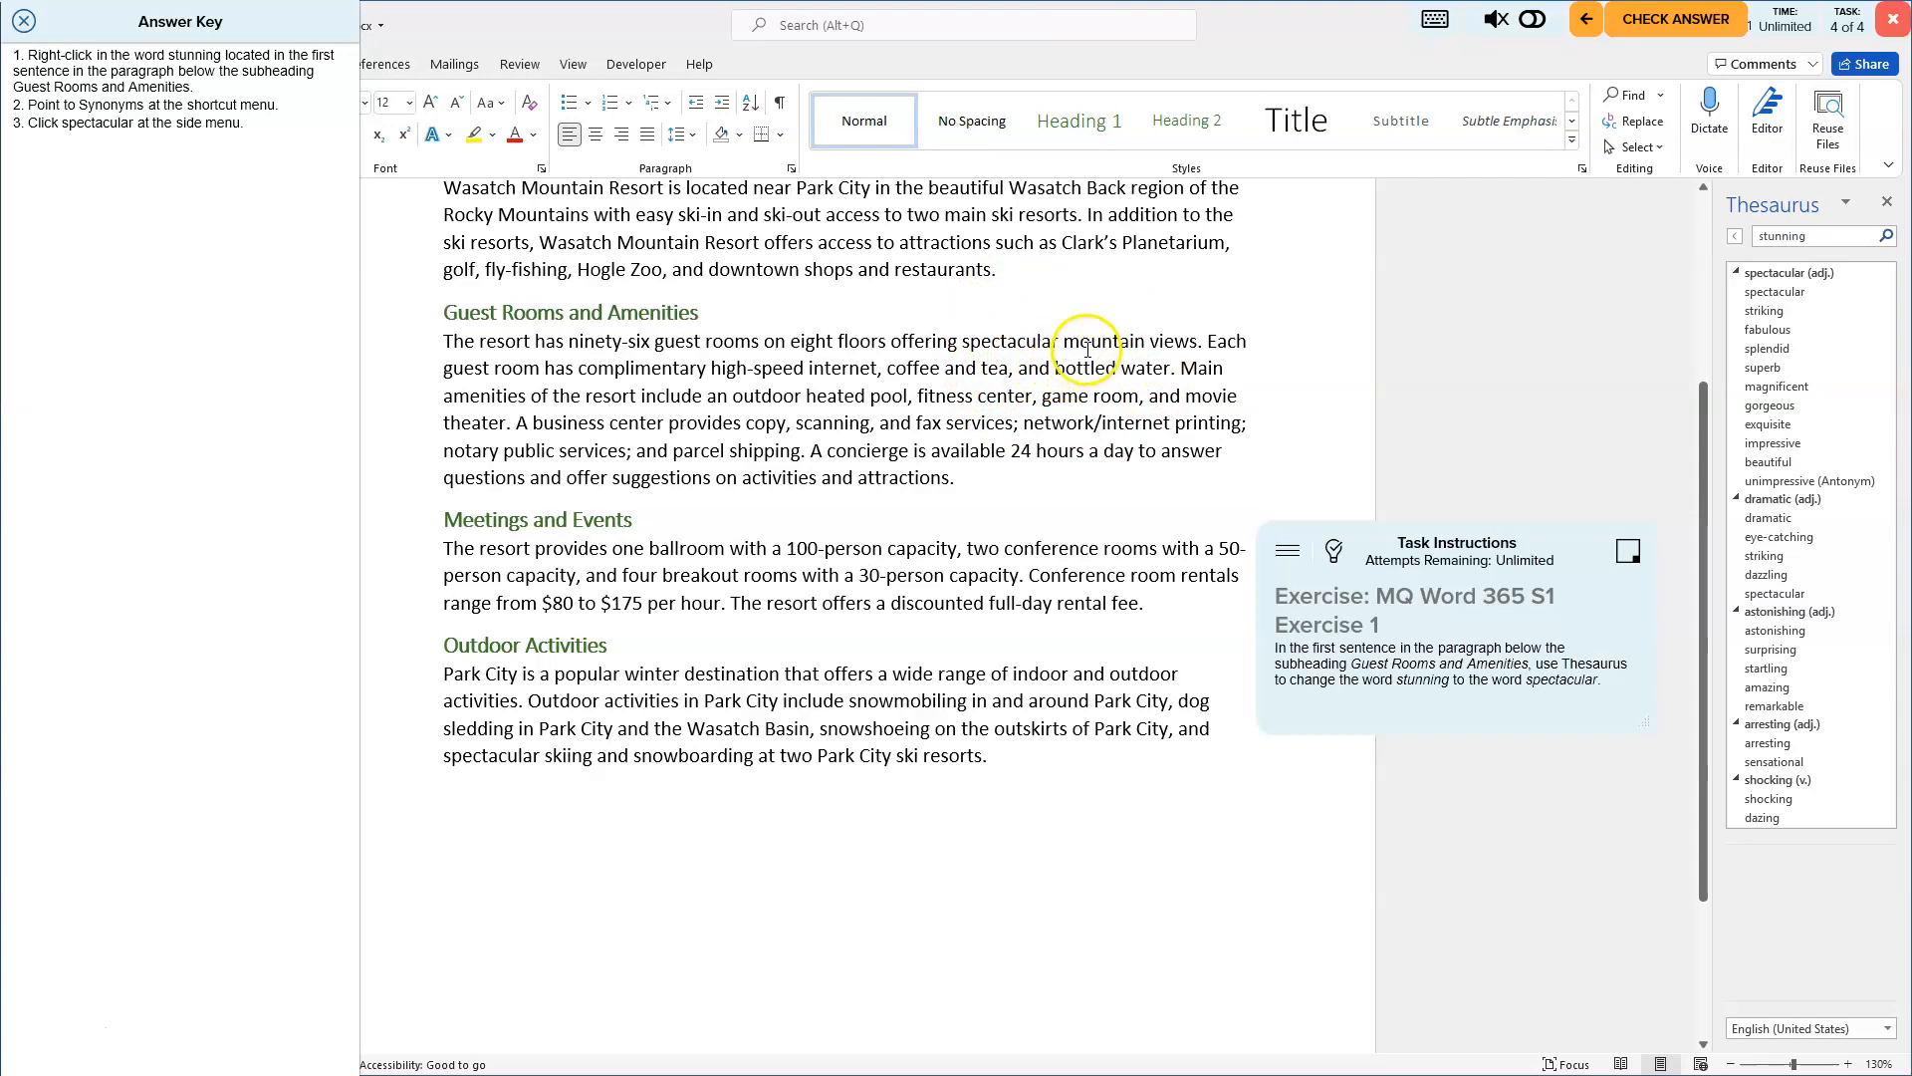
pyautogui.click(1487, 554)
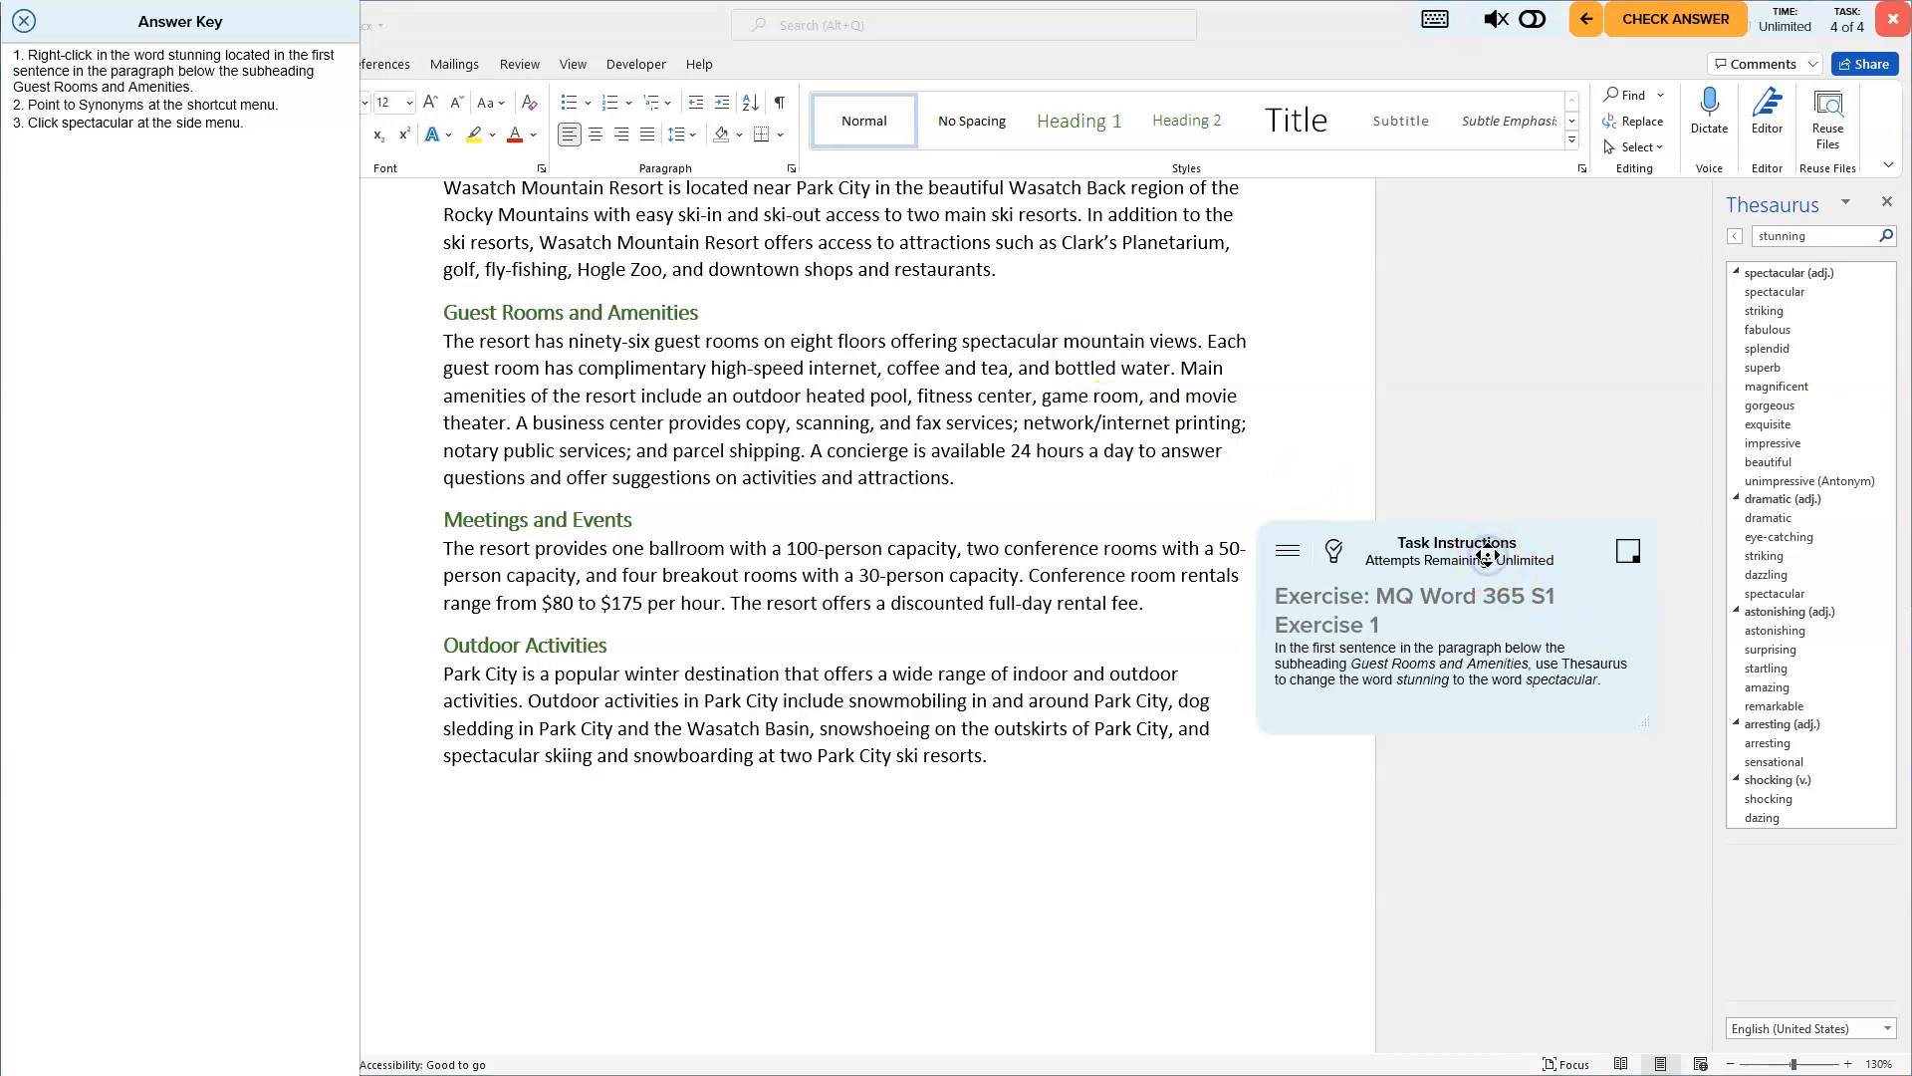
pyautogui.moveTo(1402, 588); pyautogui.dragTo(1085, 698)
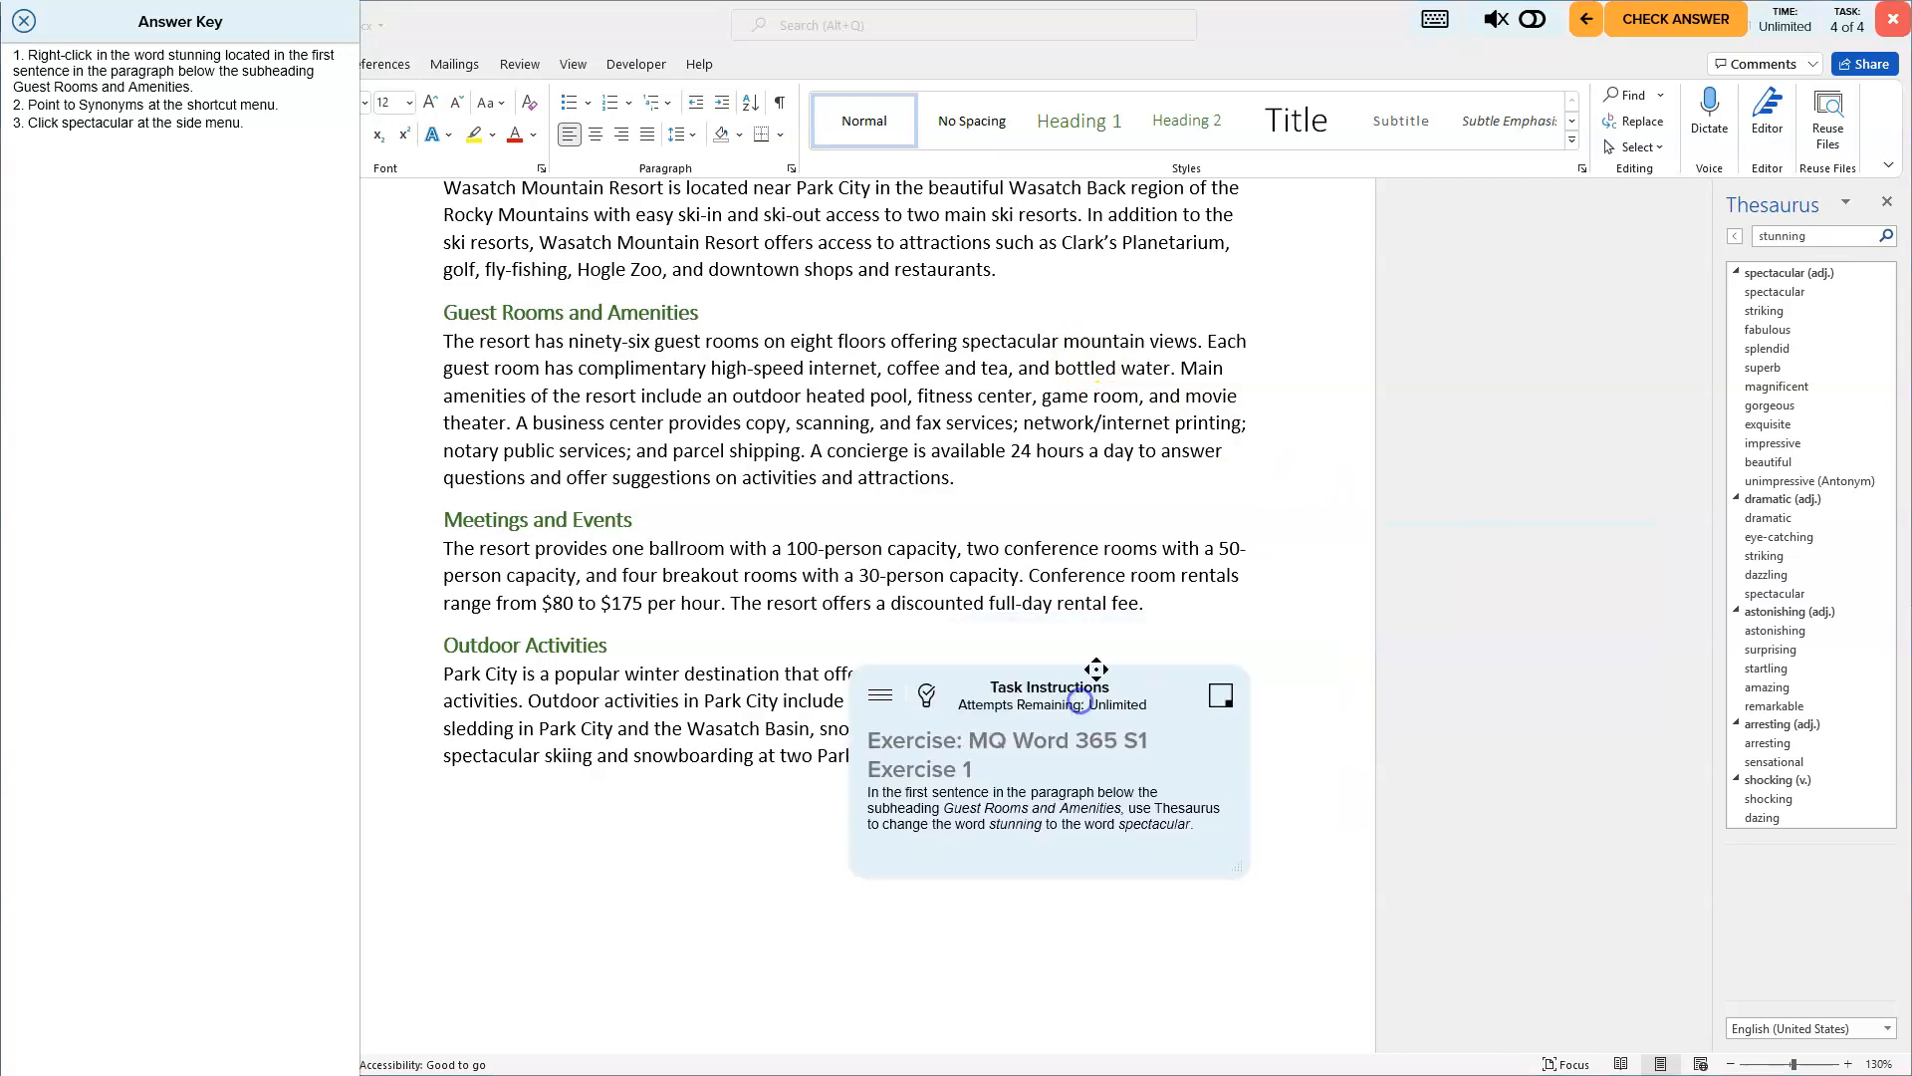
pyautogui.click(1286, 284)
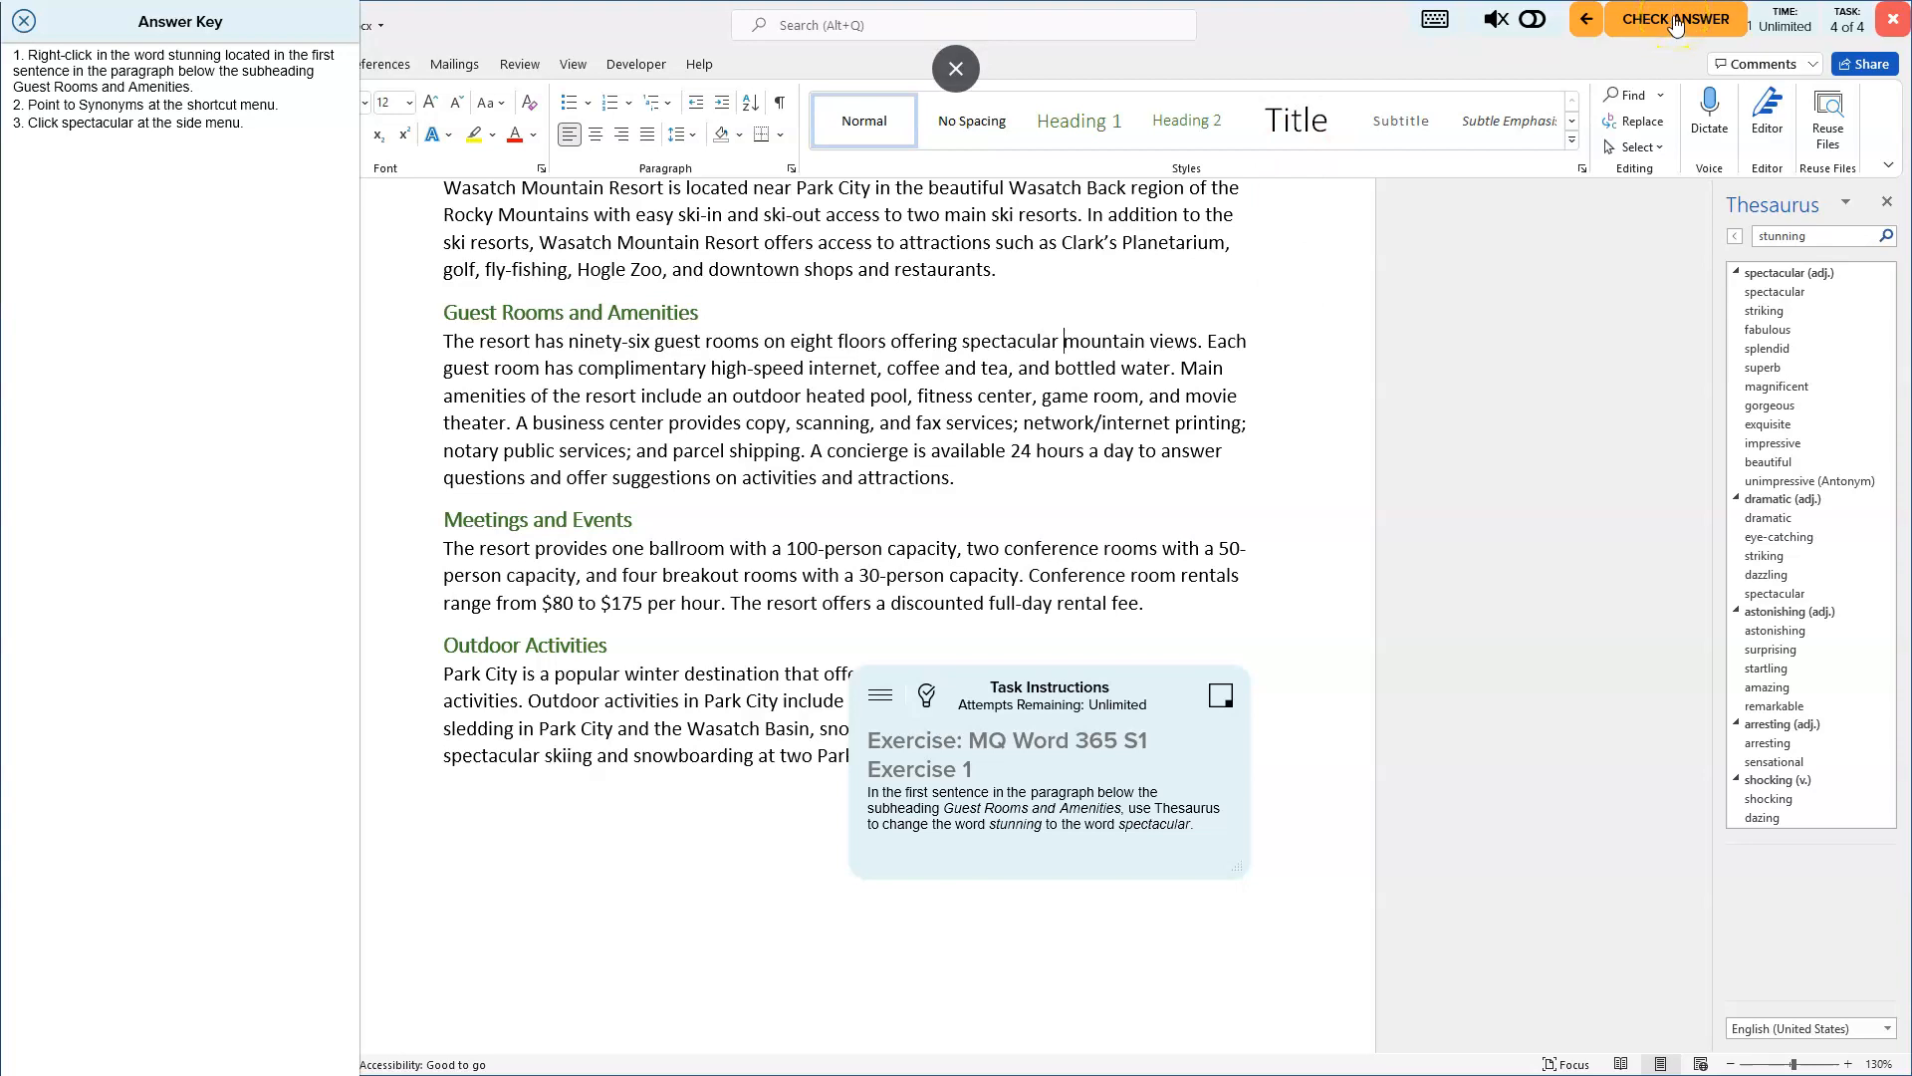
pyautogui.click(1676, 22)
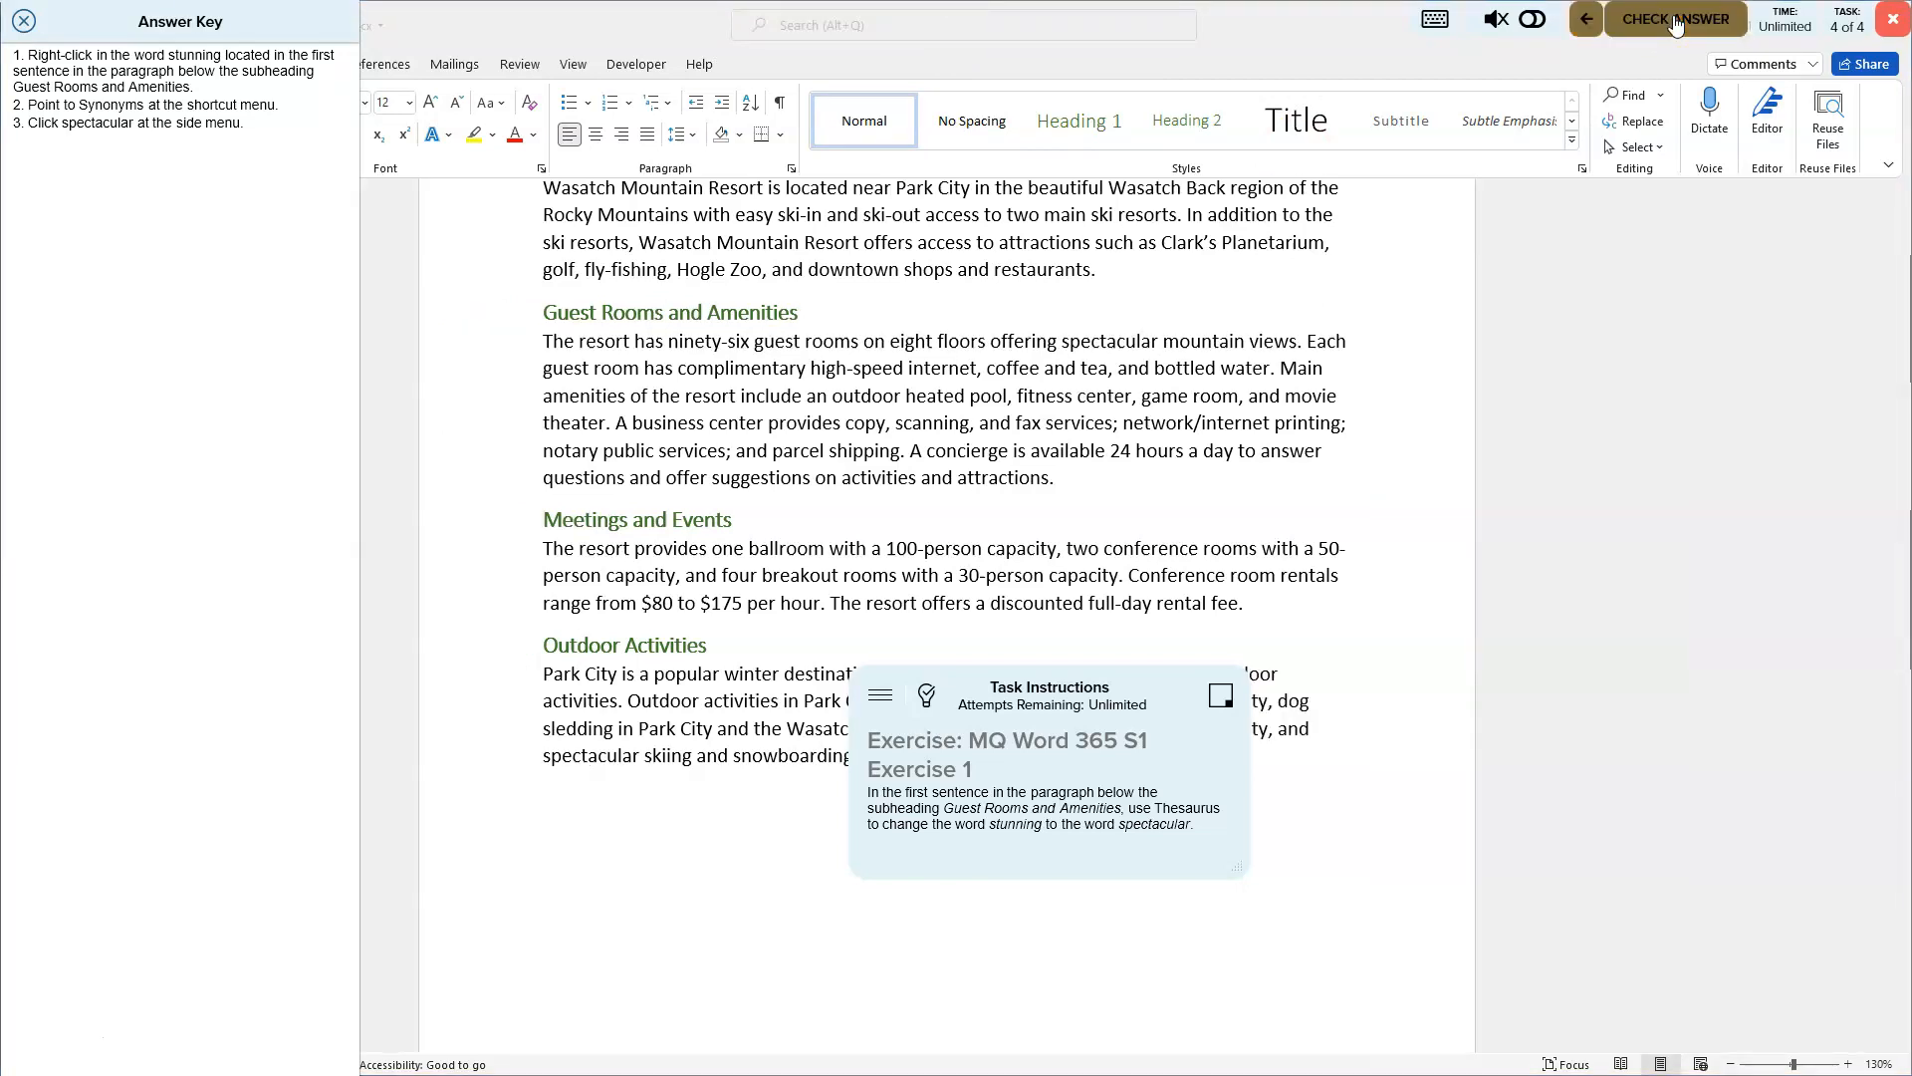